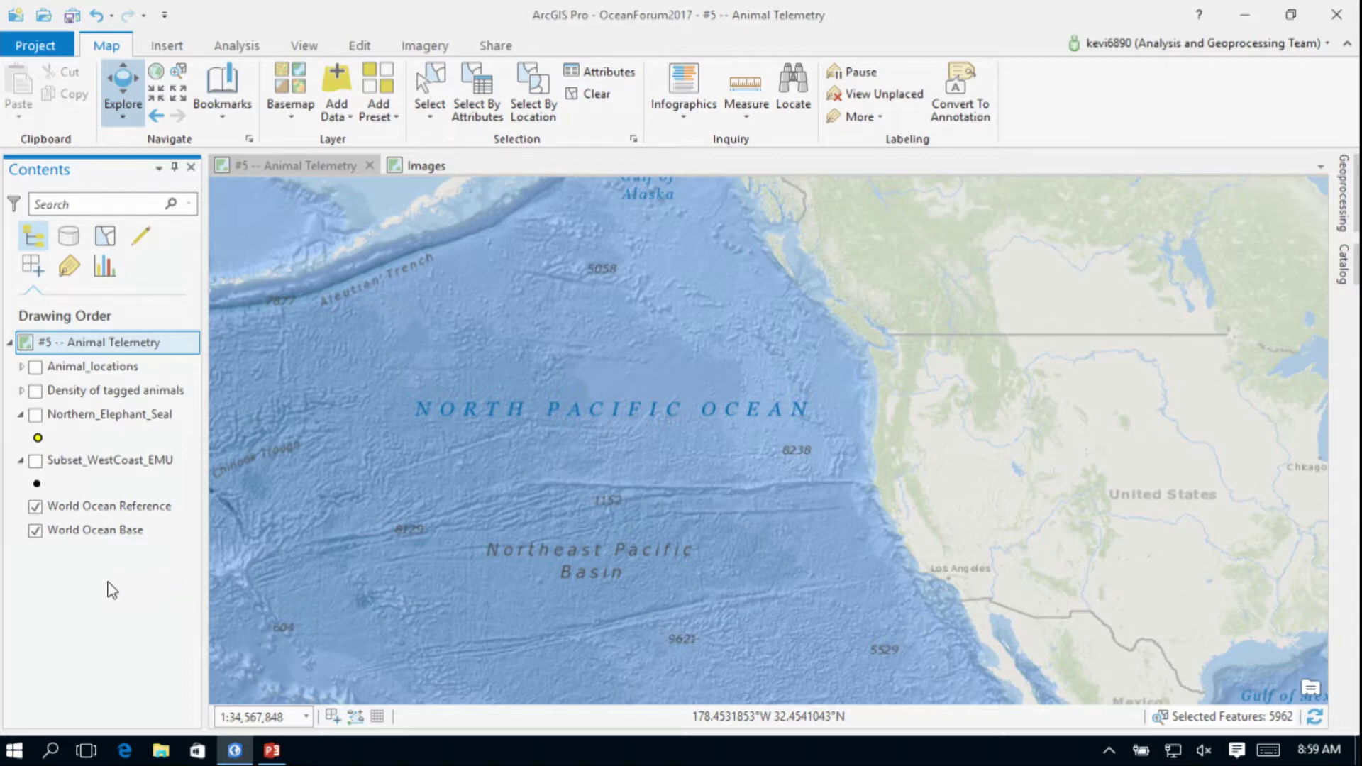
# Step: Show the Animal_locations telemetry points across the North Pacific and West Coast
pyautogui.click(36, 367)
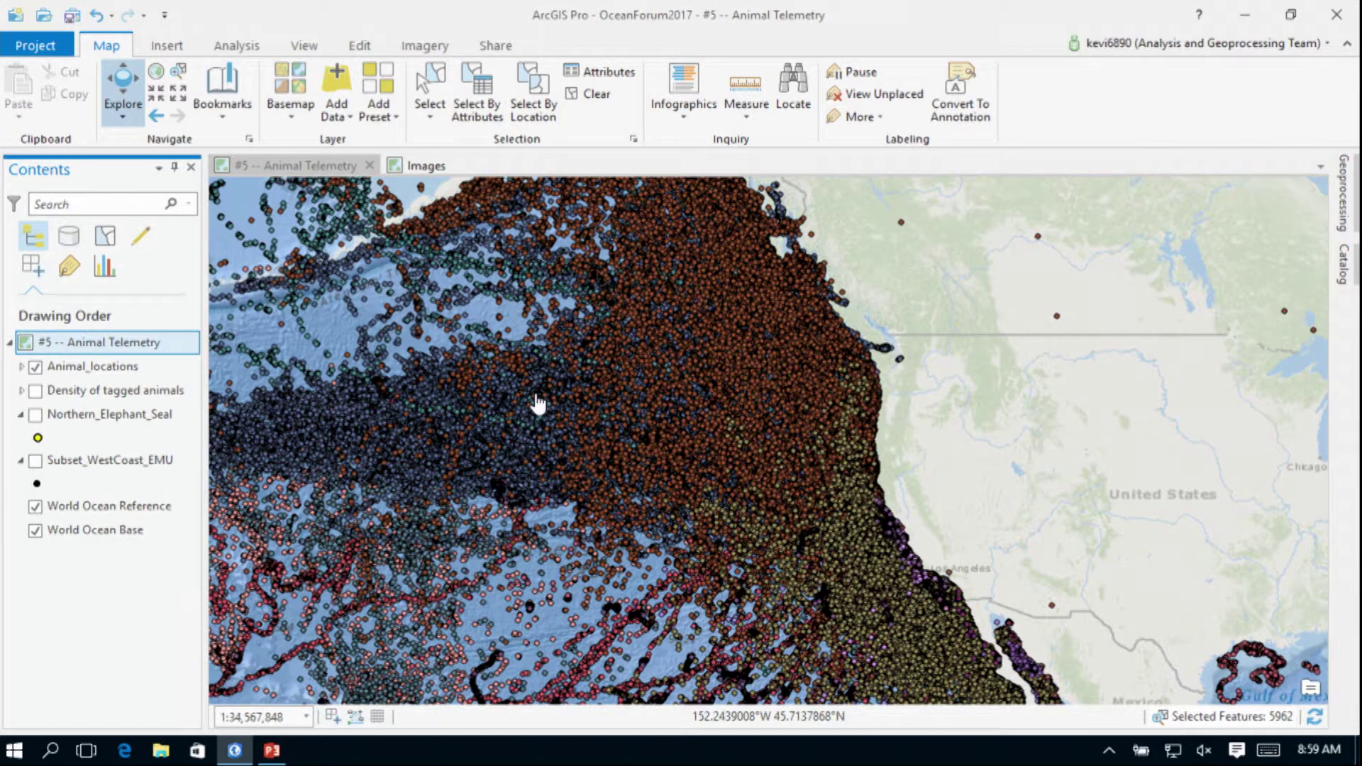
pyautogui.scroll(-2, 622, 370)
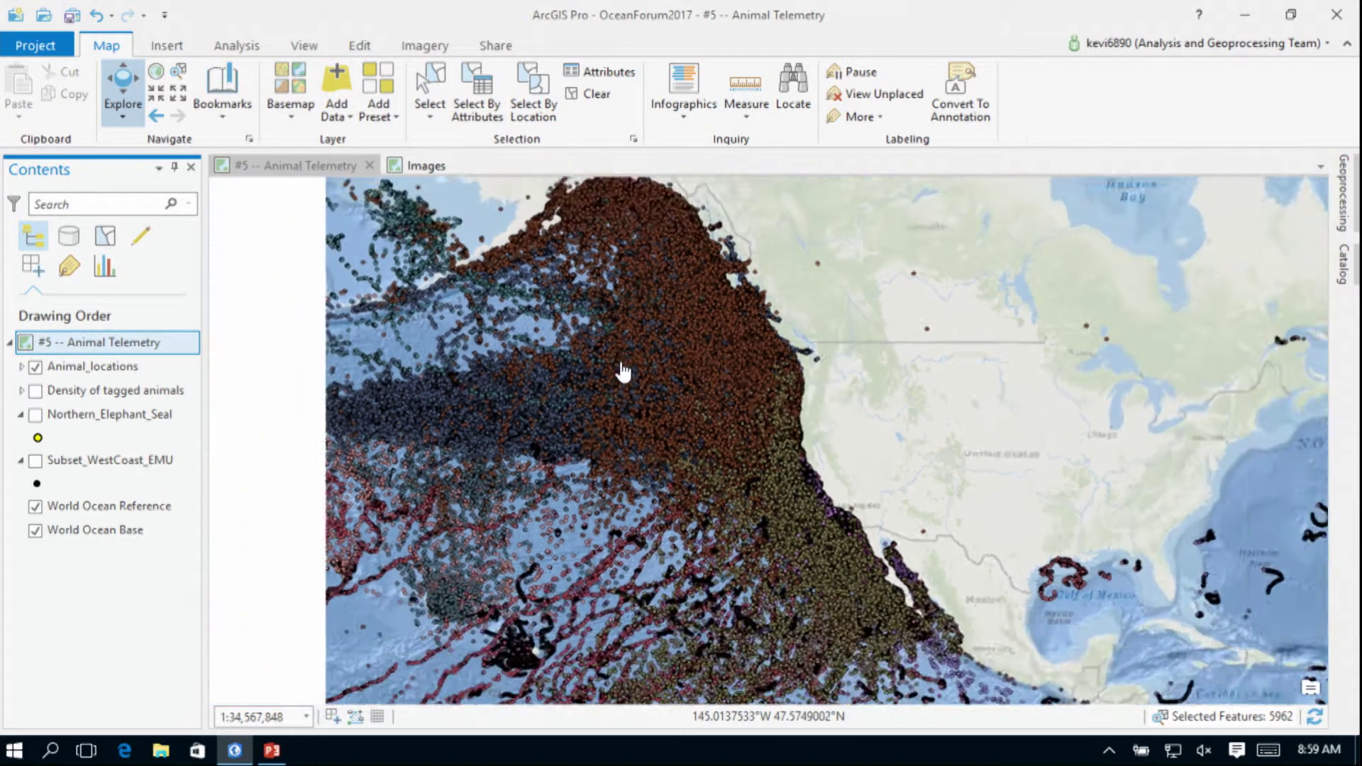
pyautogui.scroll(2, 623, 370)
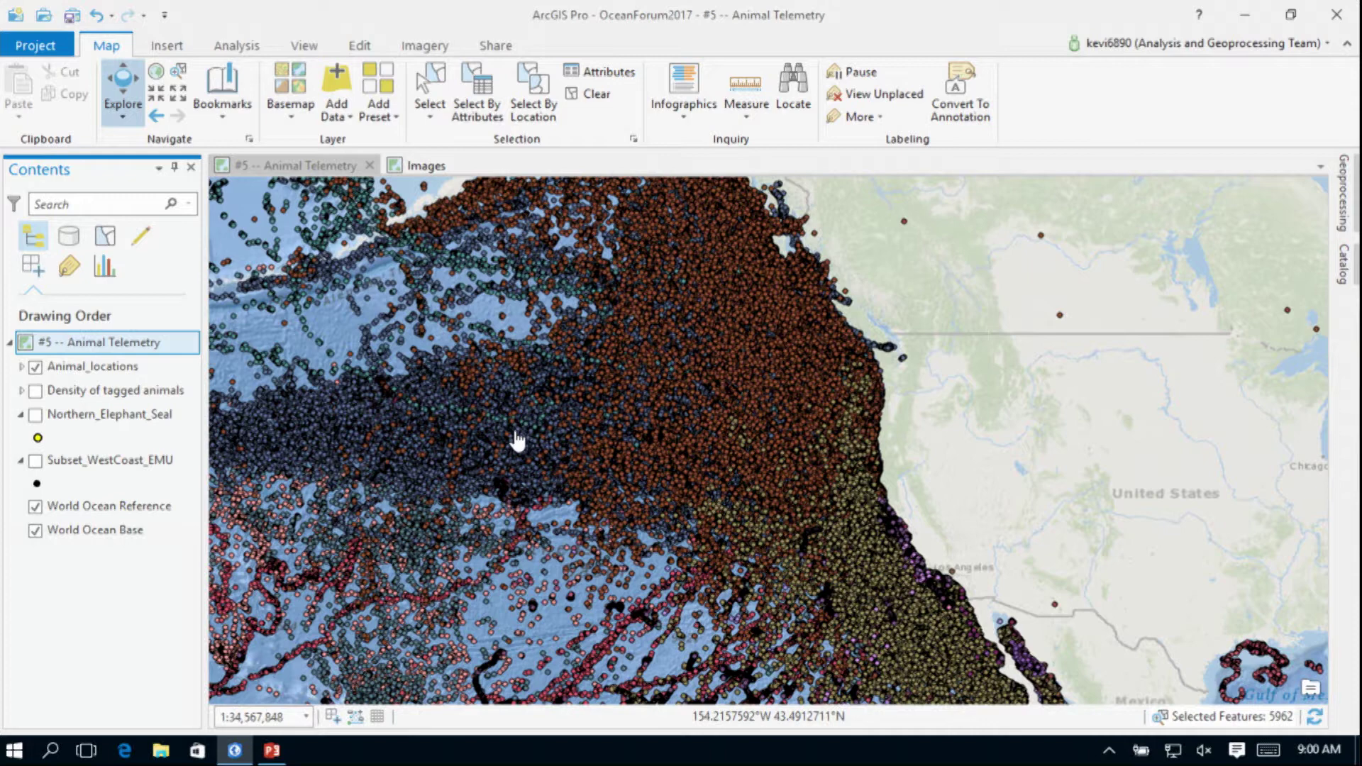
pyautogui.scroll(-2, 456, 461)
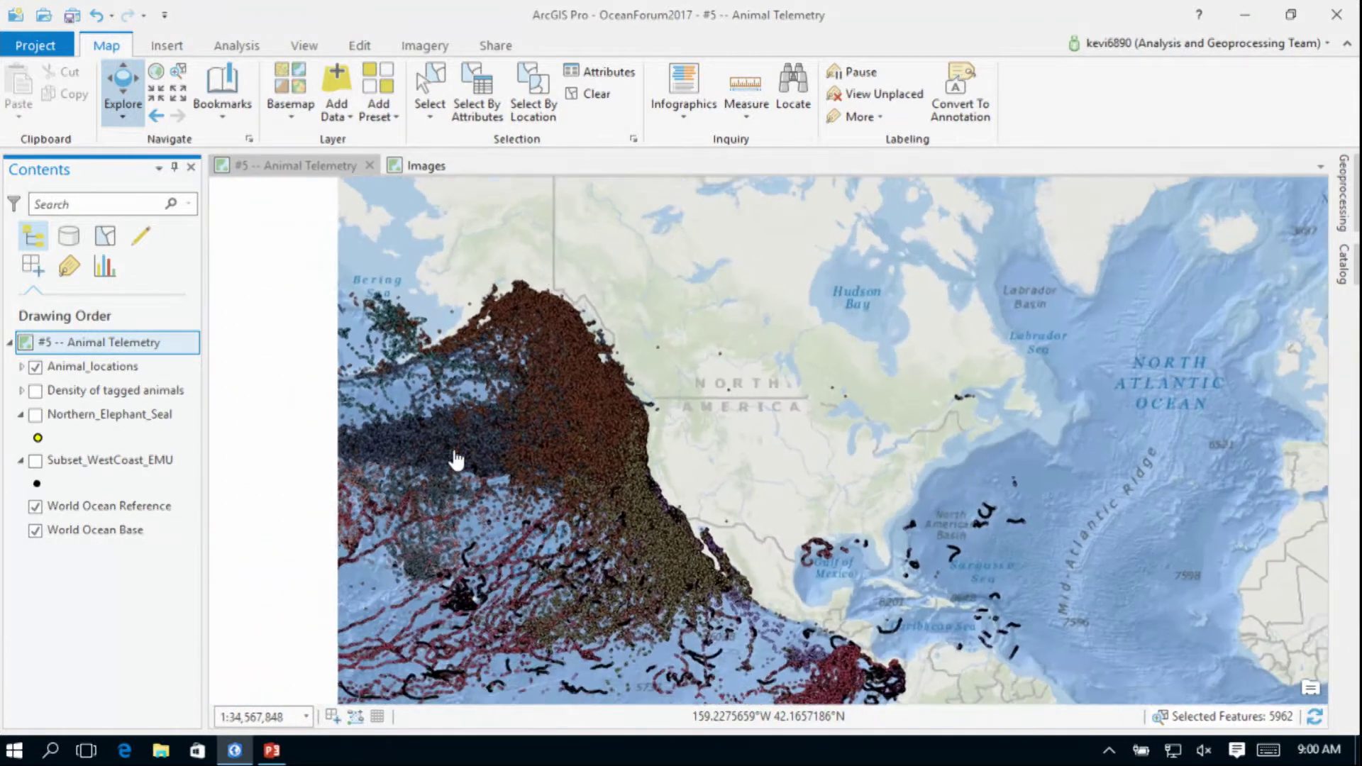
pyautogui.scroll(-2, 456, 461)
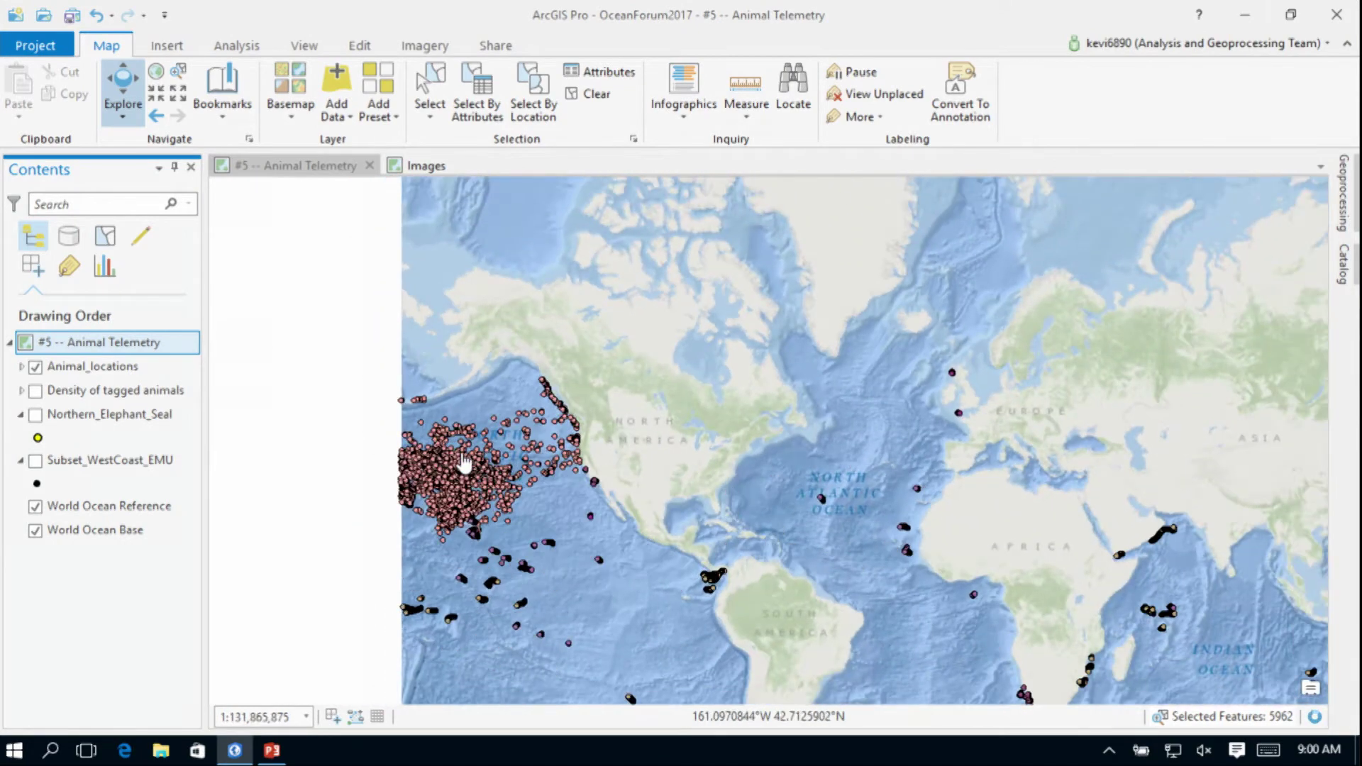
pyautogui.scroll(-1, 517, 485)
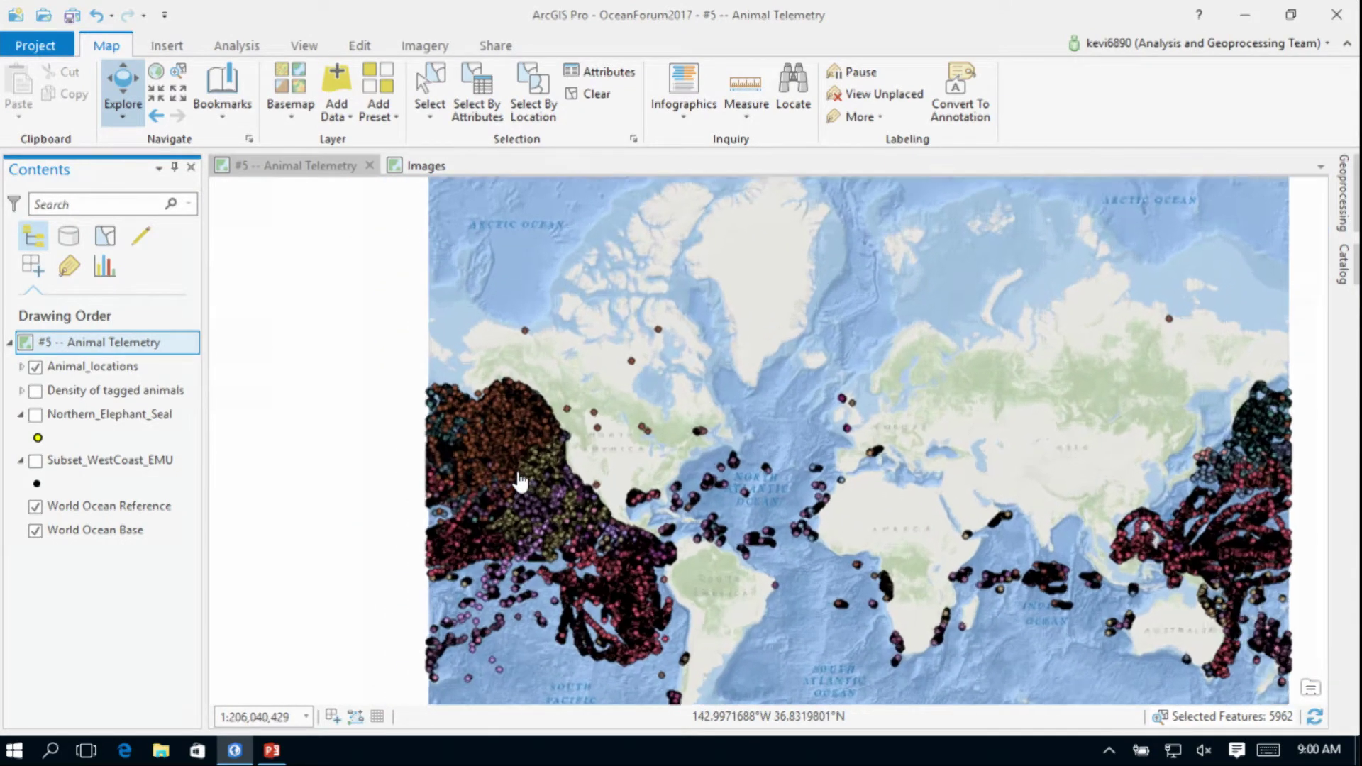
pyautogui.scroll(3, 518, 482)
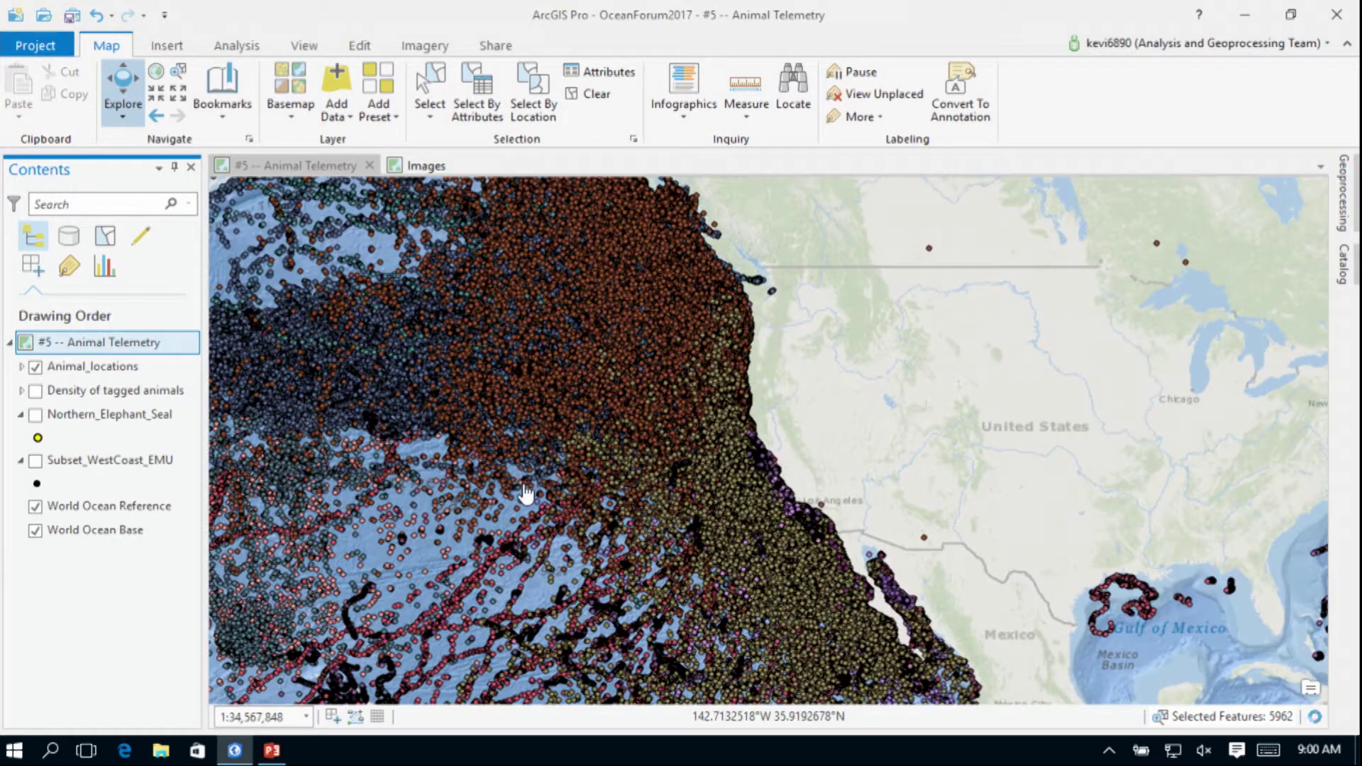
# Step: Swap Animal_locations for the Density of tagged animals heatmap, zoom out, then hide the heatmap
pyautogui.click(35, 367)
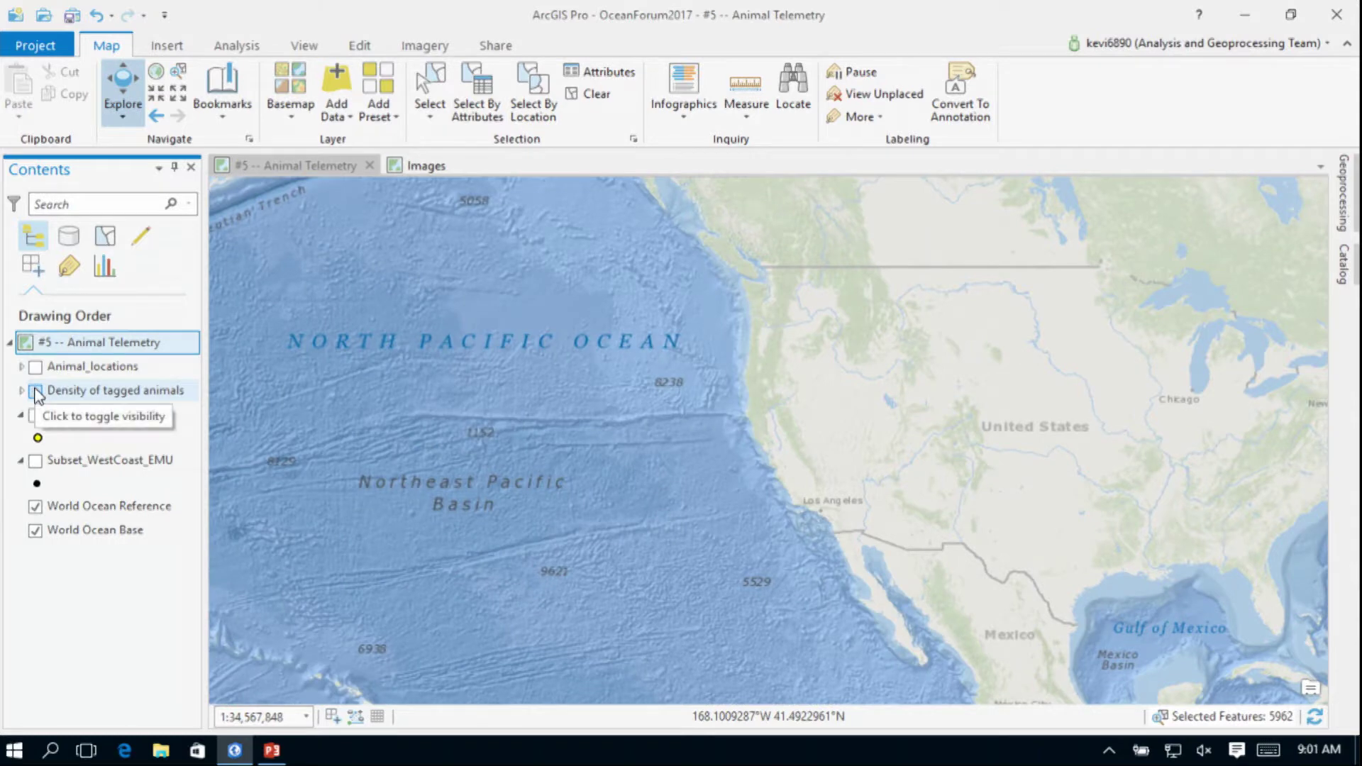
pyautogui.click(35, 391)
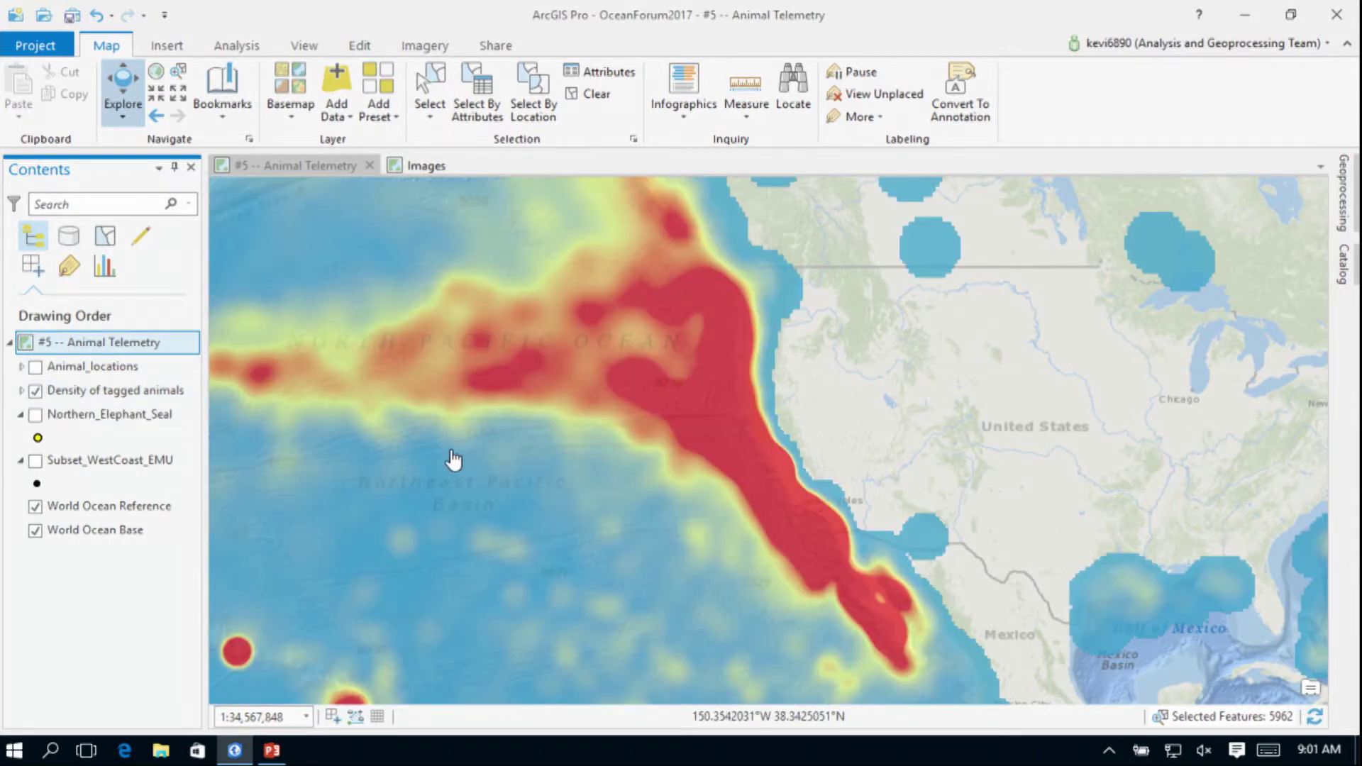
pyautogui.scroll(-3, 454, 461)
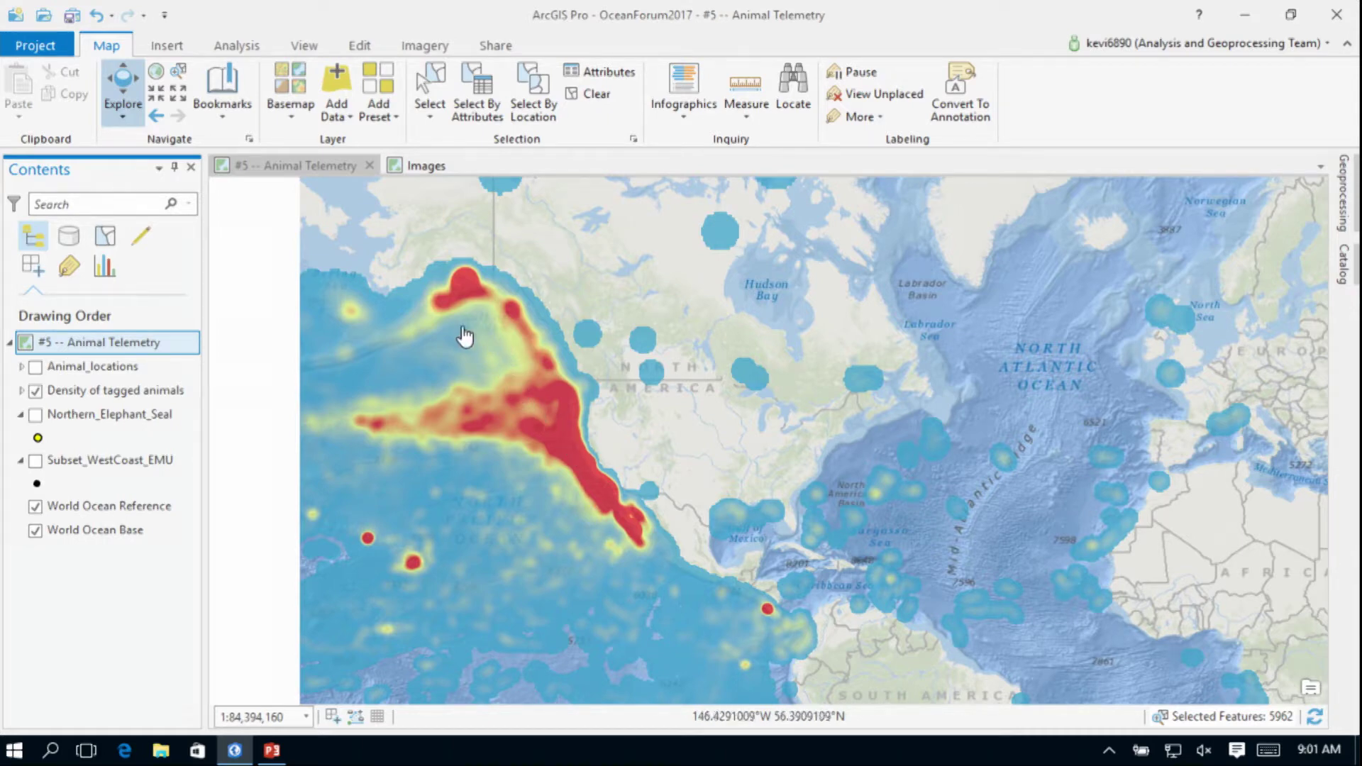
pyautogui.click(34, 391)
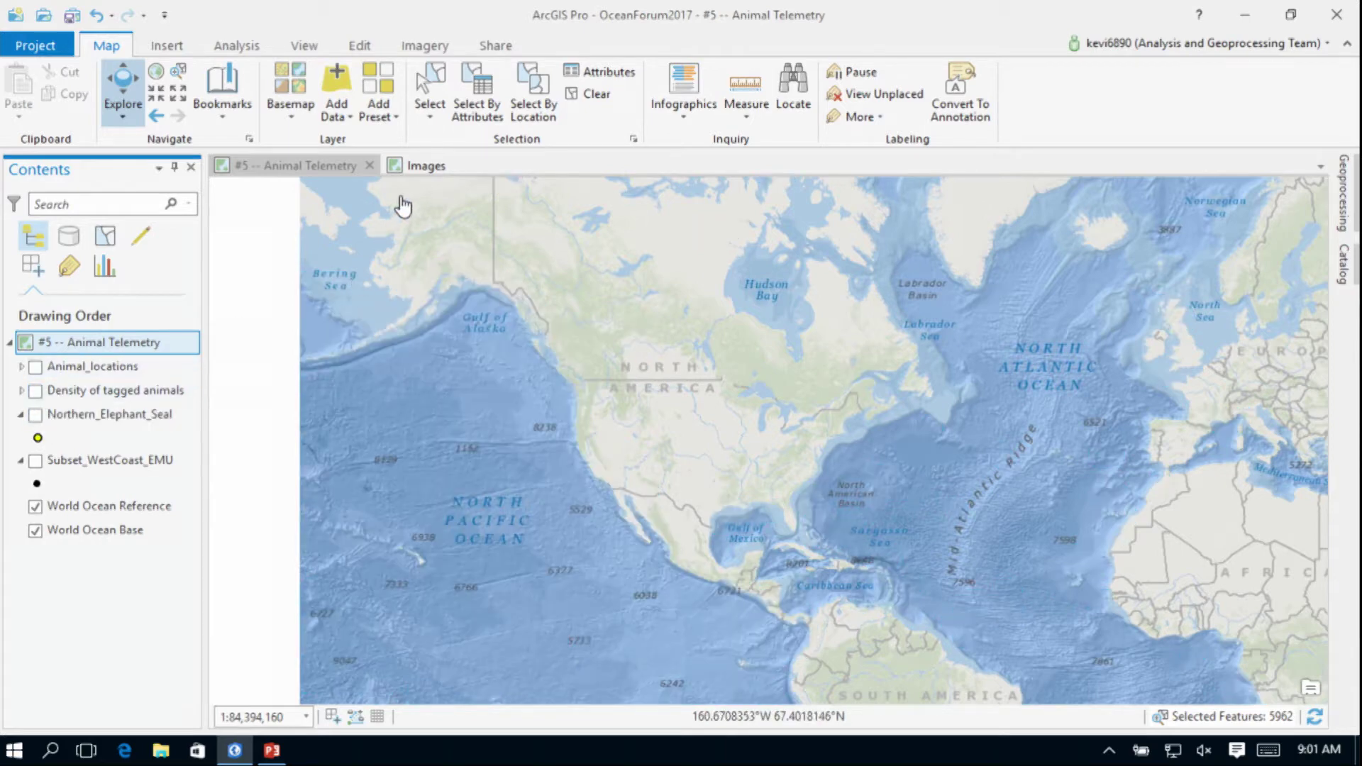
# Step: Hide Slide3.TIF in the Images map to reveal the seal photo, then return to Animal Telemetry
pyautogui.click(418, 166)
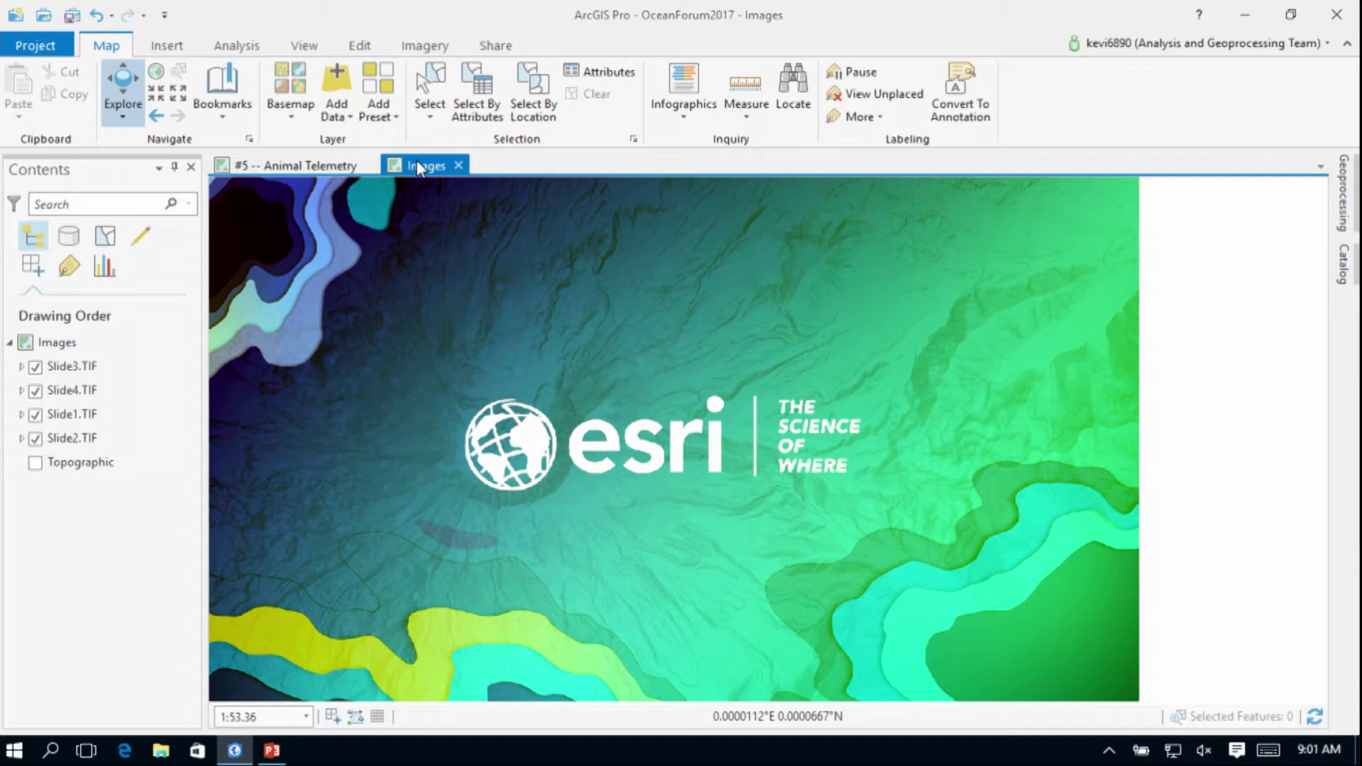
pyautogui.click(35, 368)
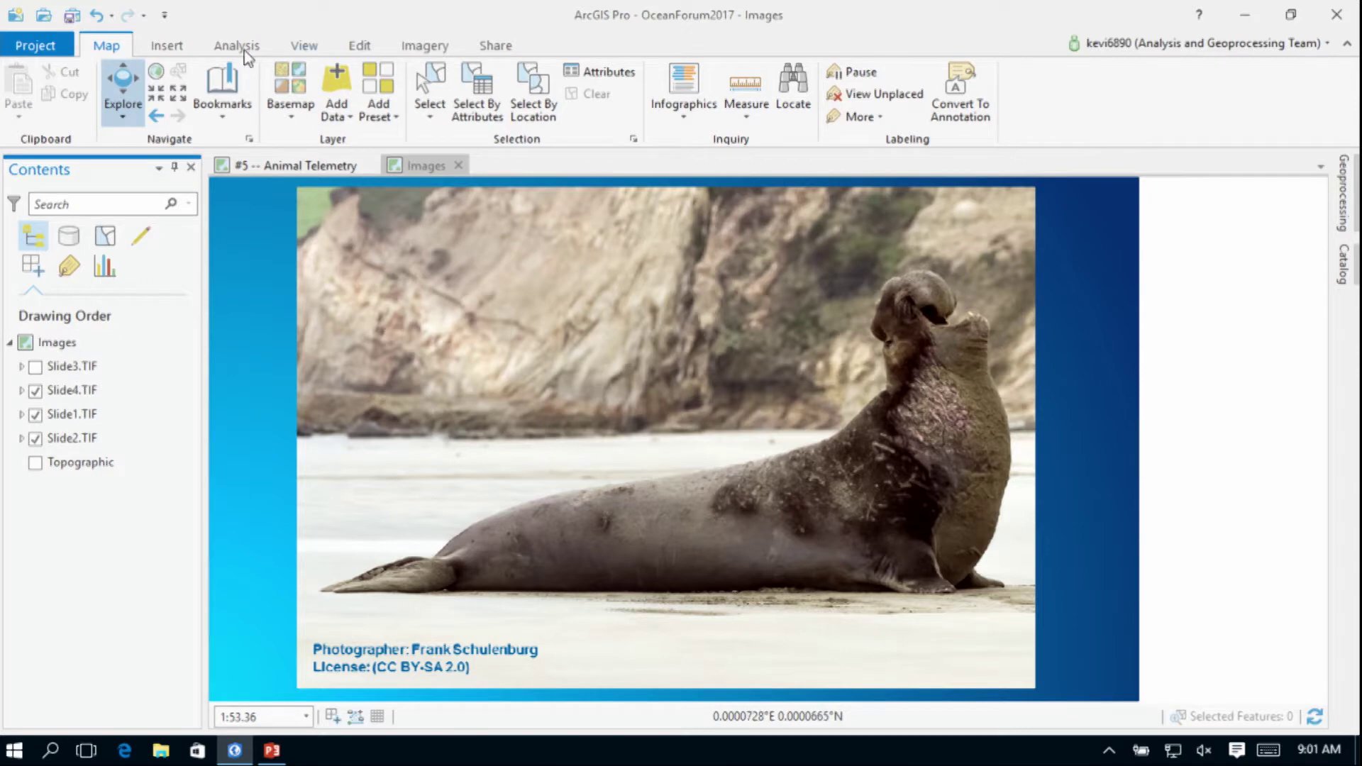
pyautogui.click(281, 164)
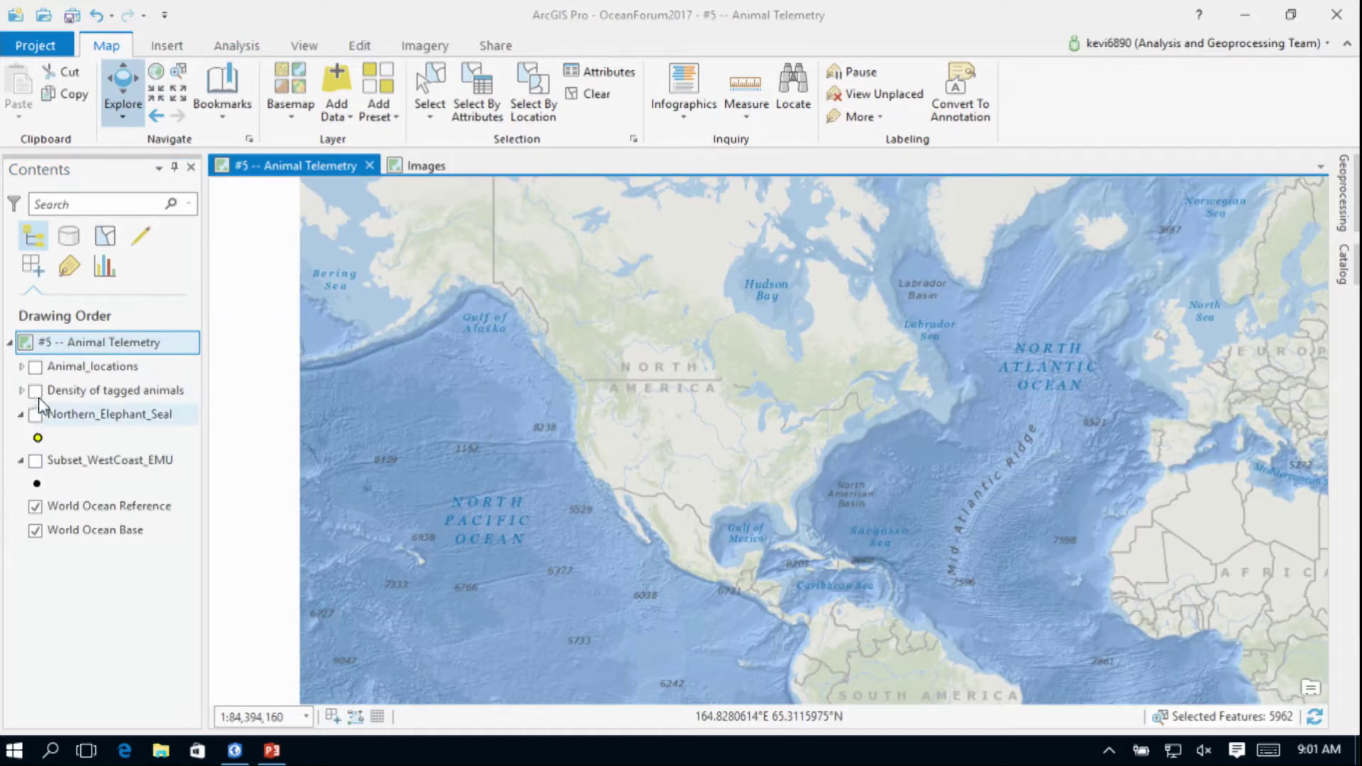
pyautogui.click(38, 415)
pyautogui.click(35, 415)
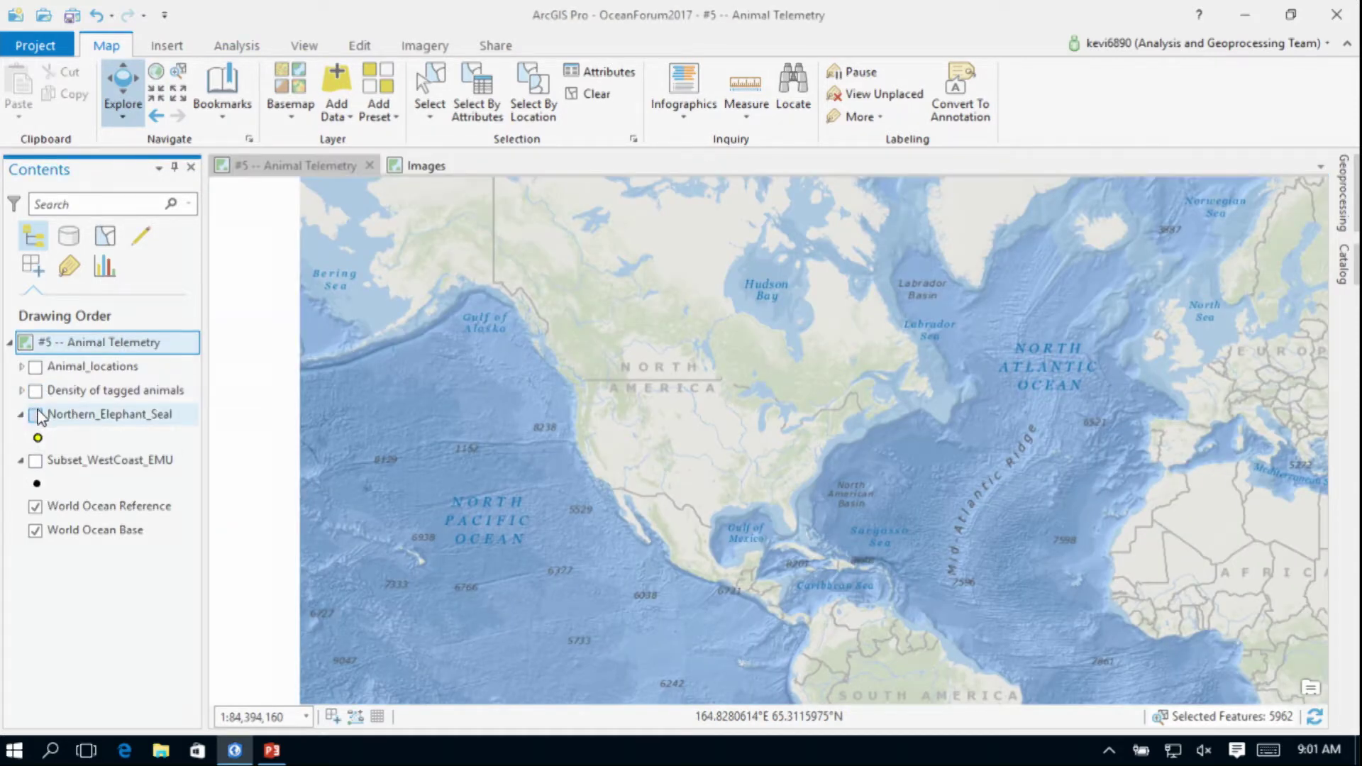
pyautogui.scroll(3, 340, 412)
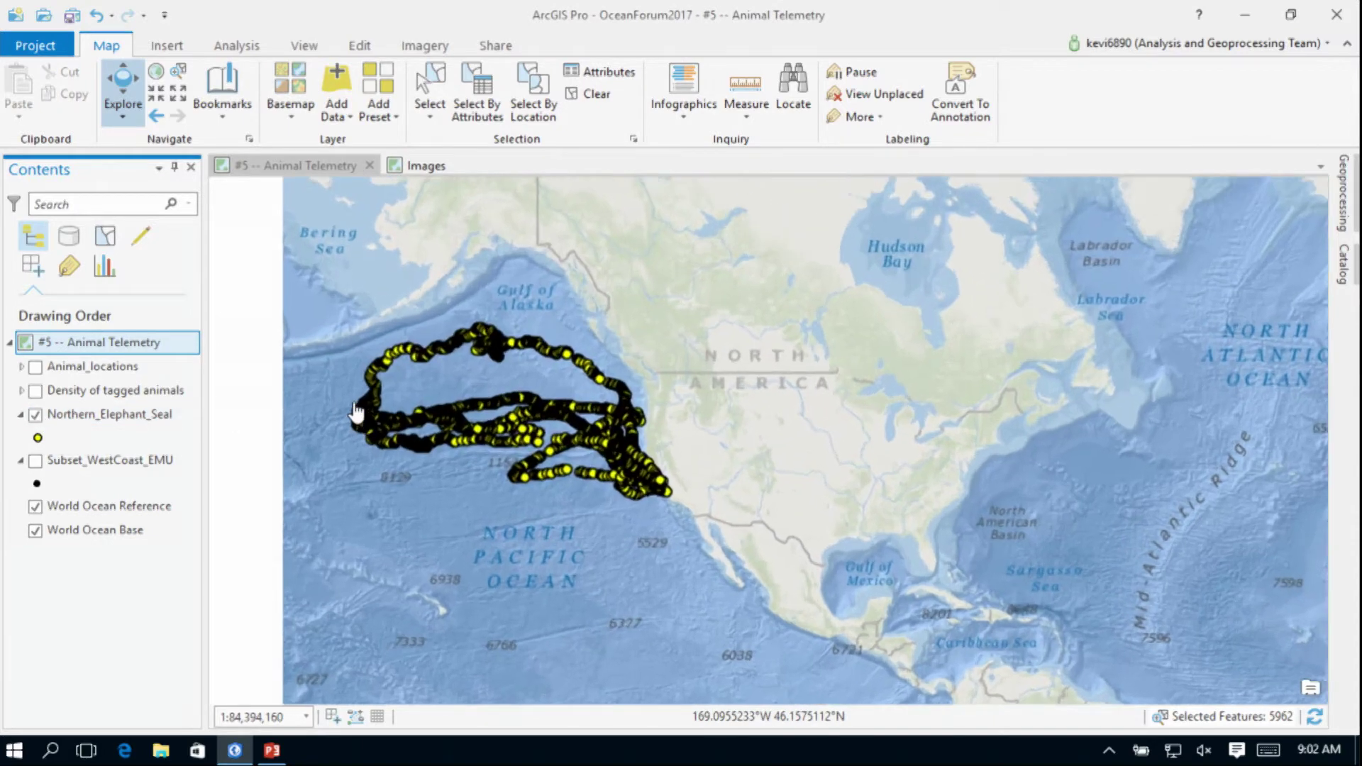
pyautogui.rightClick(110, 415)
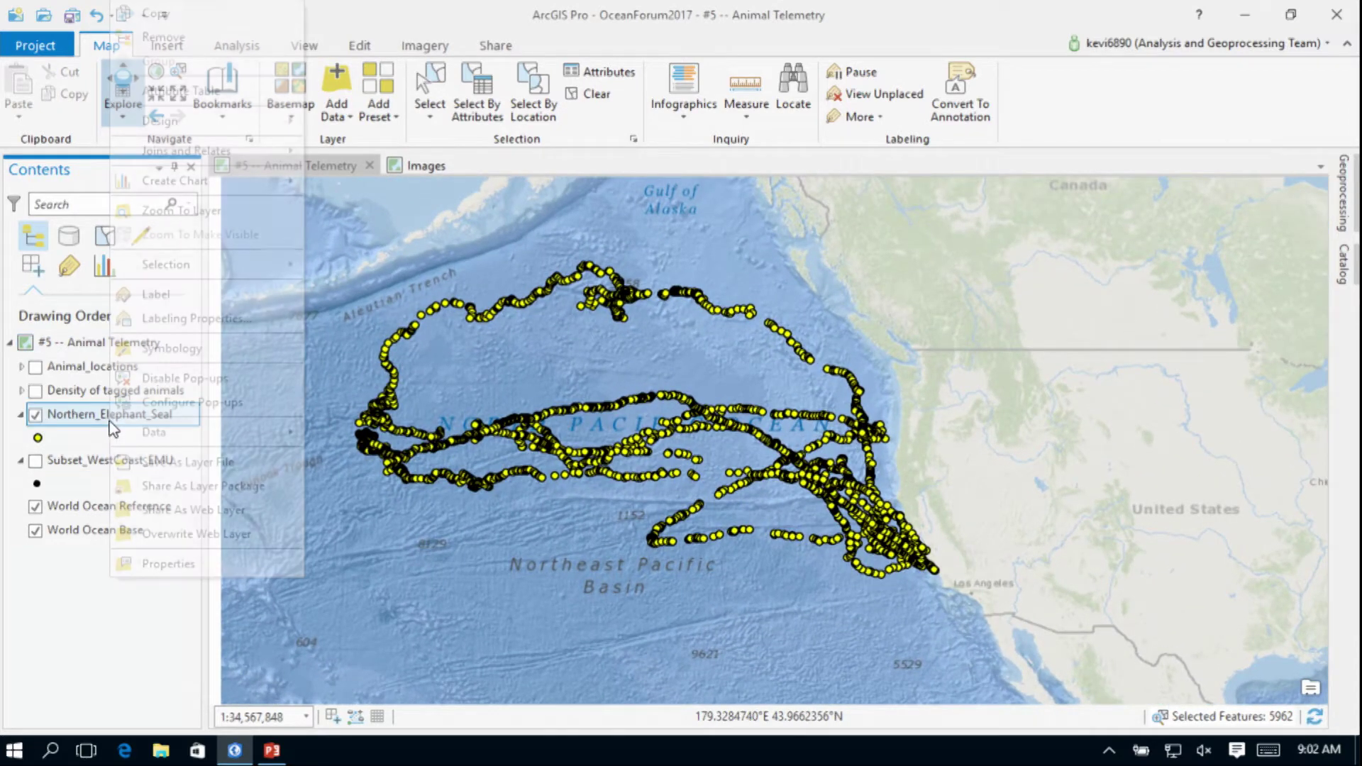
pyautogui.click(198, 94)
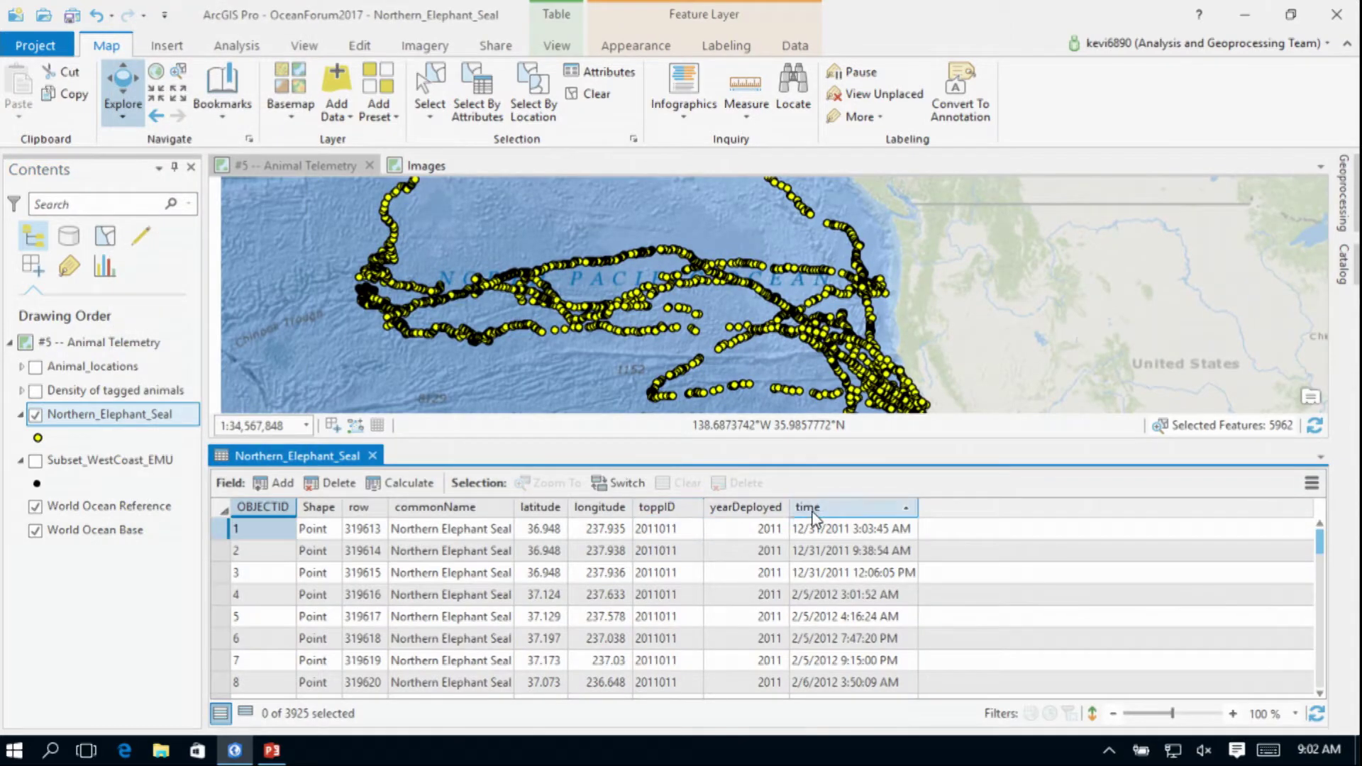
pyautogui.rightClick(814, 505)
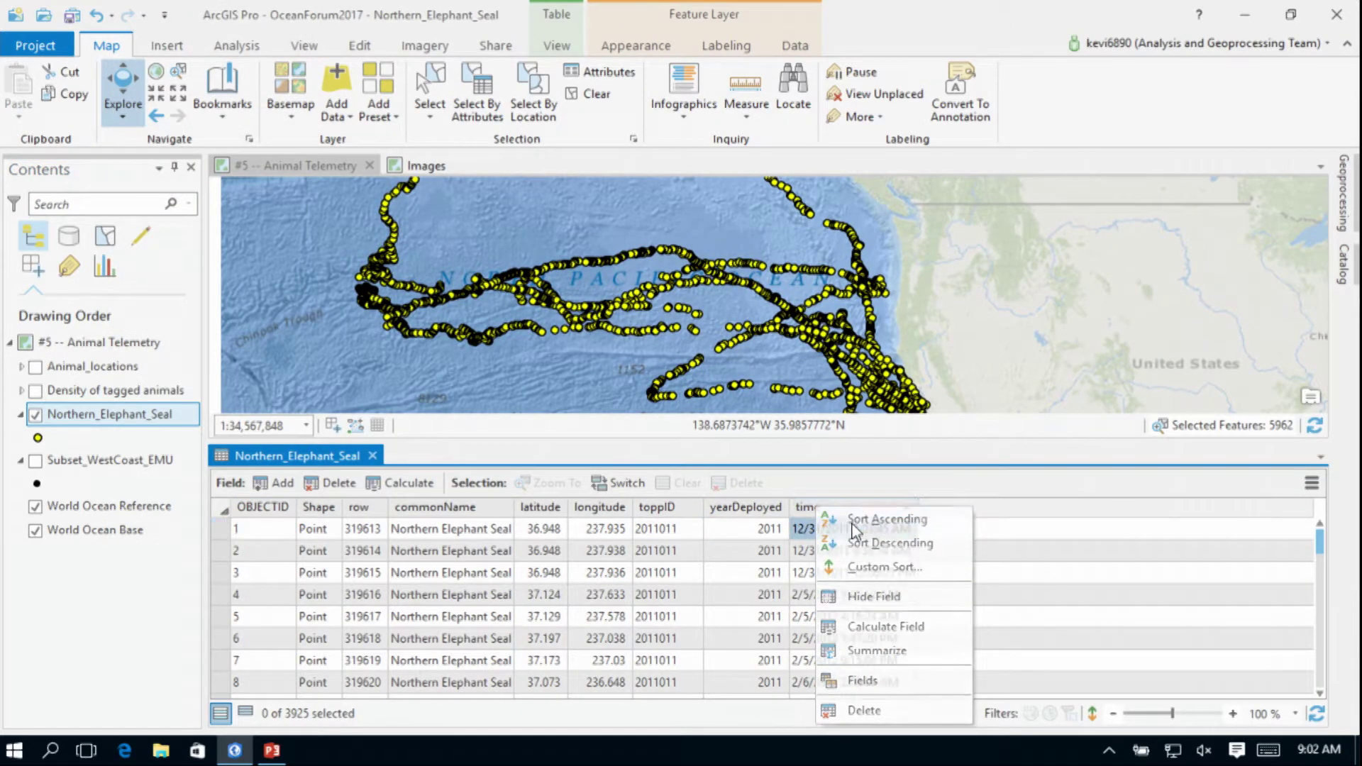
pyautogui.click(848, 528)
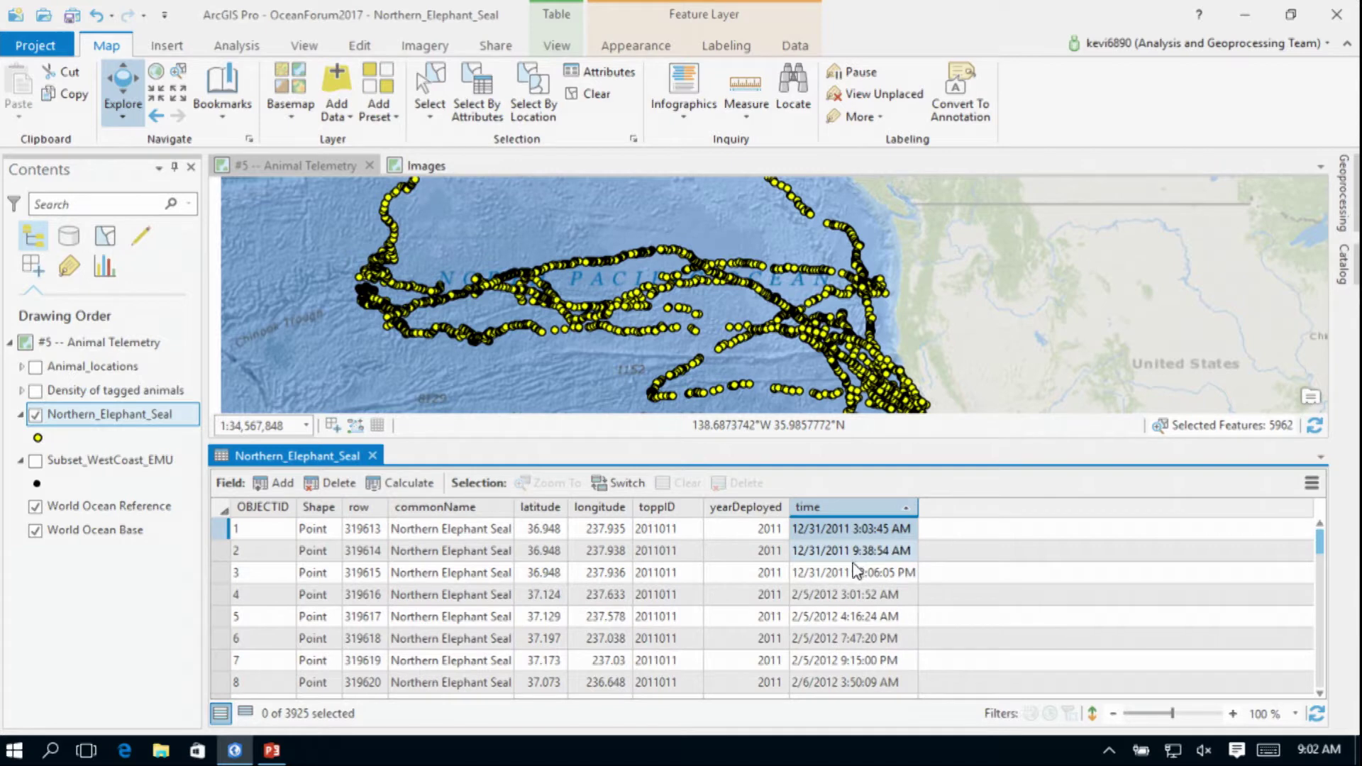
pyautogui.rightClick(833, 508)
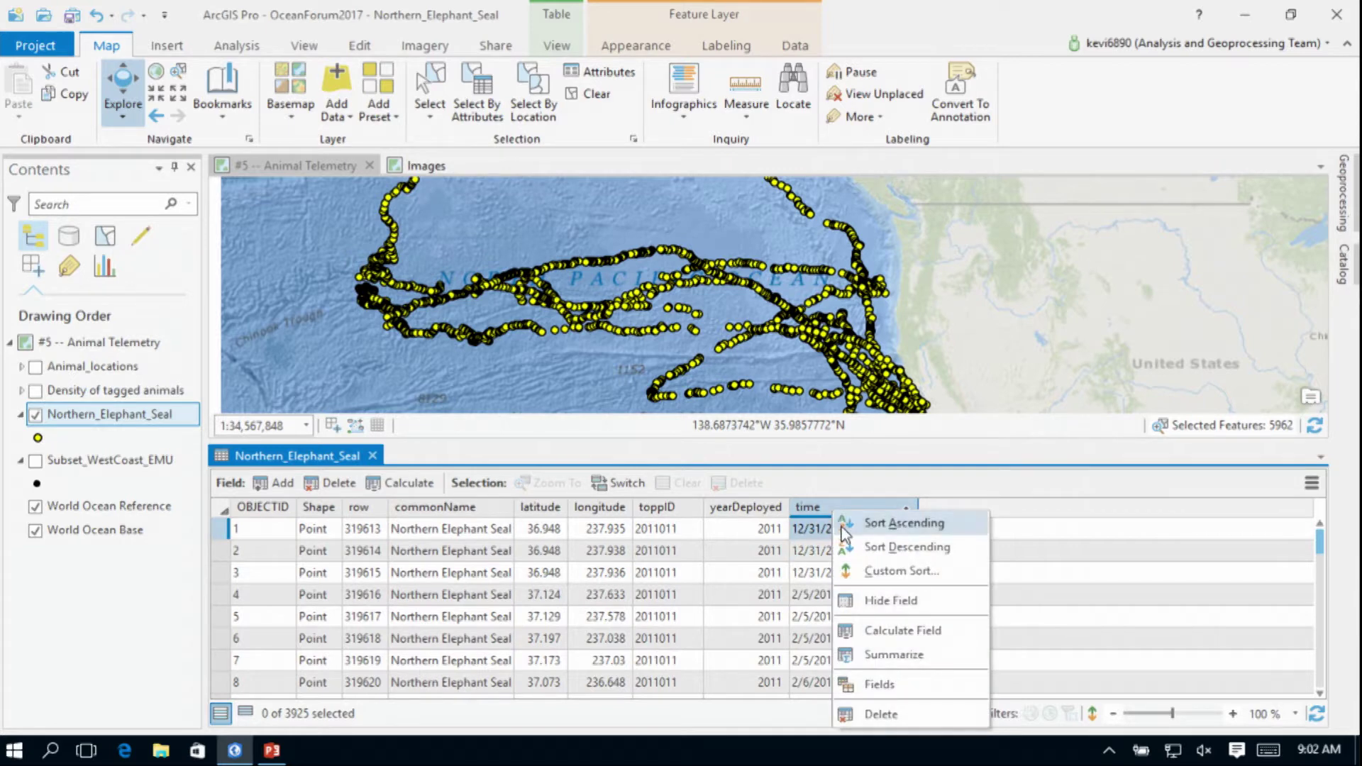
pyautogui.click(880, 547)
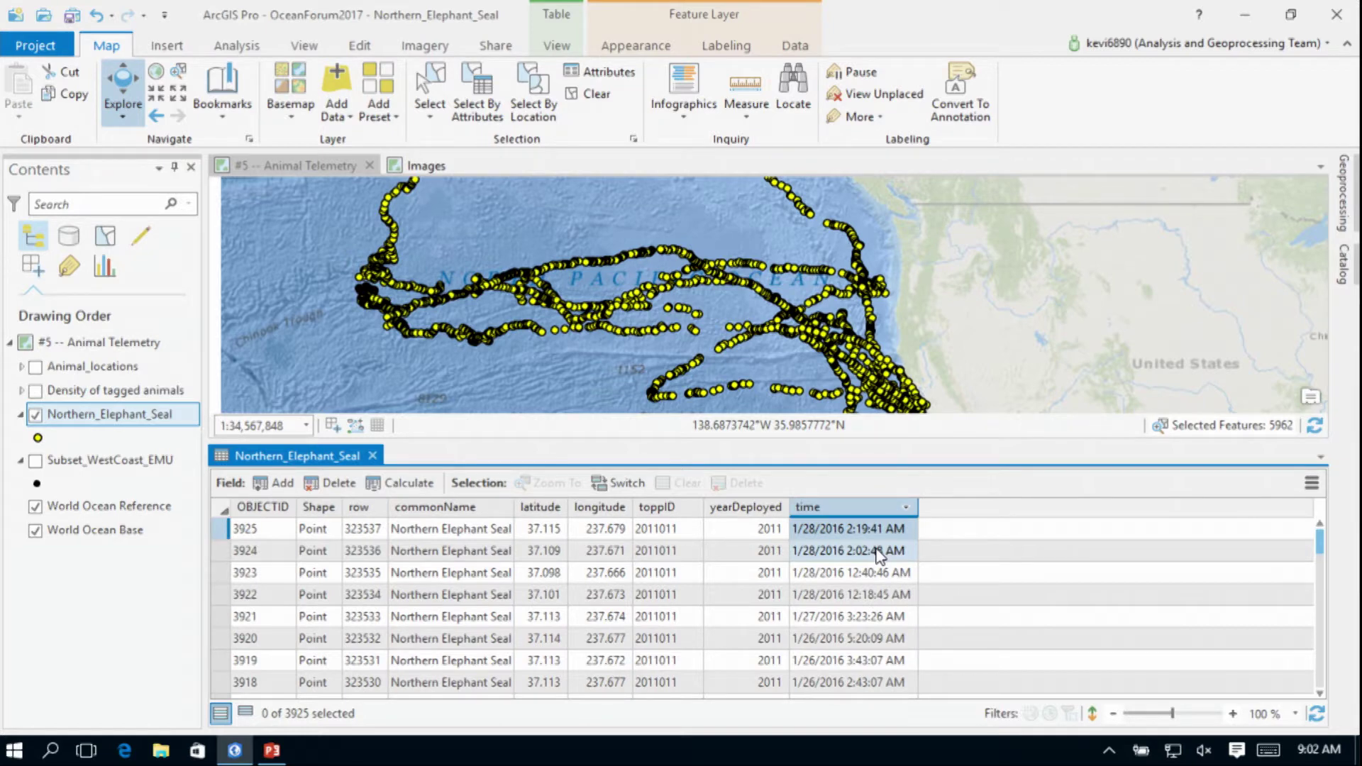
pyautogui.rightClick(839, 508)
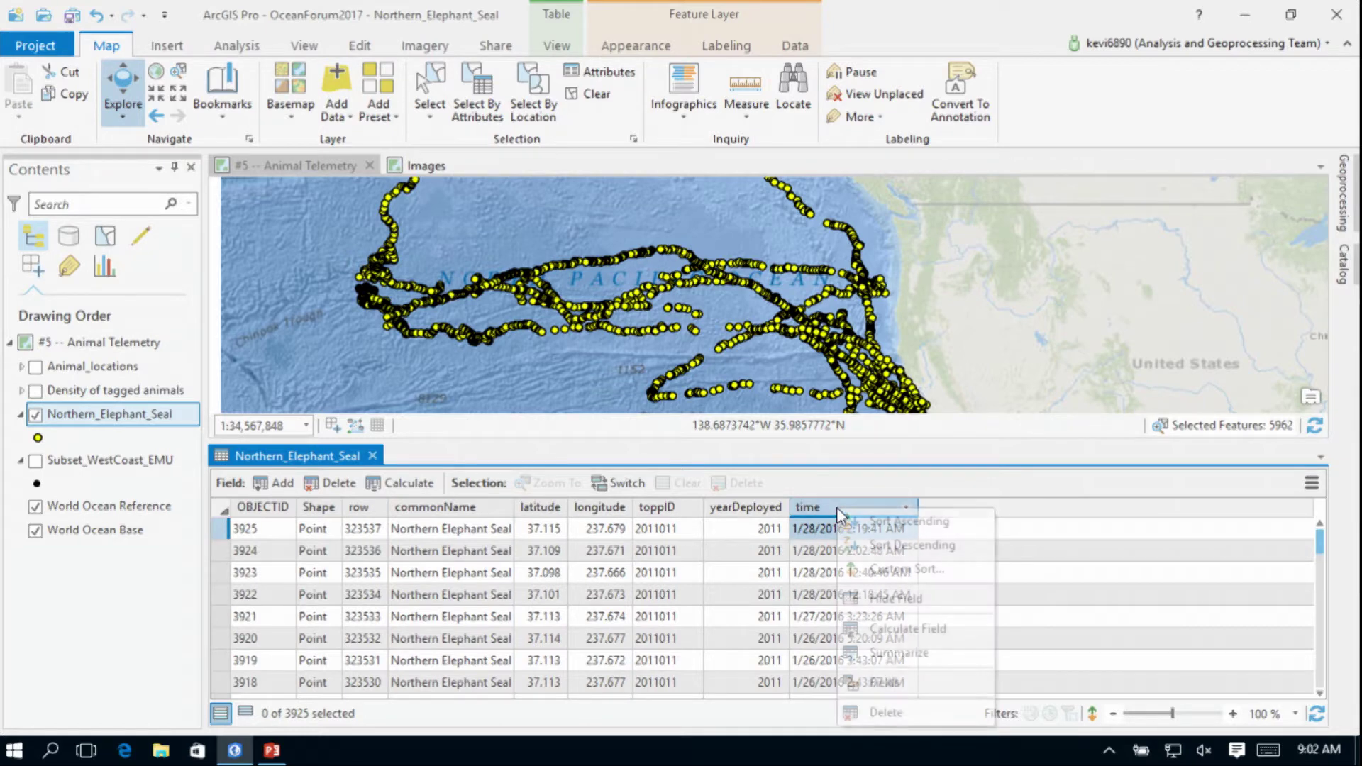
pyautogui.click(881, 525)
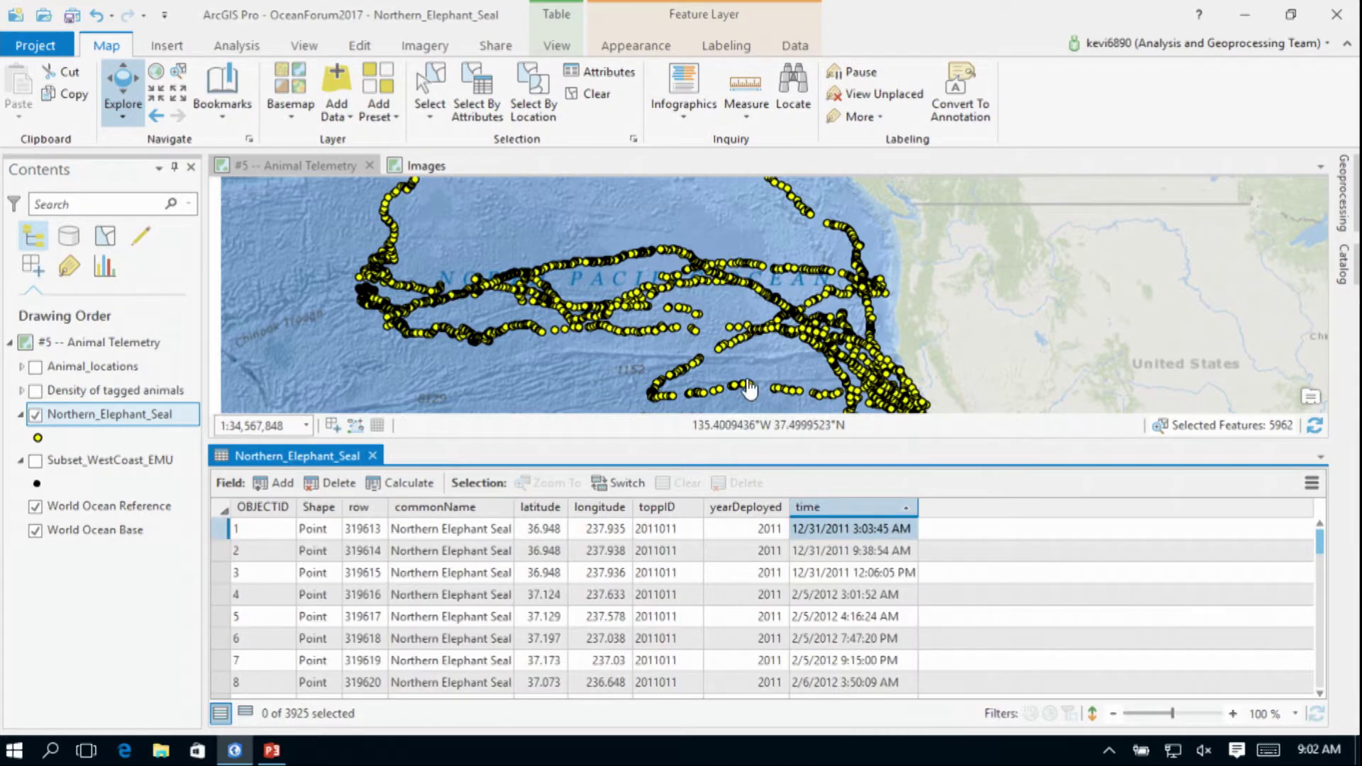
pyautogui.click(373, 456)
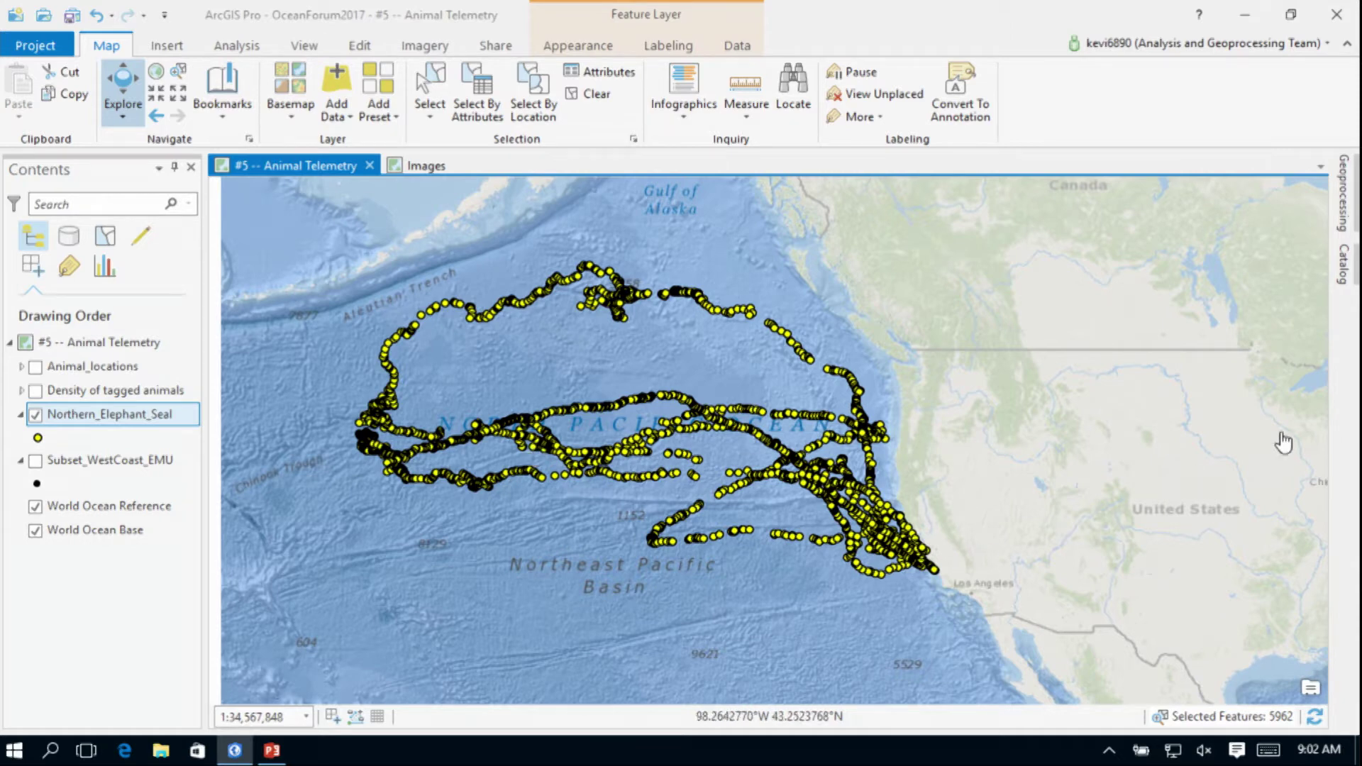
pyautogui.click(1350, 276)
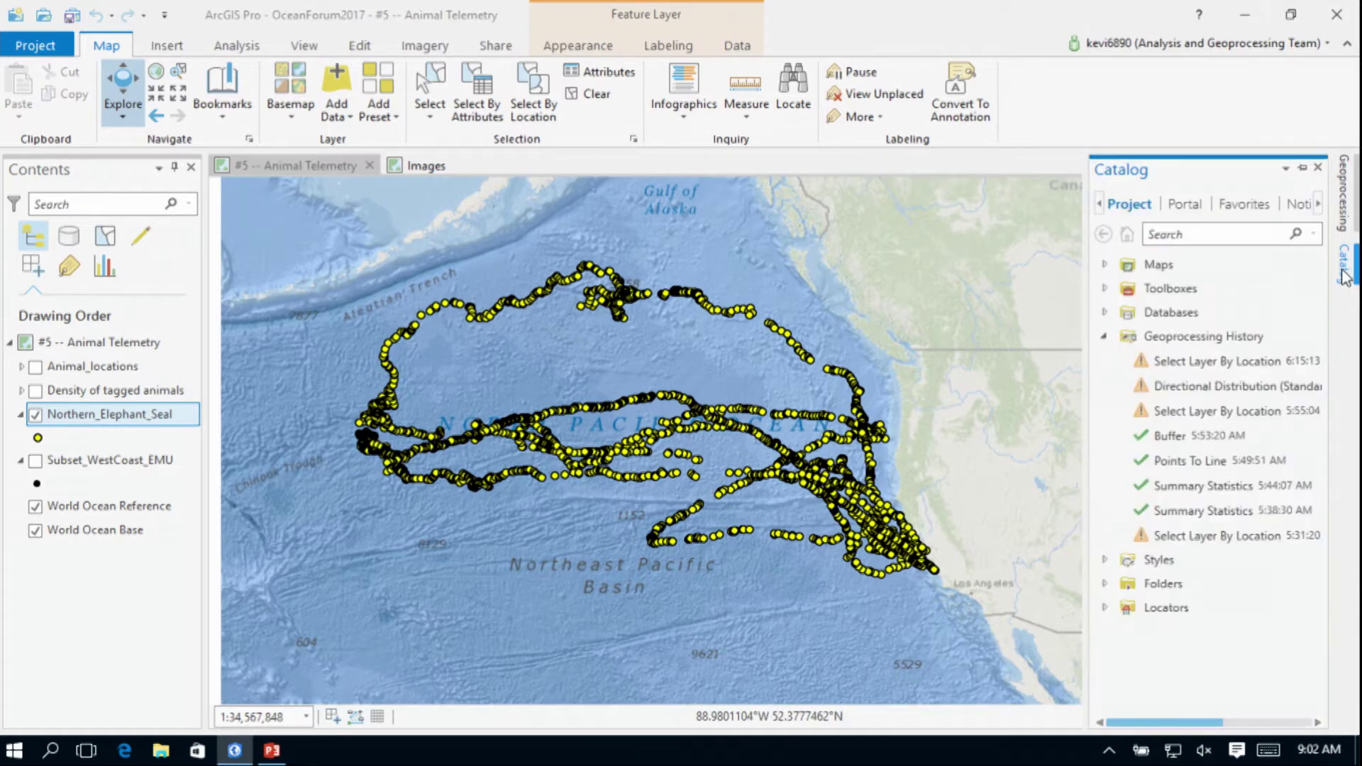
# Step: Reopen the Select Layer By Location run and turn on the Subset_WestCoast_EMU grid
pyautogui.doubleClick(1219, 539)
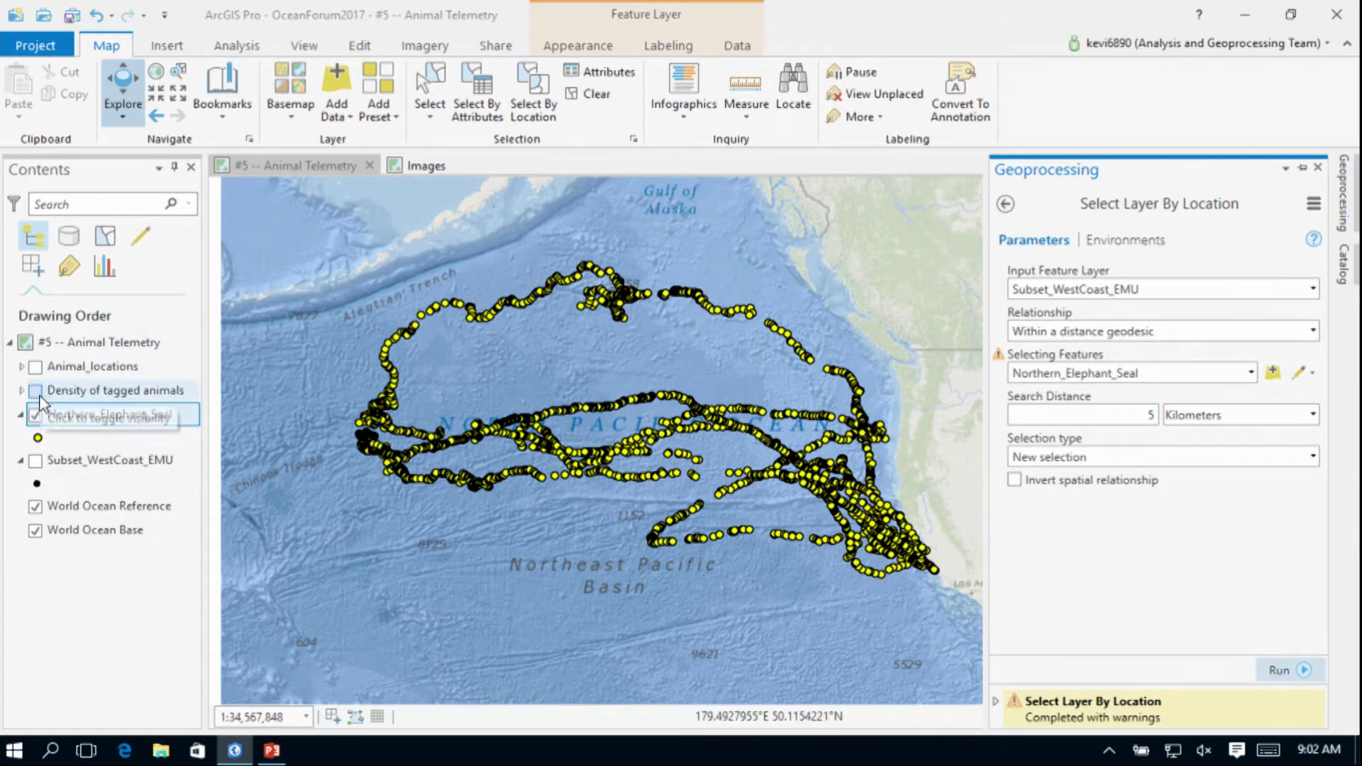
pyautogui.click(35, 461)
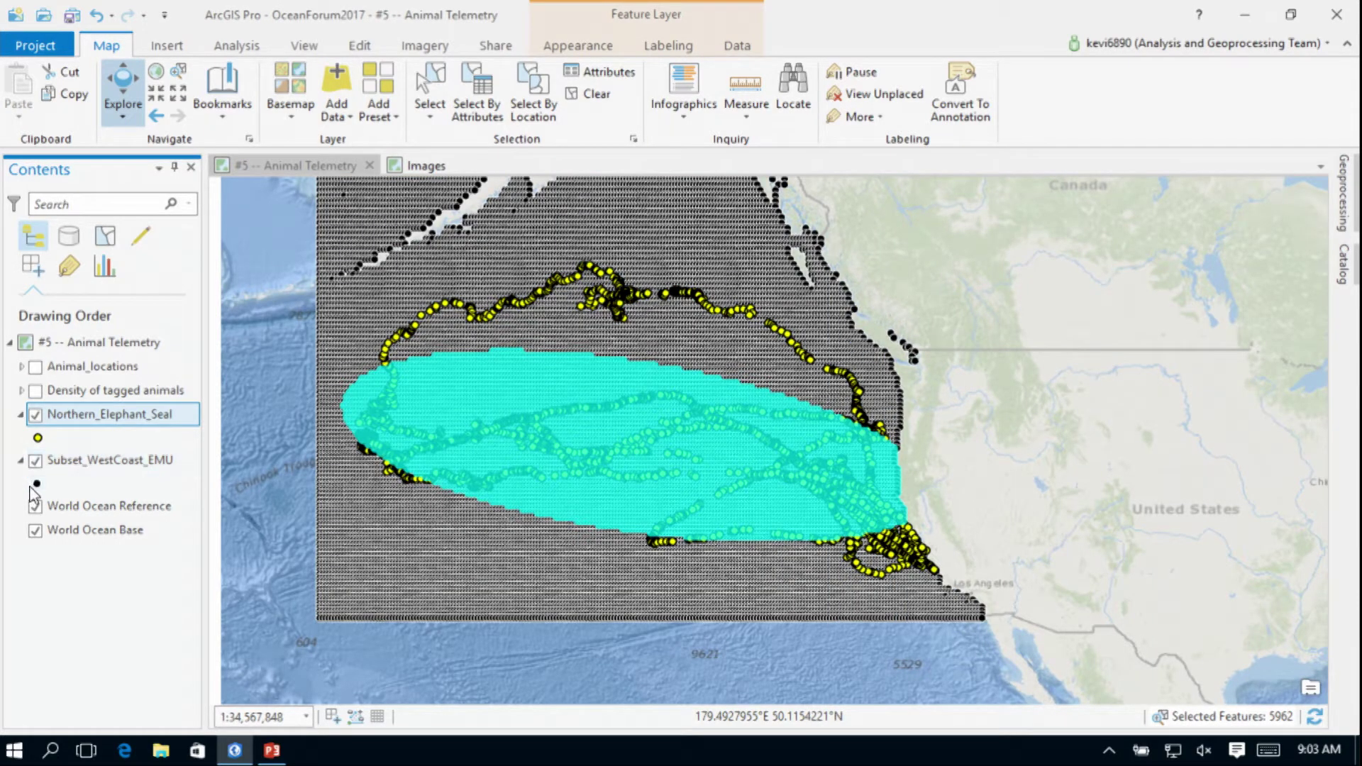
# Step: Clear the map selection and zoom in on the seal tracks over the EMU grid
pyautogui.click(593, 95)
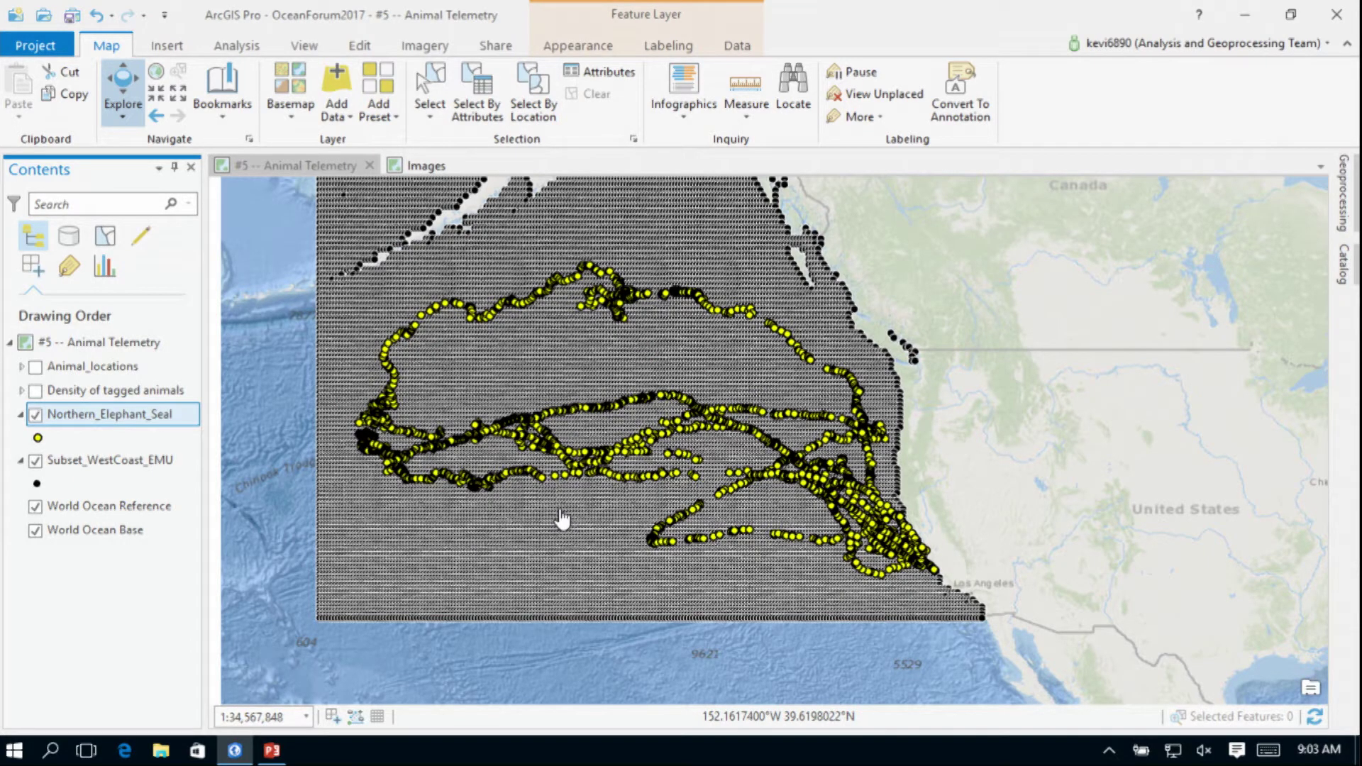
pyautogui.scroll(3, 556, 520)
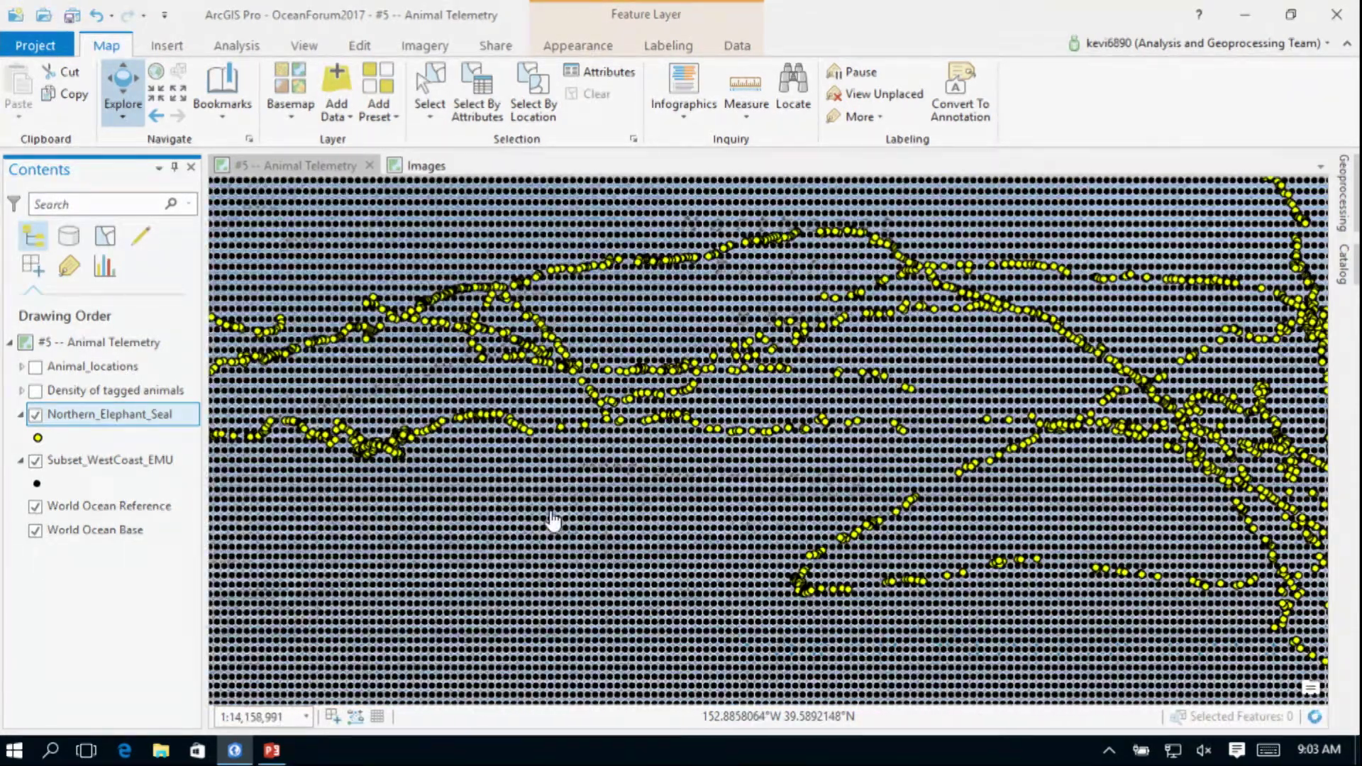
pyautogui.scroll(2, 554, 521)
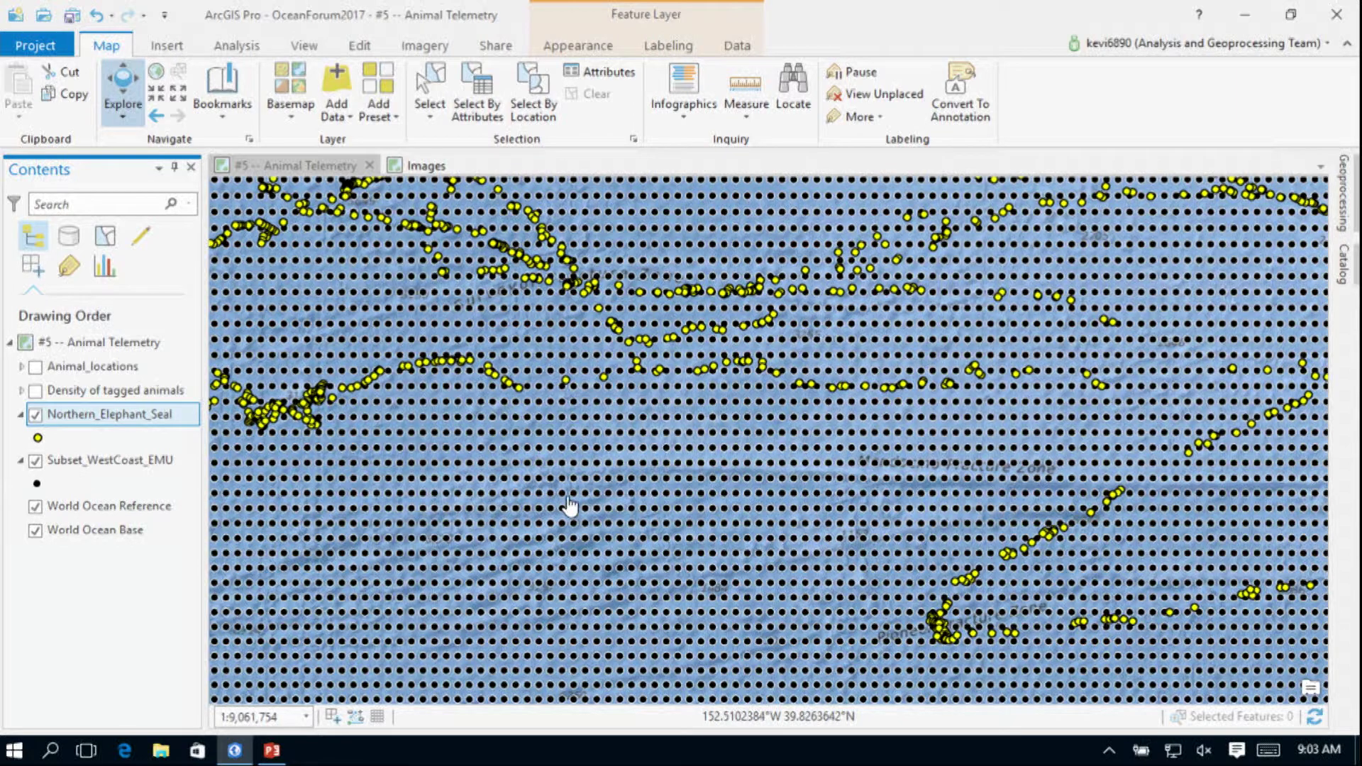
pyautogui.scroll(-1, 456, 415)
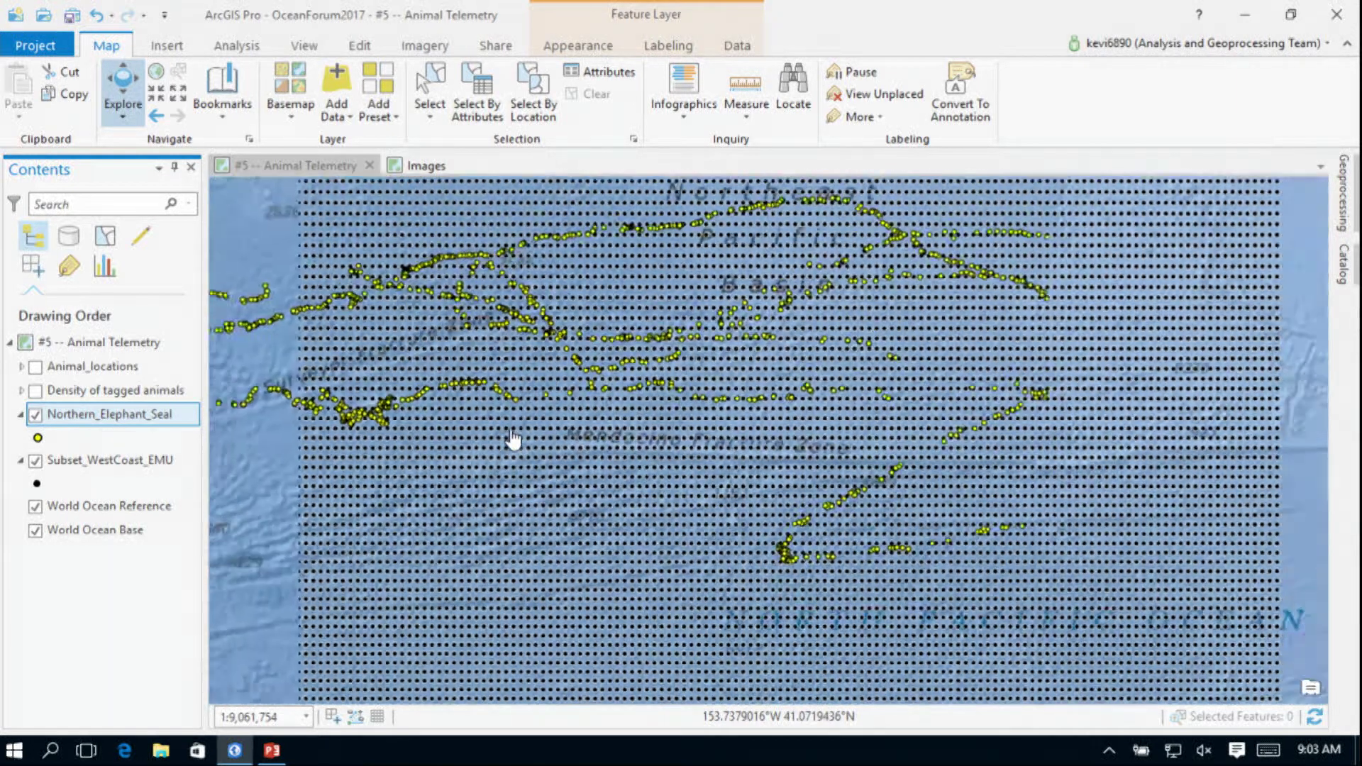
# Step: Reopen Select Layer By Location with its 5 km Subset_WestCoast_EMU-to-Northern_Elephant_Seal settings
pyautogui.click(1344, 264)
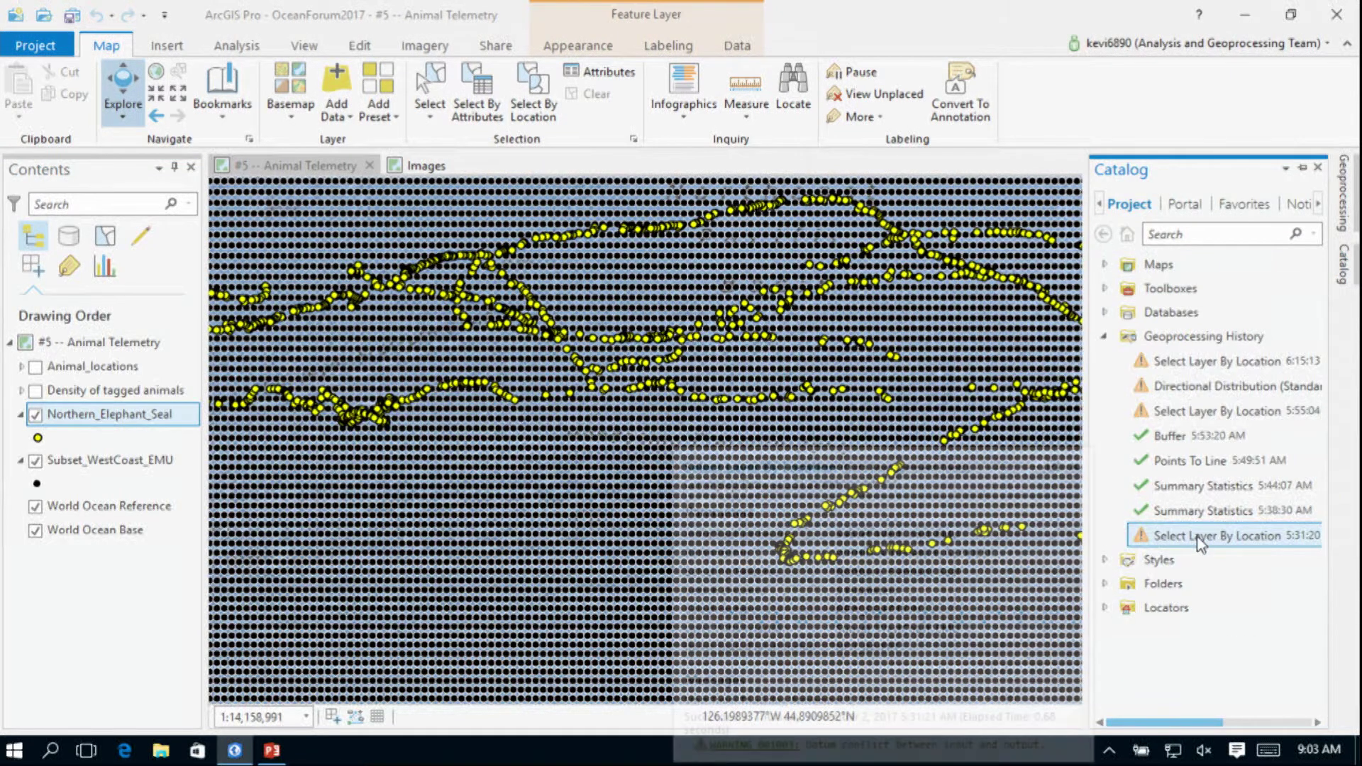
pyautogui.doubleClick(1195, 535)
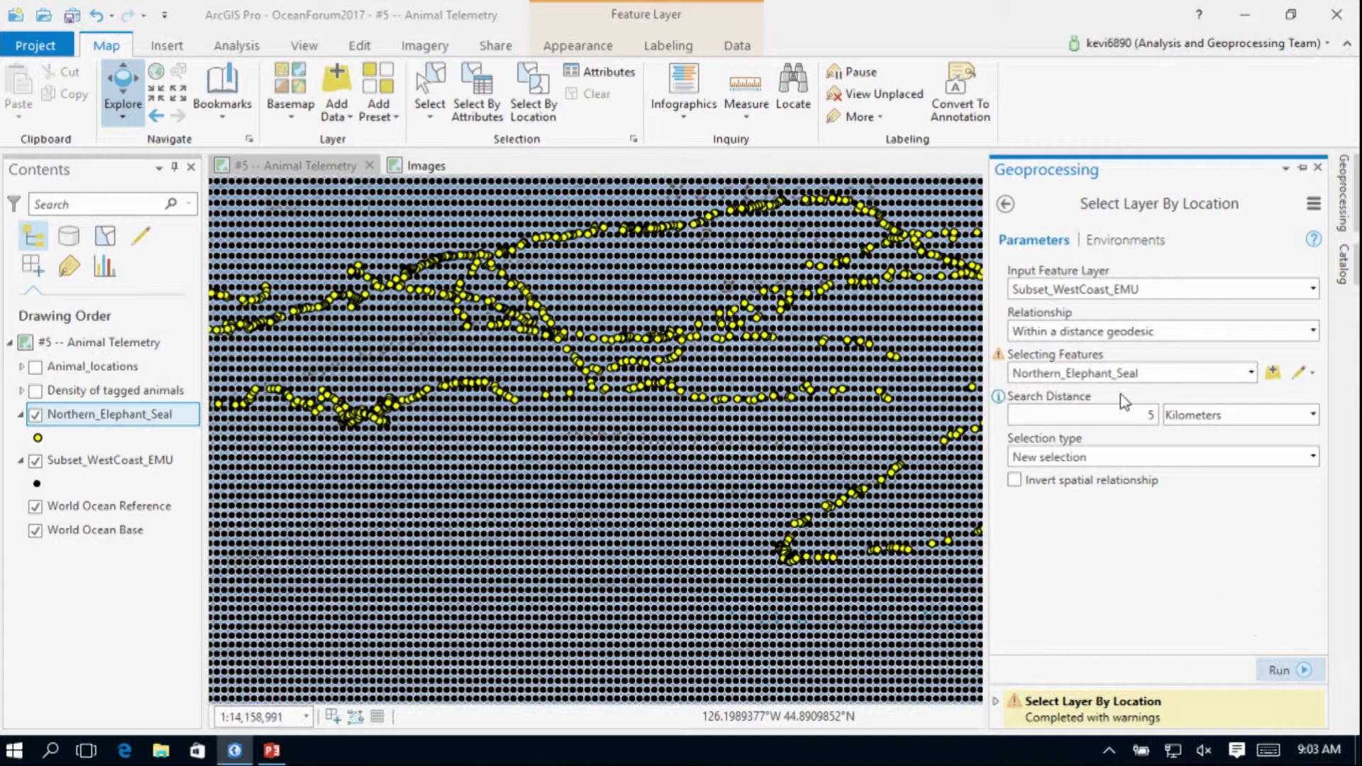
# Step: Run the 5 km selection, selecting 295 Subset_WestCoast_EMU points
pyautogui.click(1284, 670)
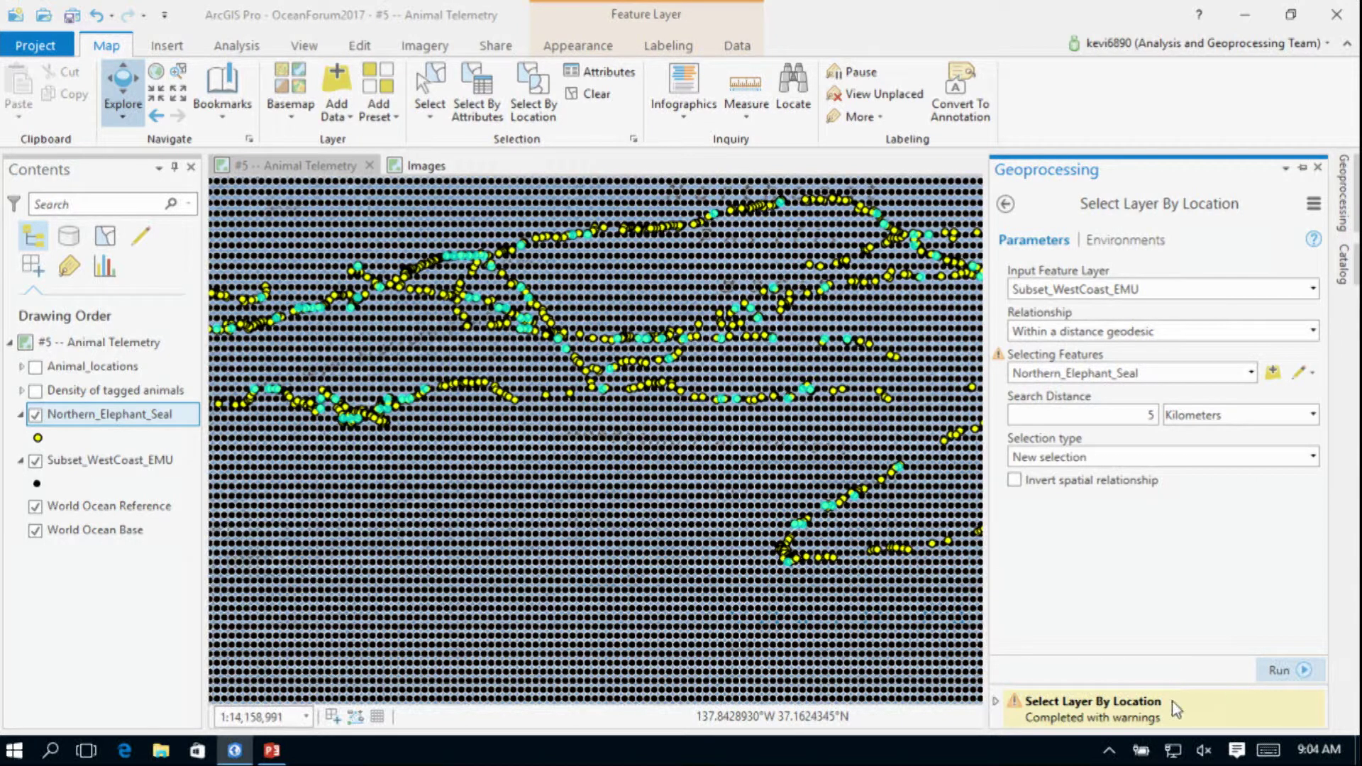
pyautogui.click(1345, 268)
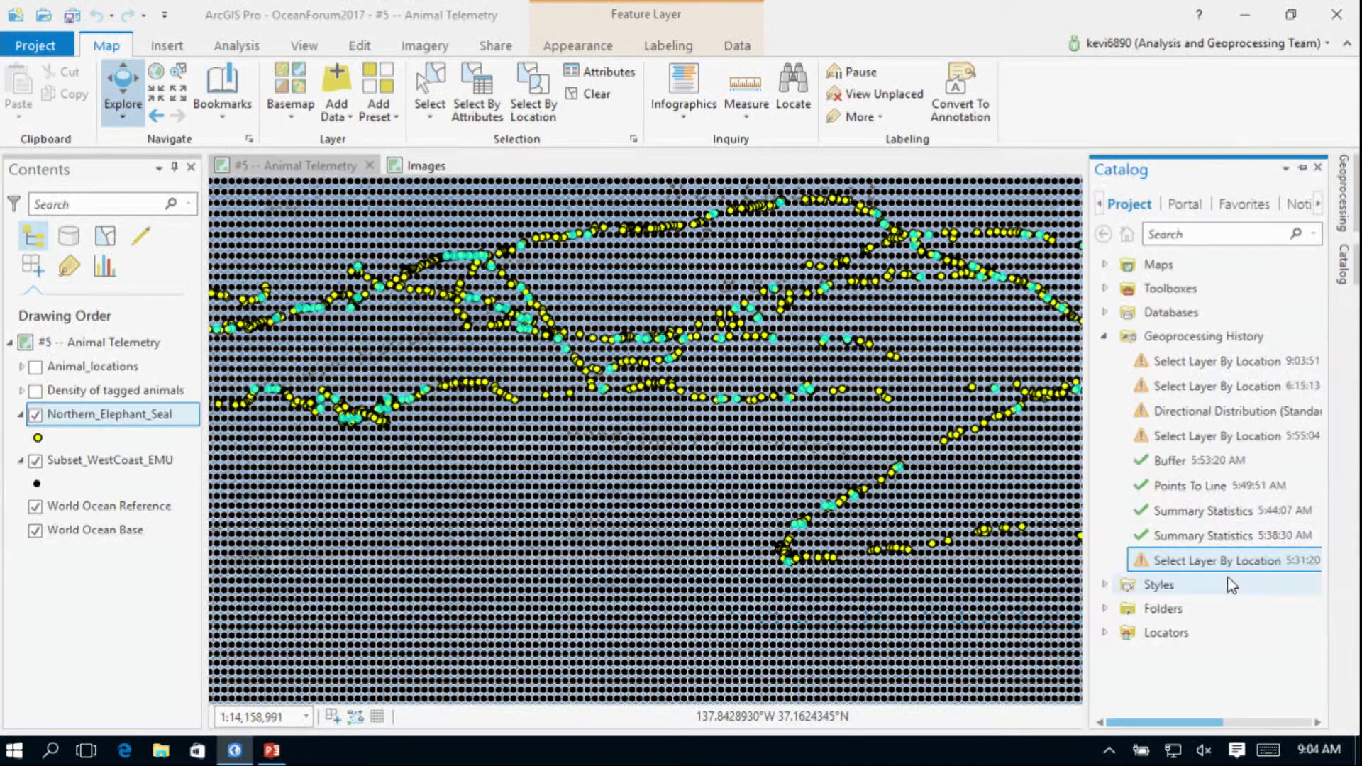
# Step: Rerun Summary Statistics on Subset_WestCoast_EMU to create ByEMU counting General Name
pyautogui.doubleClick(1228, 539)
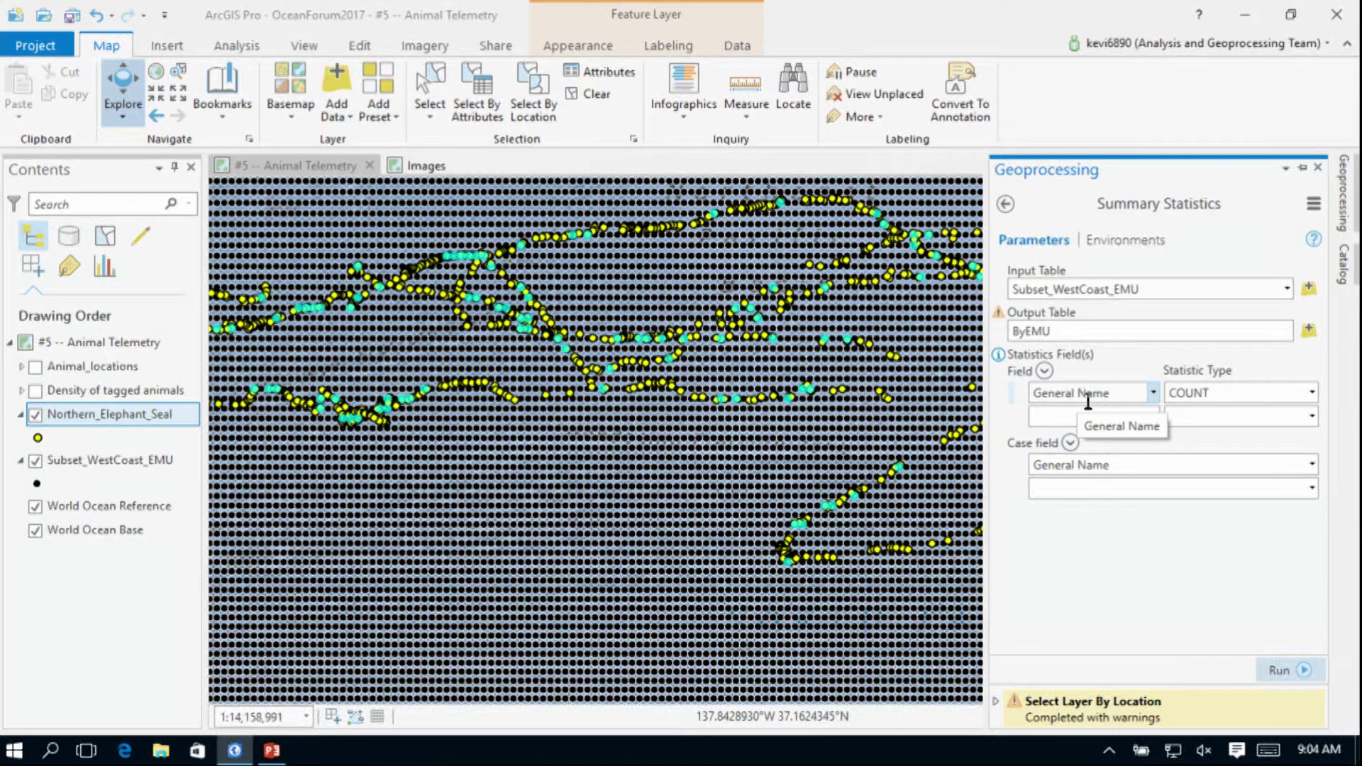
pyautogui.click(1307, 672)
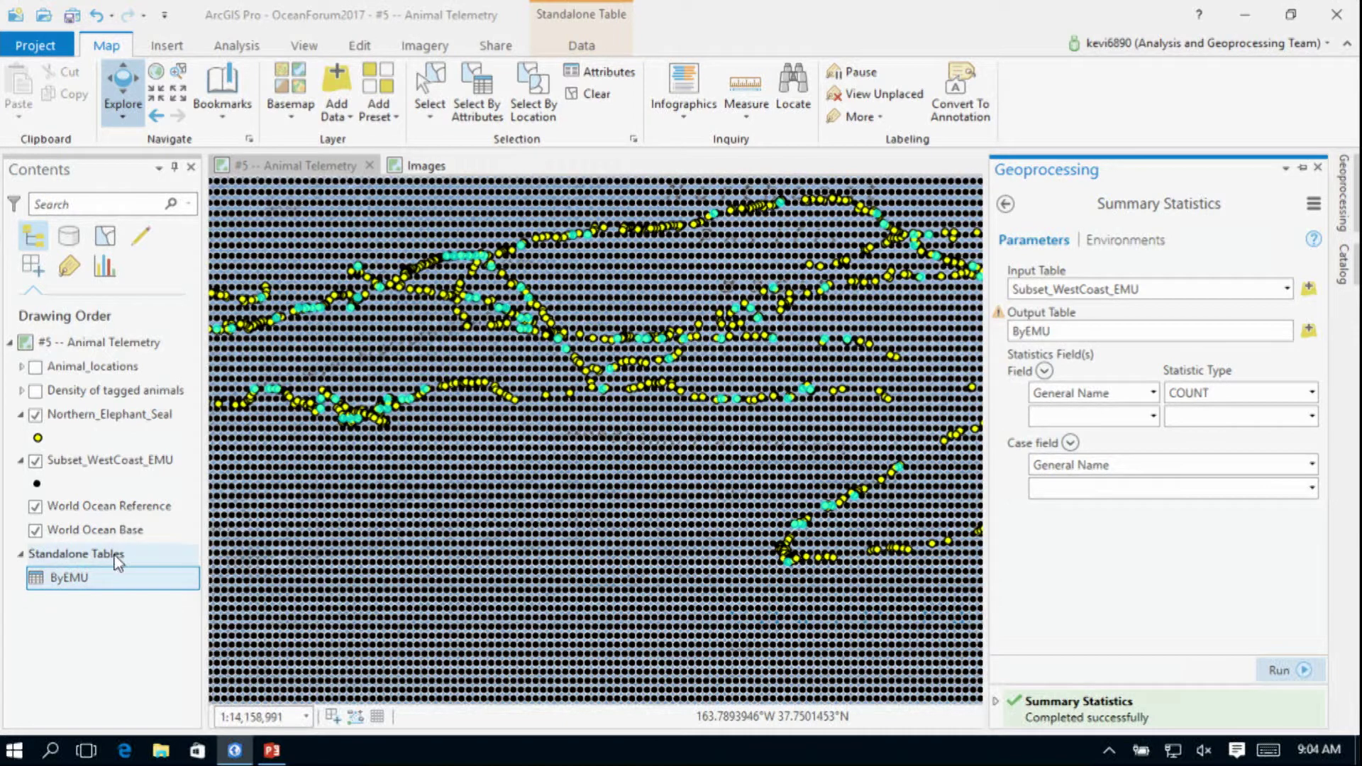
pyautogui.rightClick(69, 577)
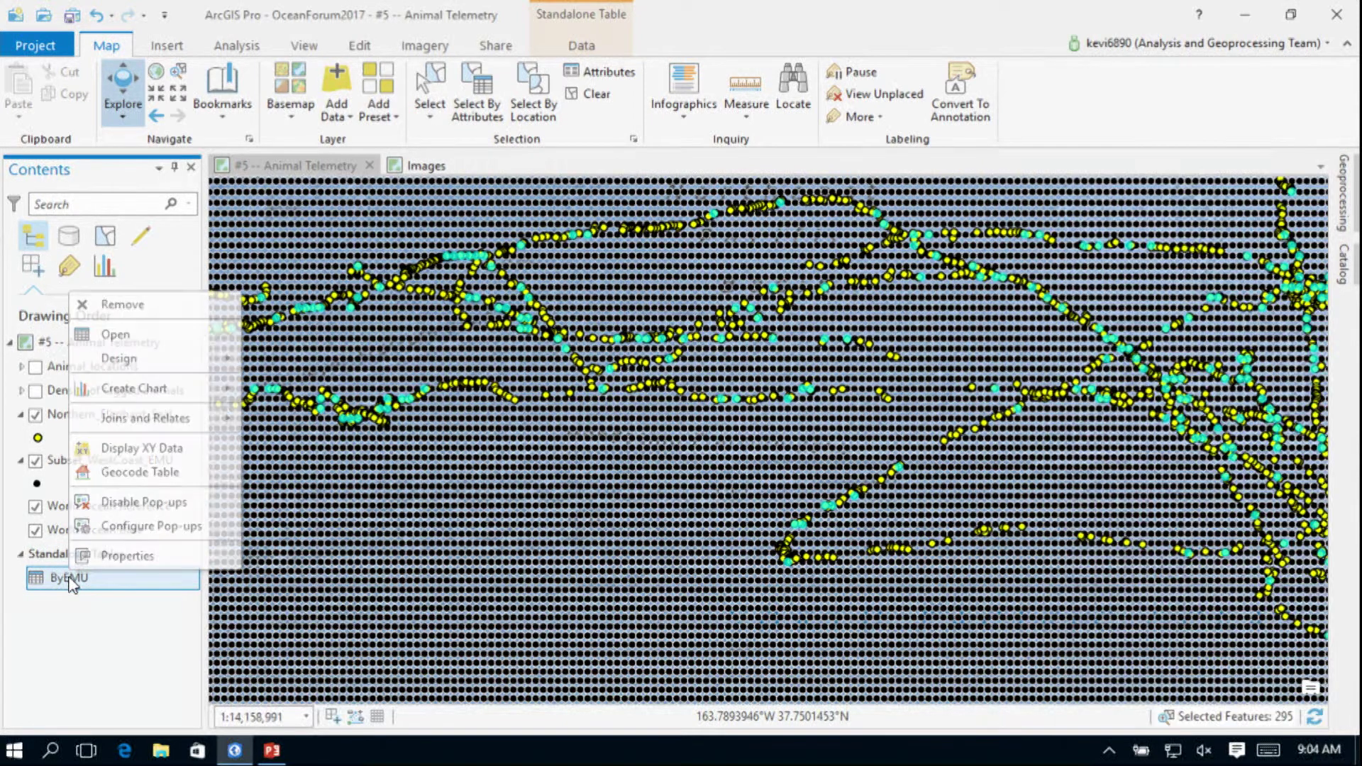
# Step: Open ByEMU, widen General Name, select the 226-point EMU row, then close the table
pyautogui.click(142, 335)
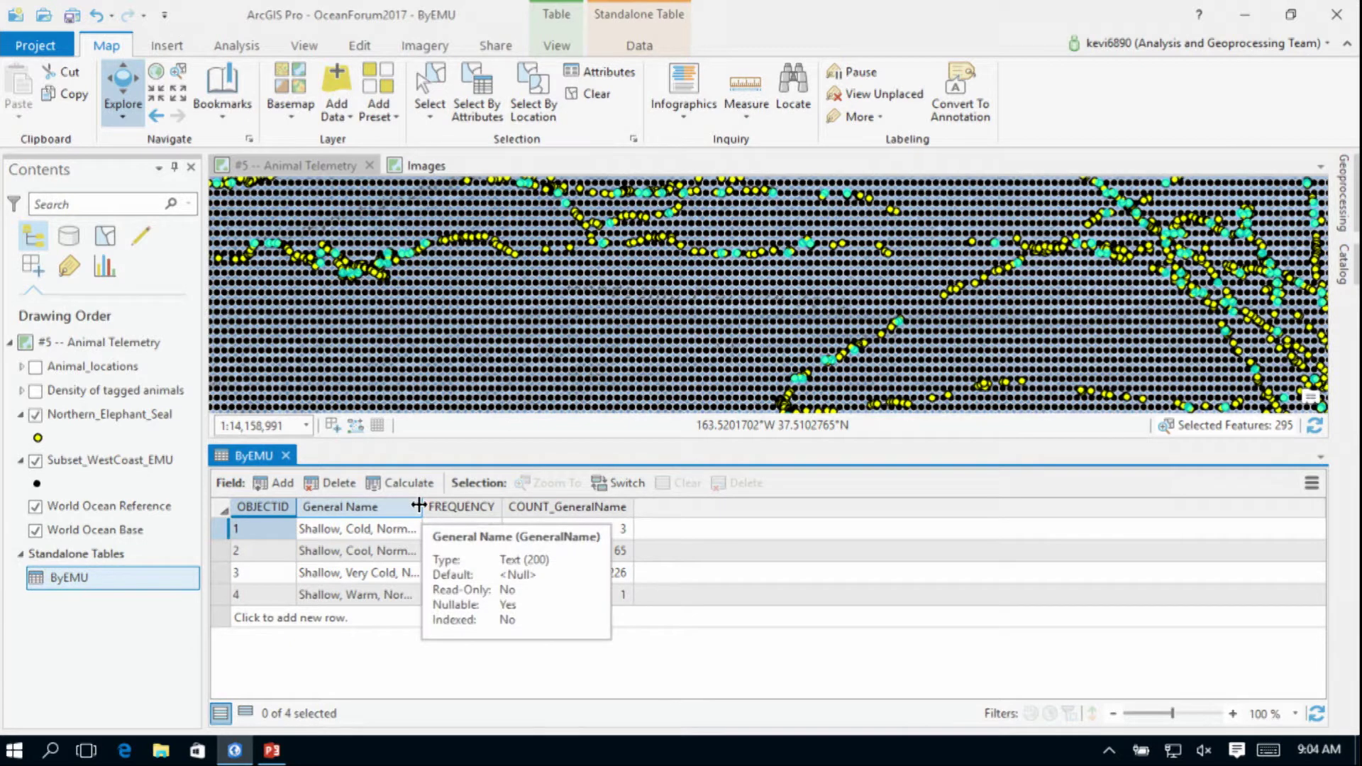
pyautogui.moveTo(419, 505); pyautogui.dragTo(697, 560)
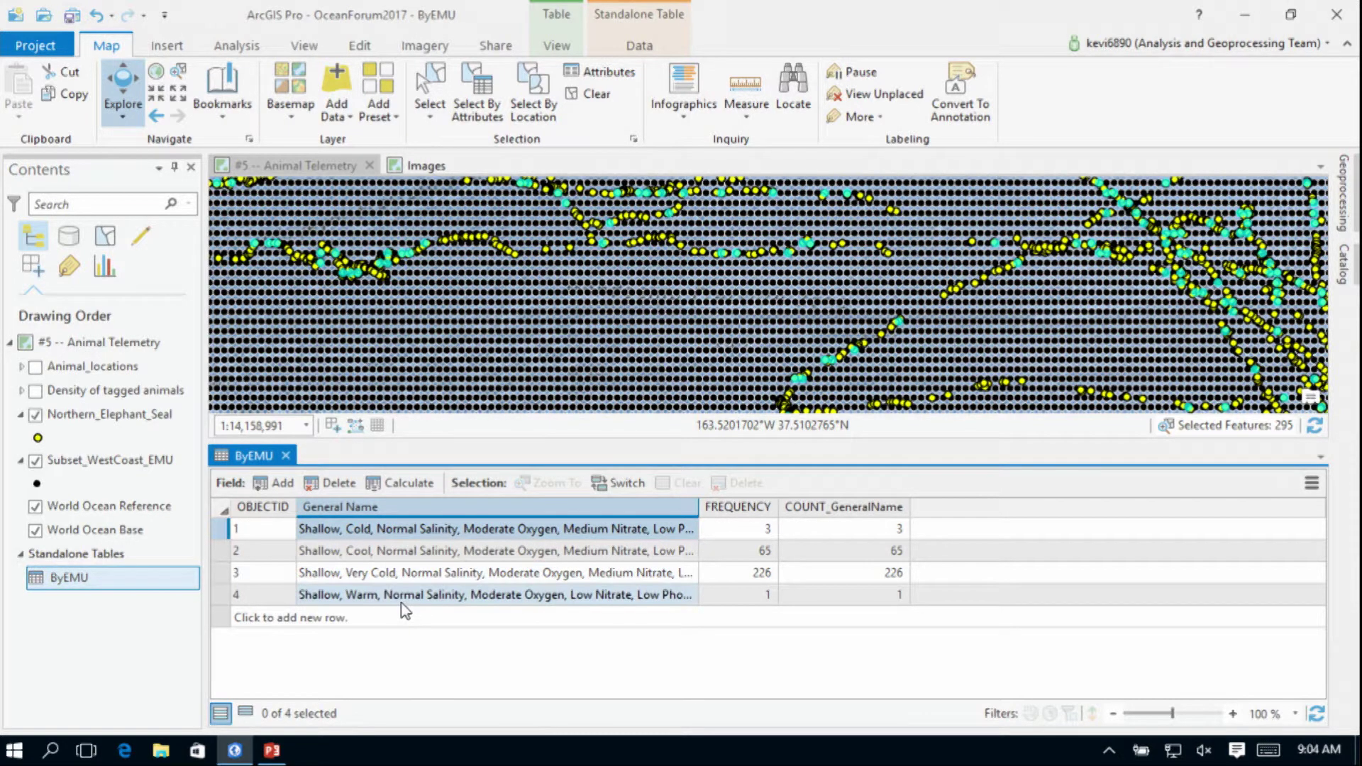
pyautogui.click(233, 574)
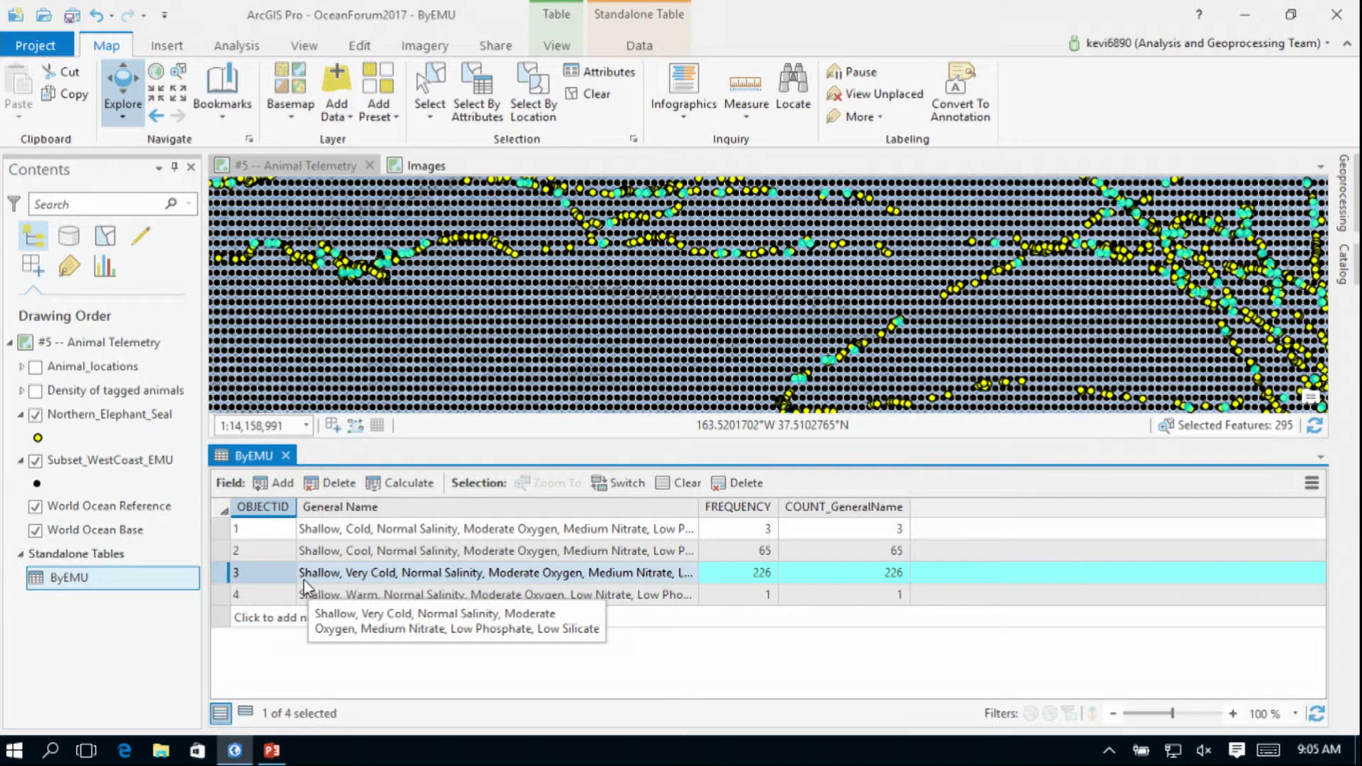
pyautogui.click(286, 457)
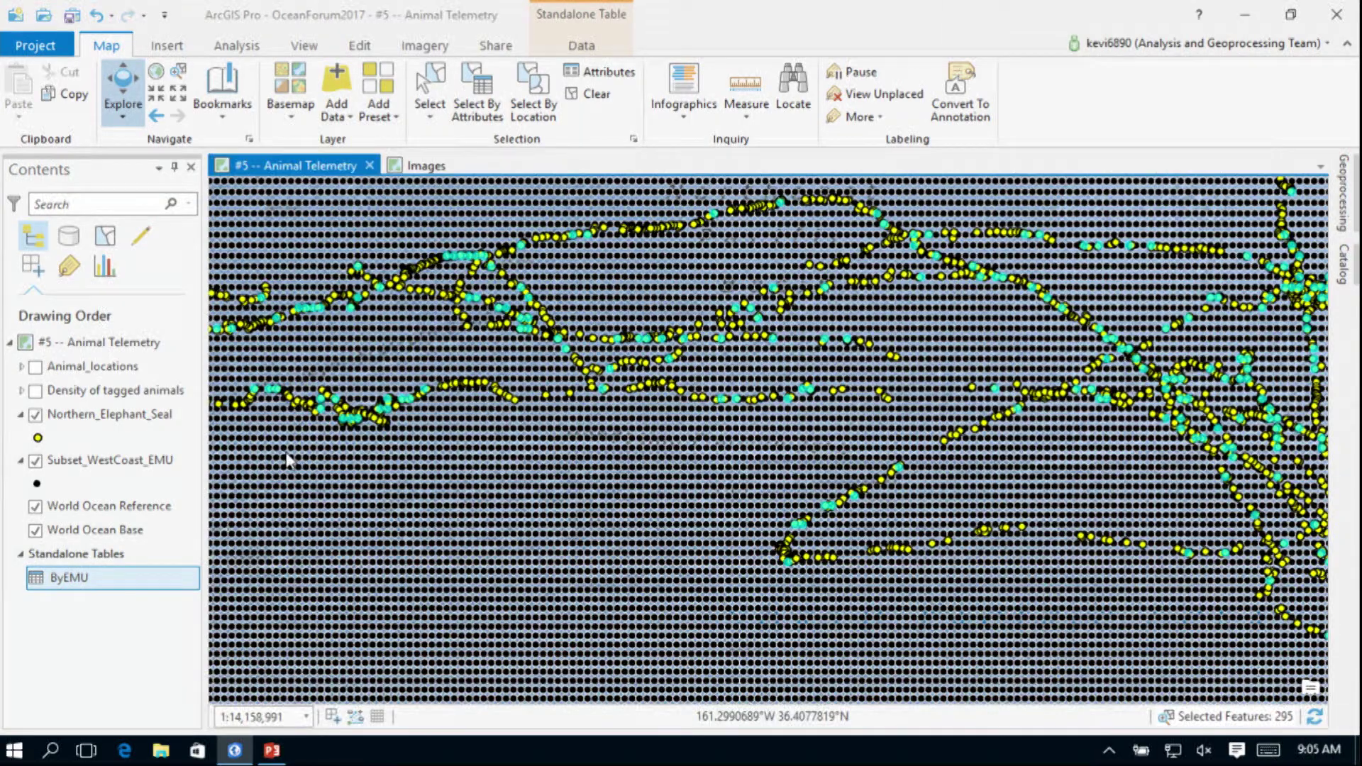
# Step: Zoom in and turn off the Subset_WestCoast_EMU layer, leaving the seal tracks visible
pyautogui.scroll(-2, 631, 434)
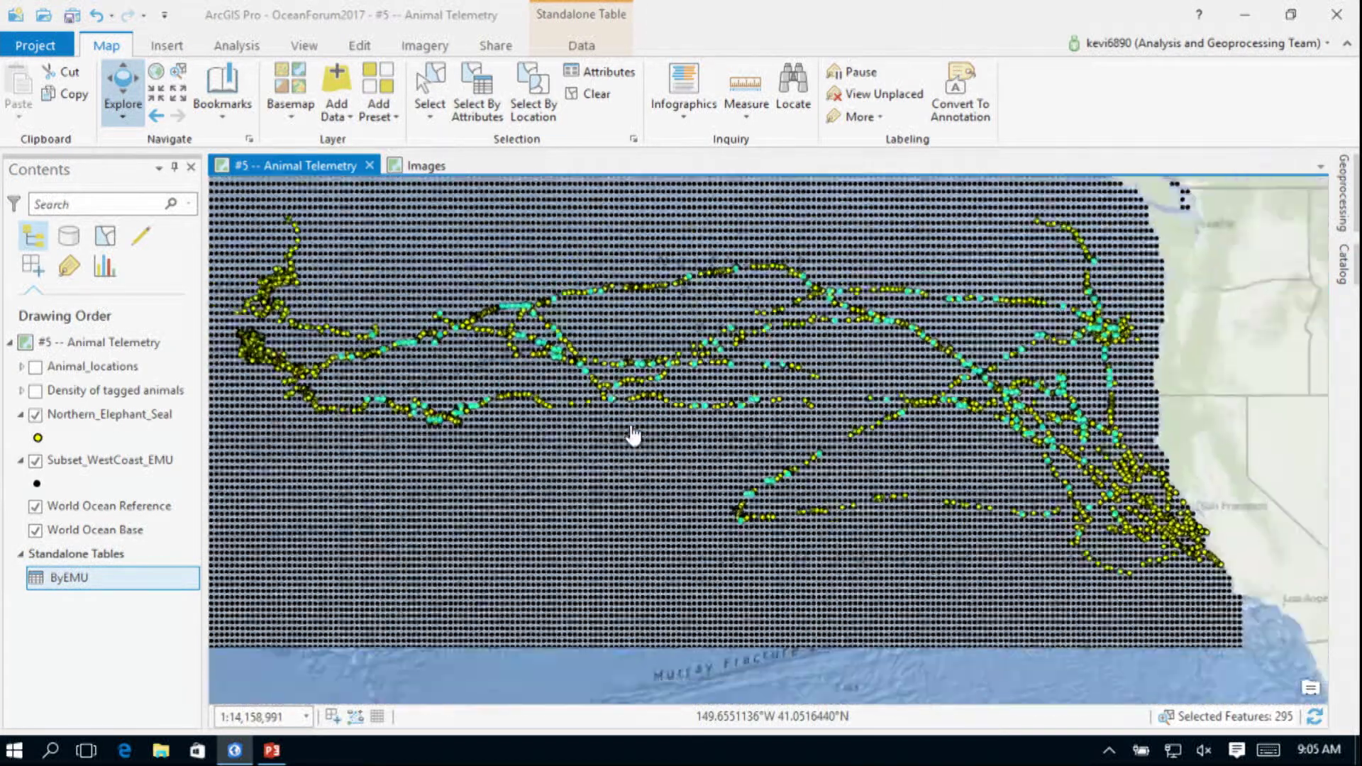
pyautogui.scroll(2, 634, 435)
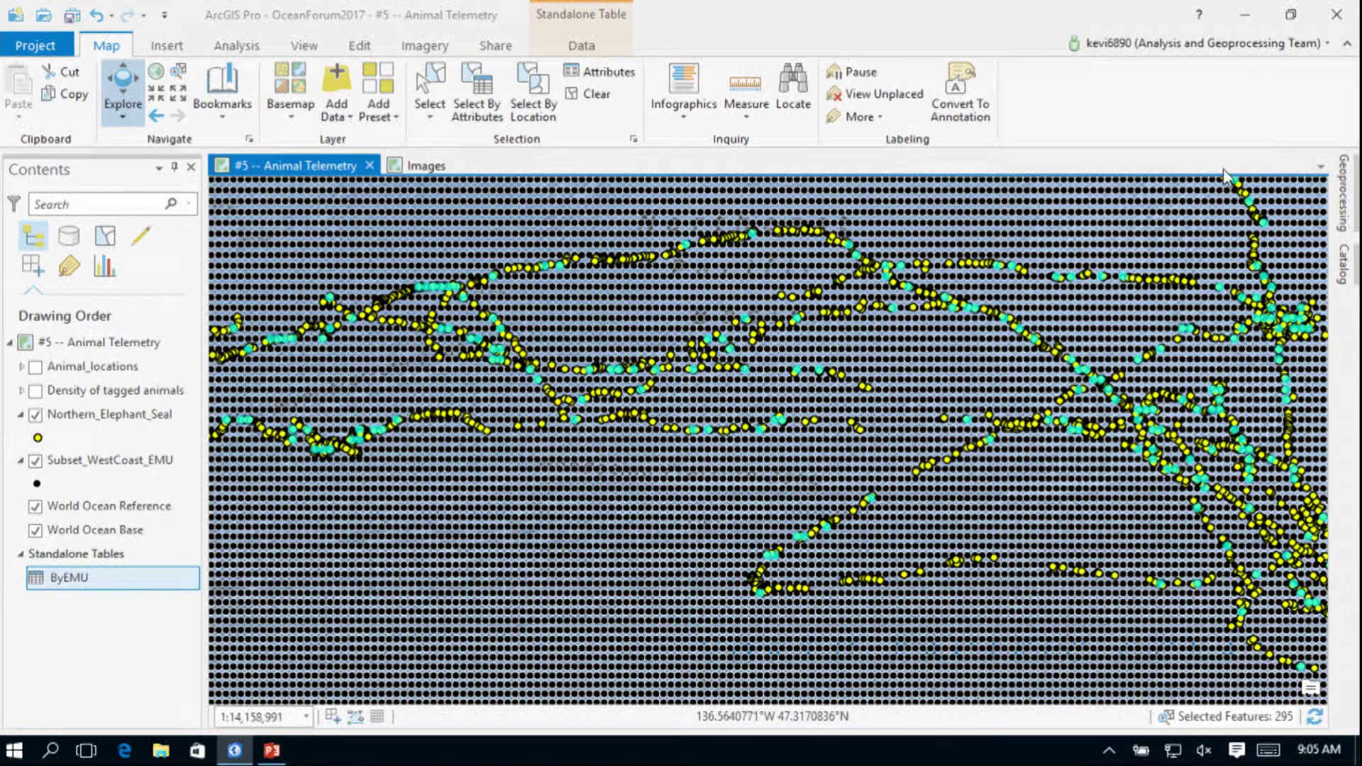
pyautogui.scroll(3, 670, 232)
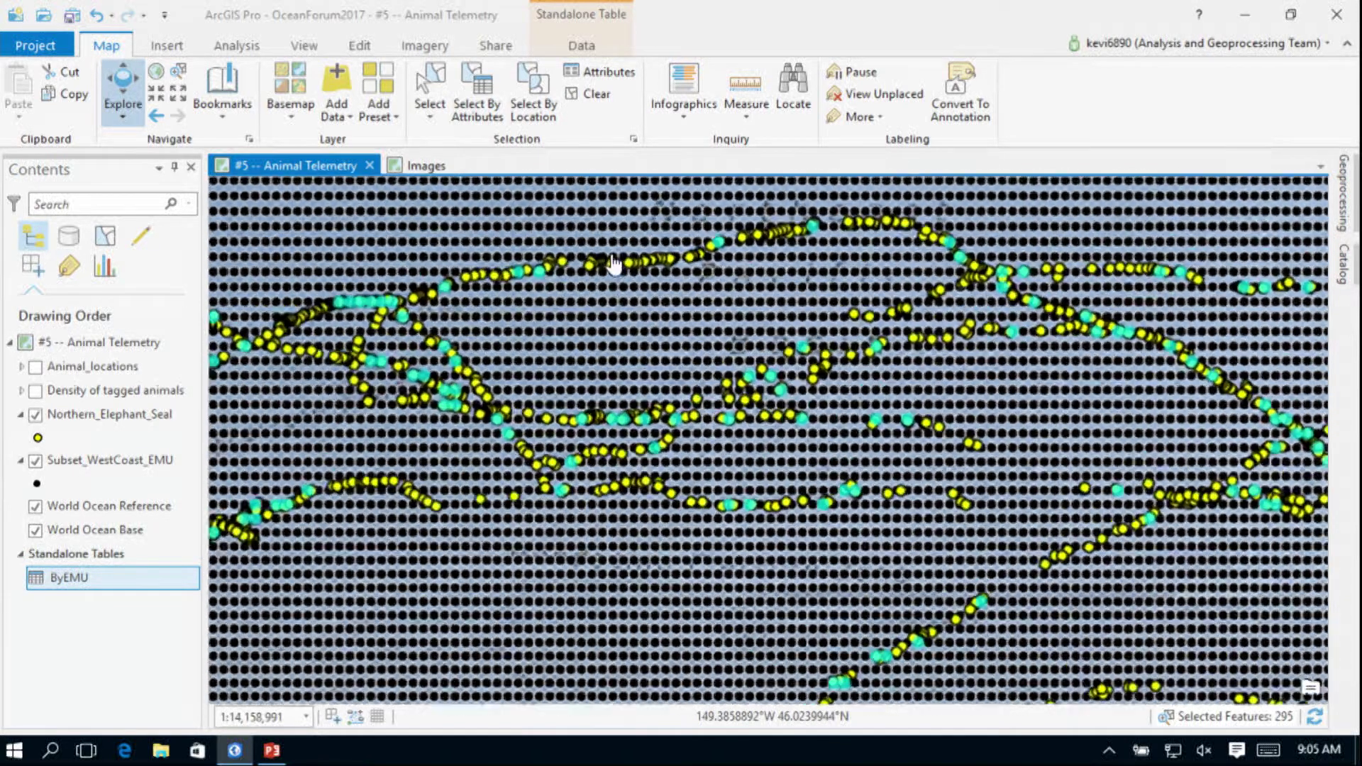
pyautogui.click(51, 460)
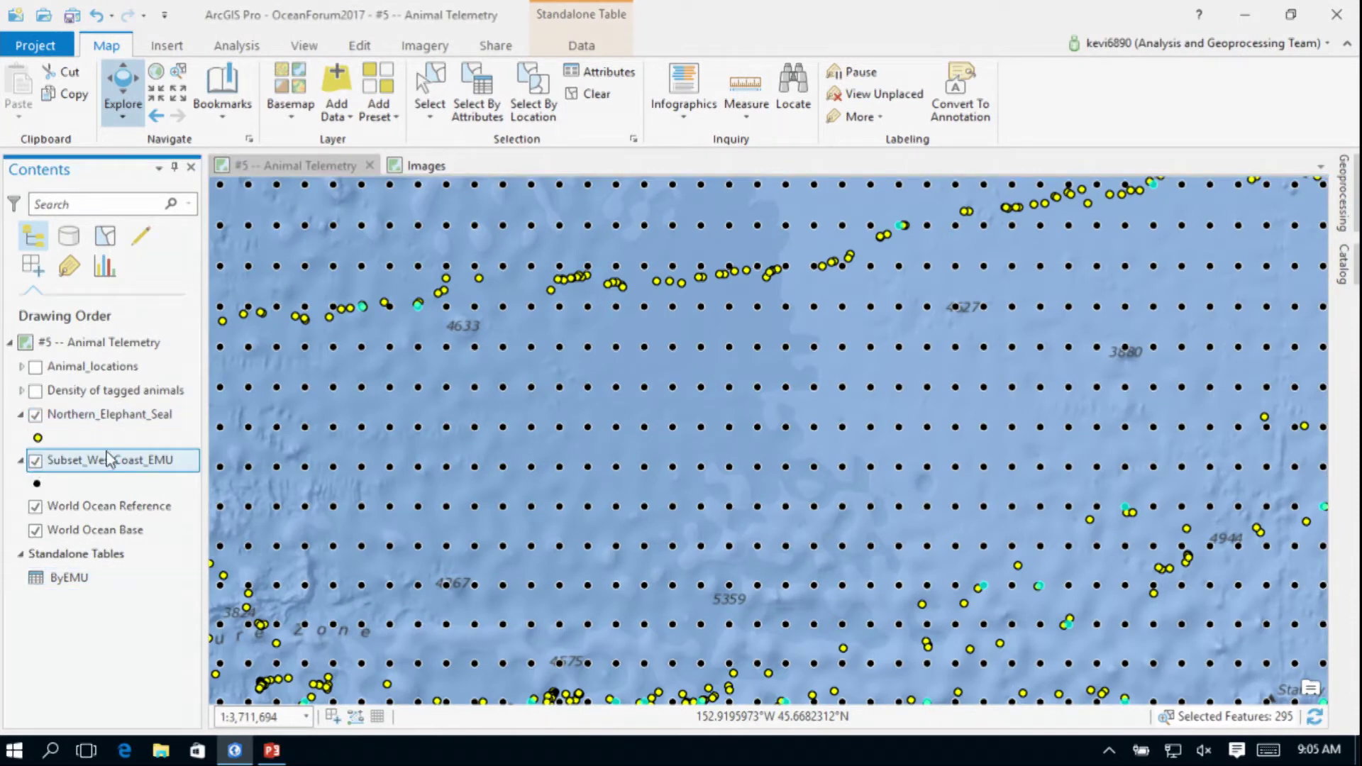
pyautogui.click(35, 459)
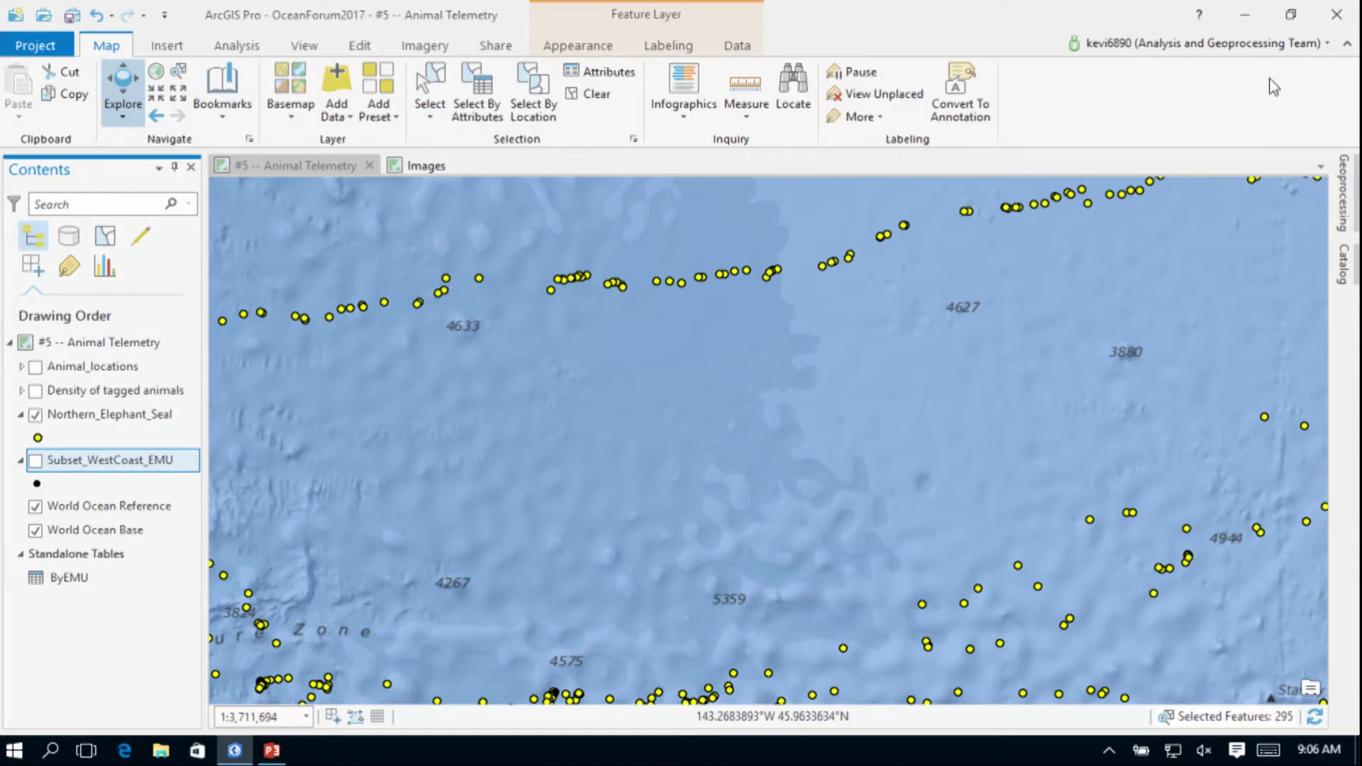
pyautogui.click(1348, 268)
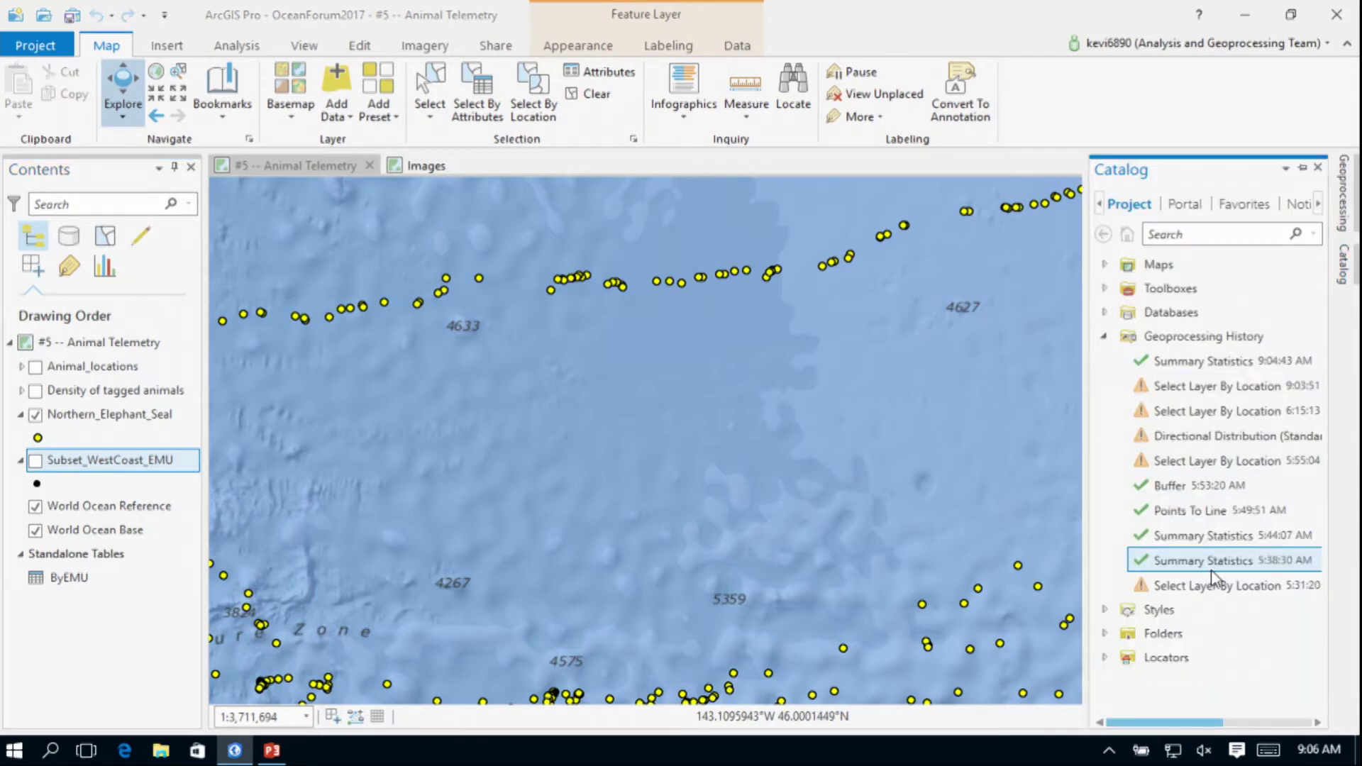
# Step: Convert Northern_Elephant_Seal points into a 'line' track layer with Points To Line, then hide the points
pyautogui.moveTo(1211, 566)
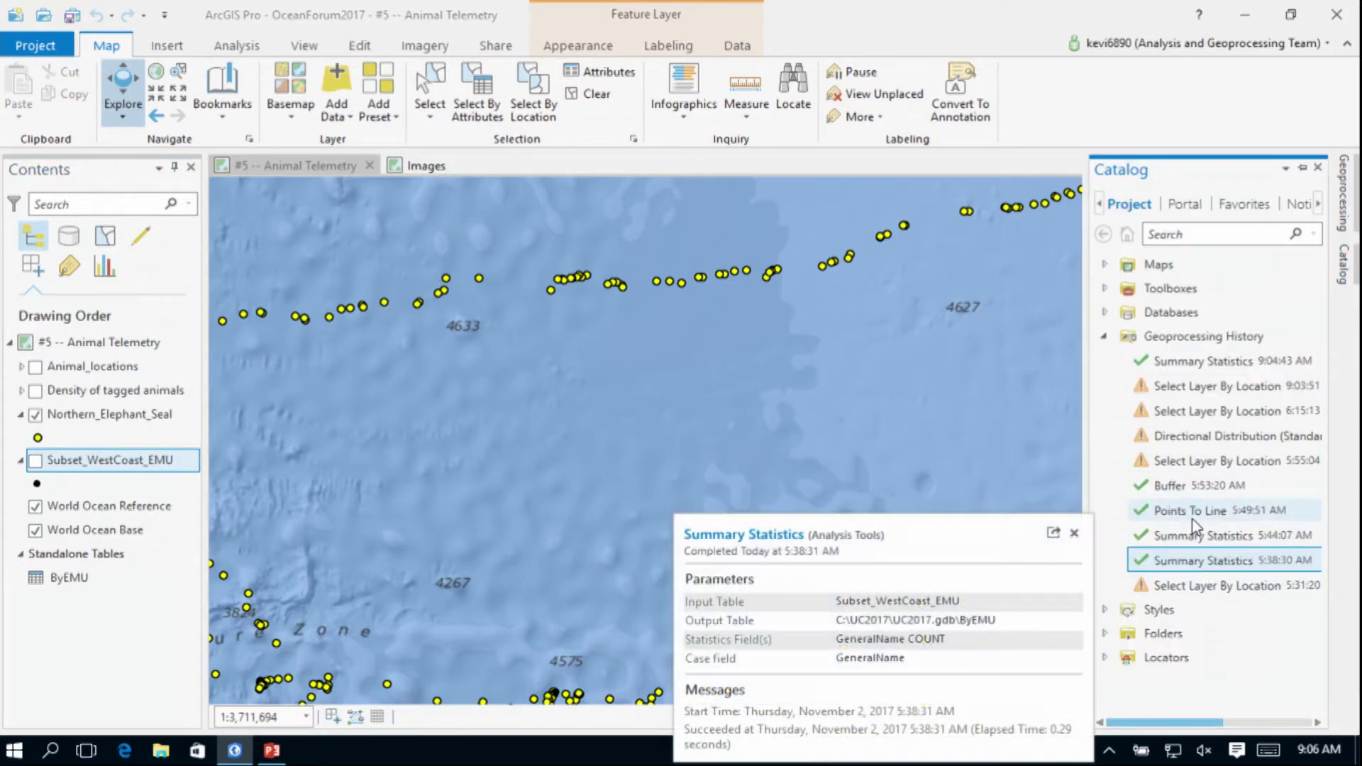
pyautogui.doubleClick(1191, 512)
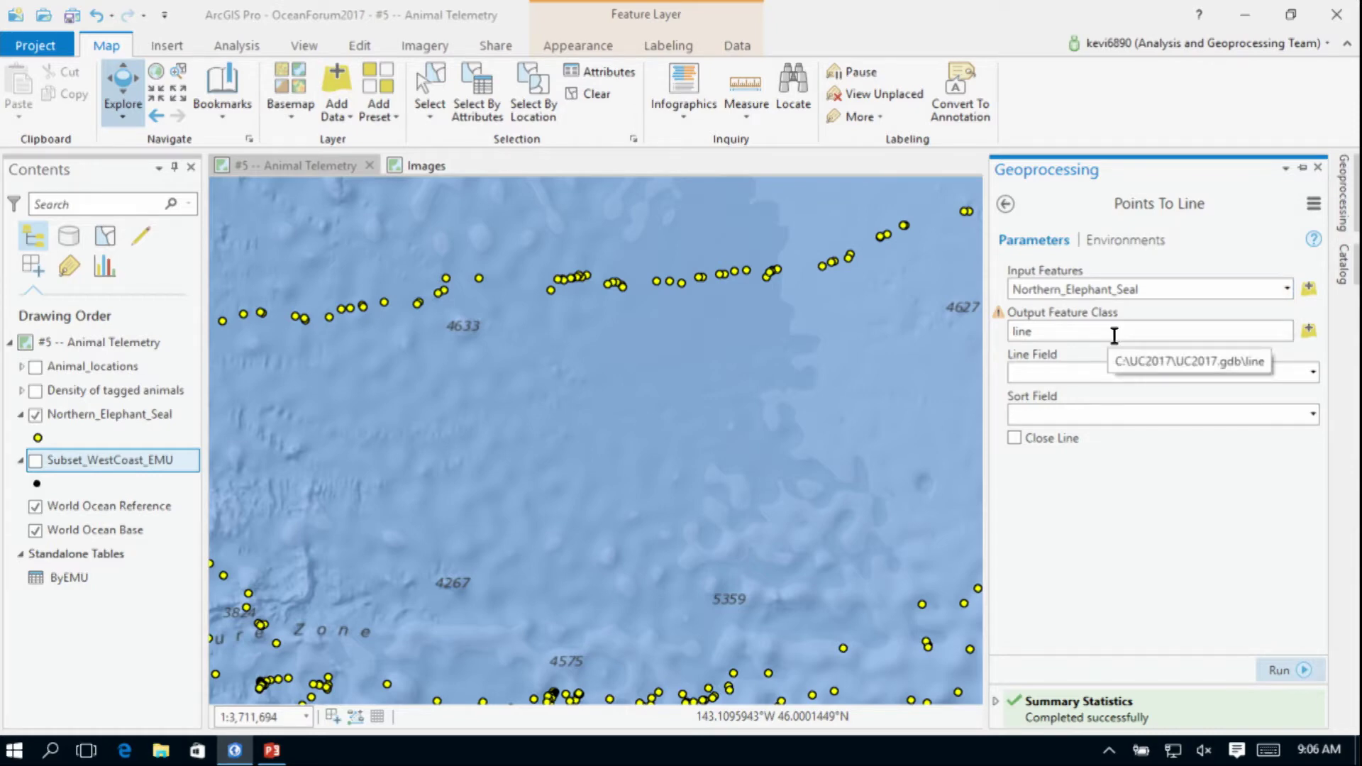
pyautogui.click(1296, 672)
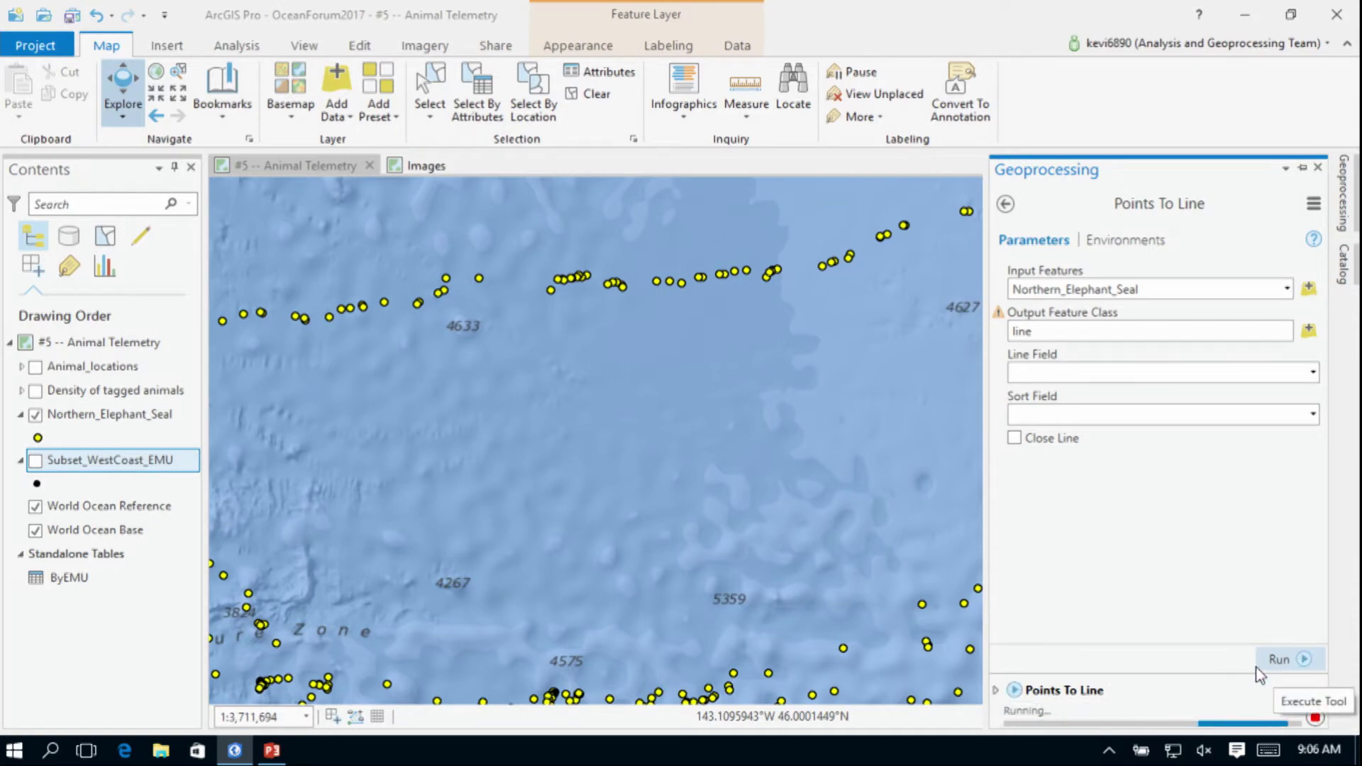
pyautogui.scroll(-5, 386, 334)
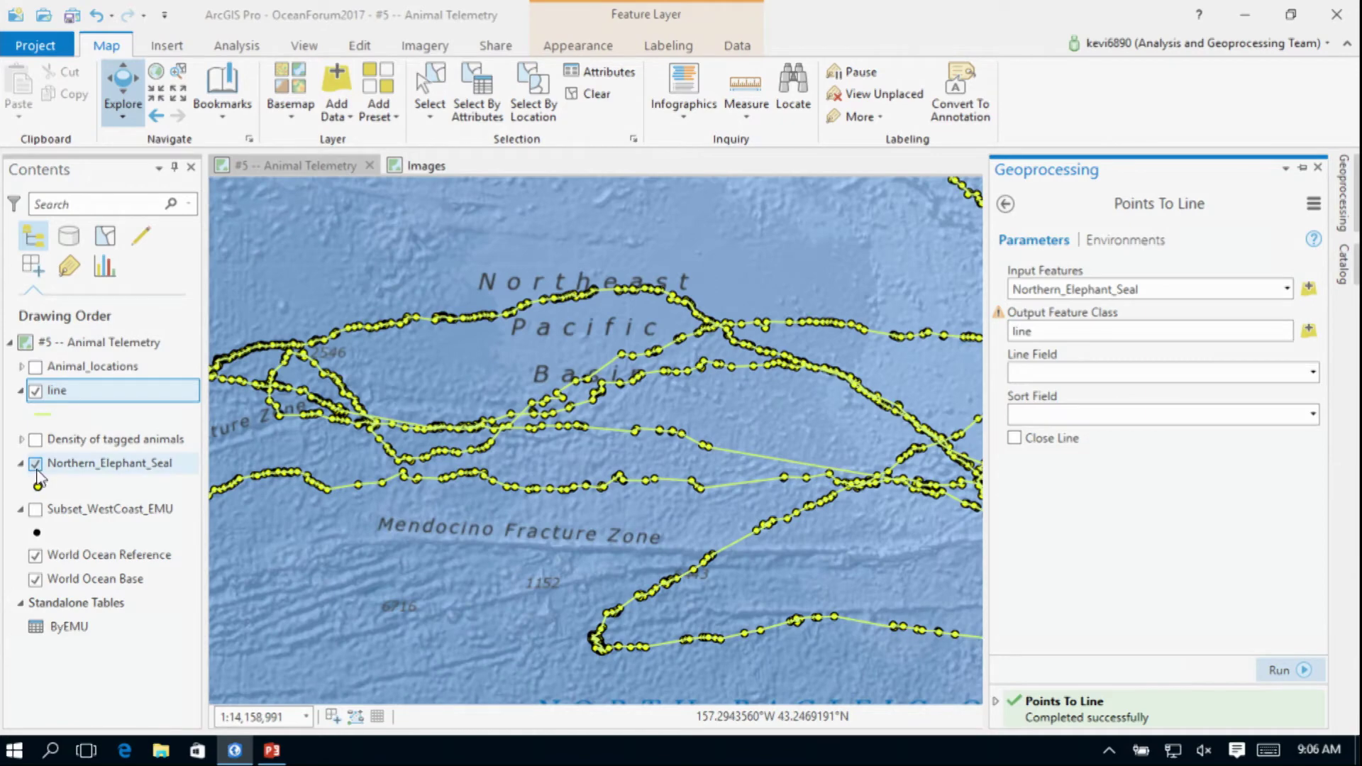
pyautogui.click(35, 463)
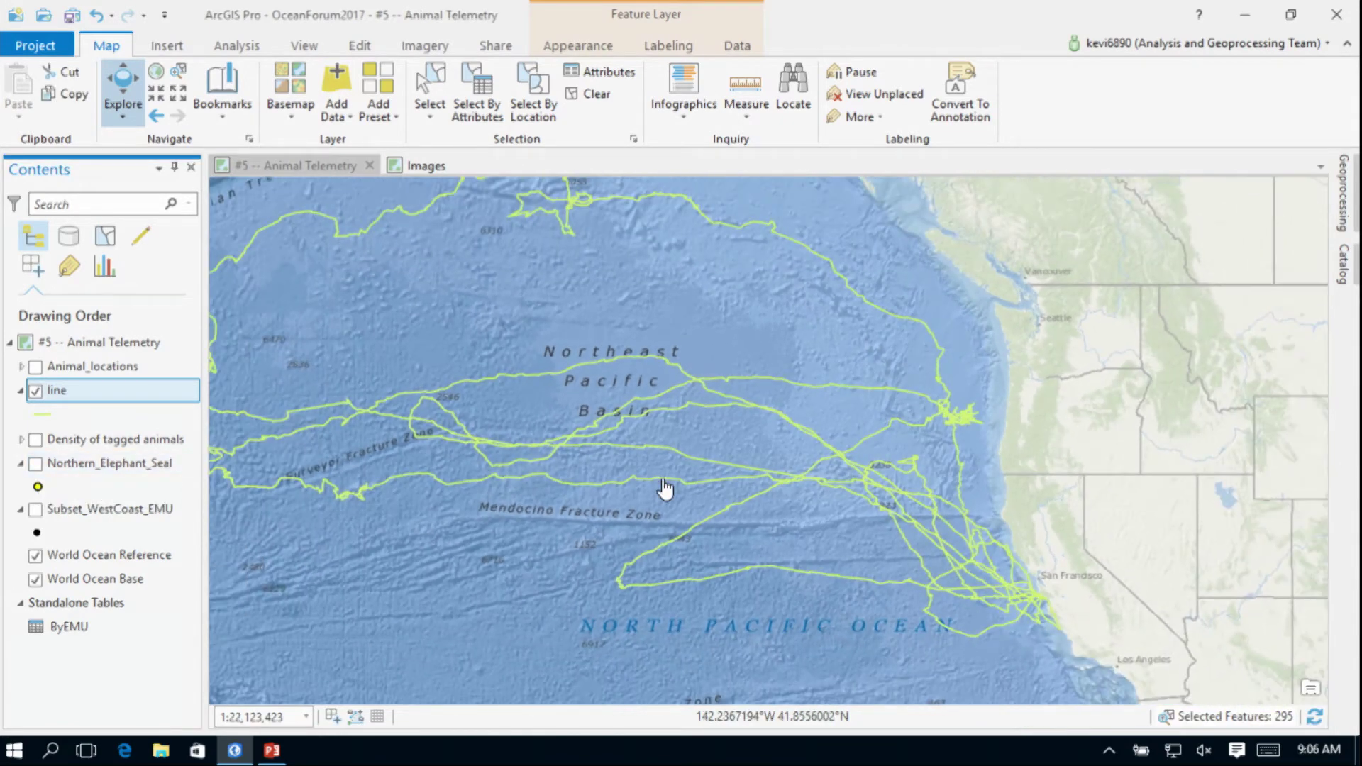
# Step: Zoom out to review the seal track lines across the North Pacific
pyautogui.scroll(-2, 670, 491)
pyautogui.scroll(-2, 667, 494)
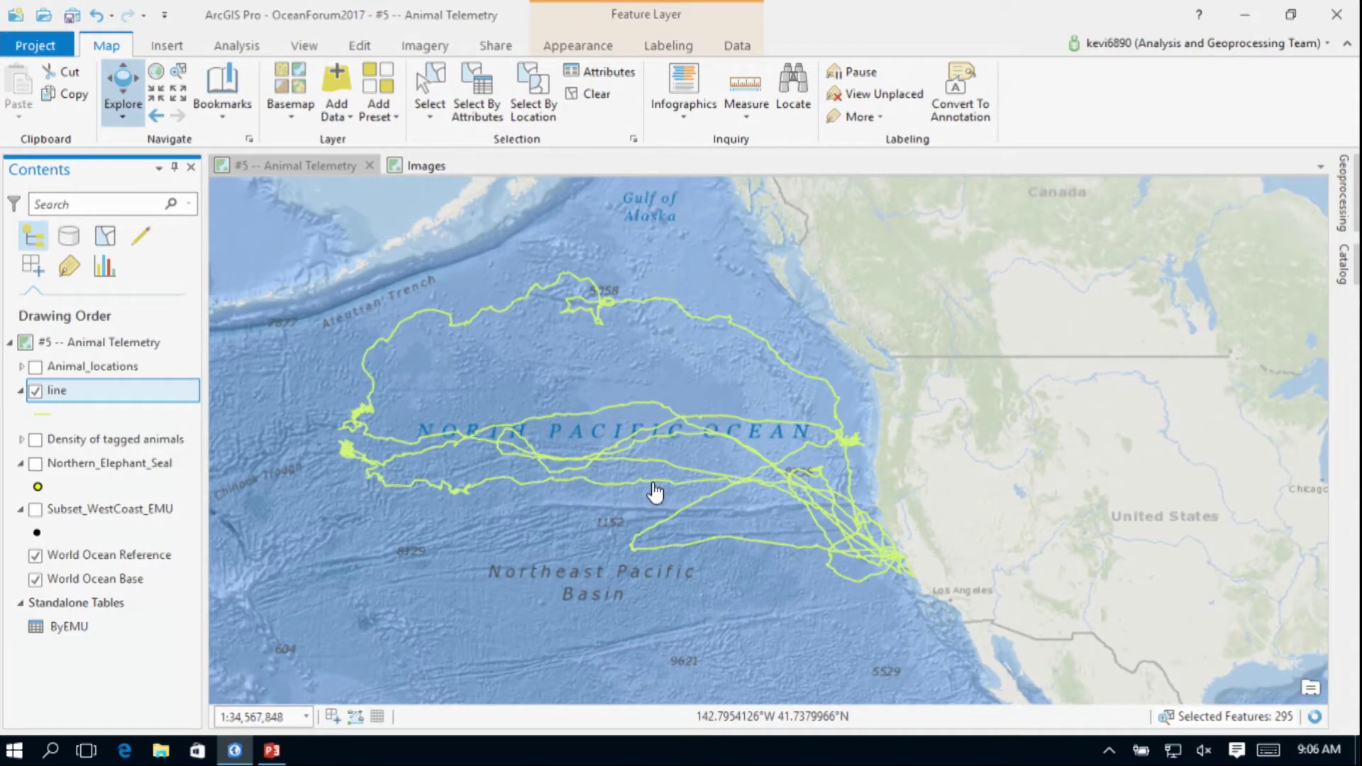
pyautogui.scroll(2, 730, 510)
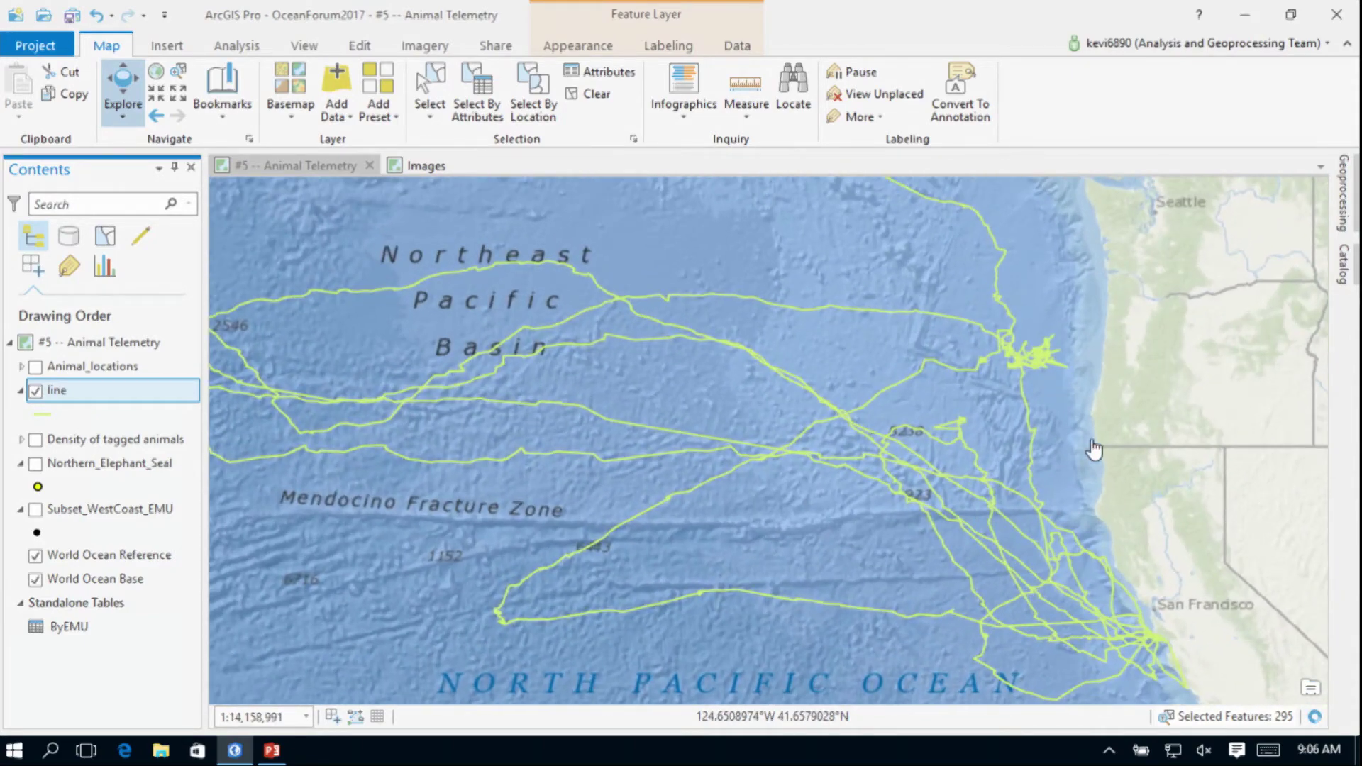
pyautogui.scroll(-1, 988, 334)
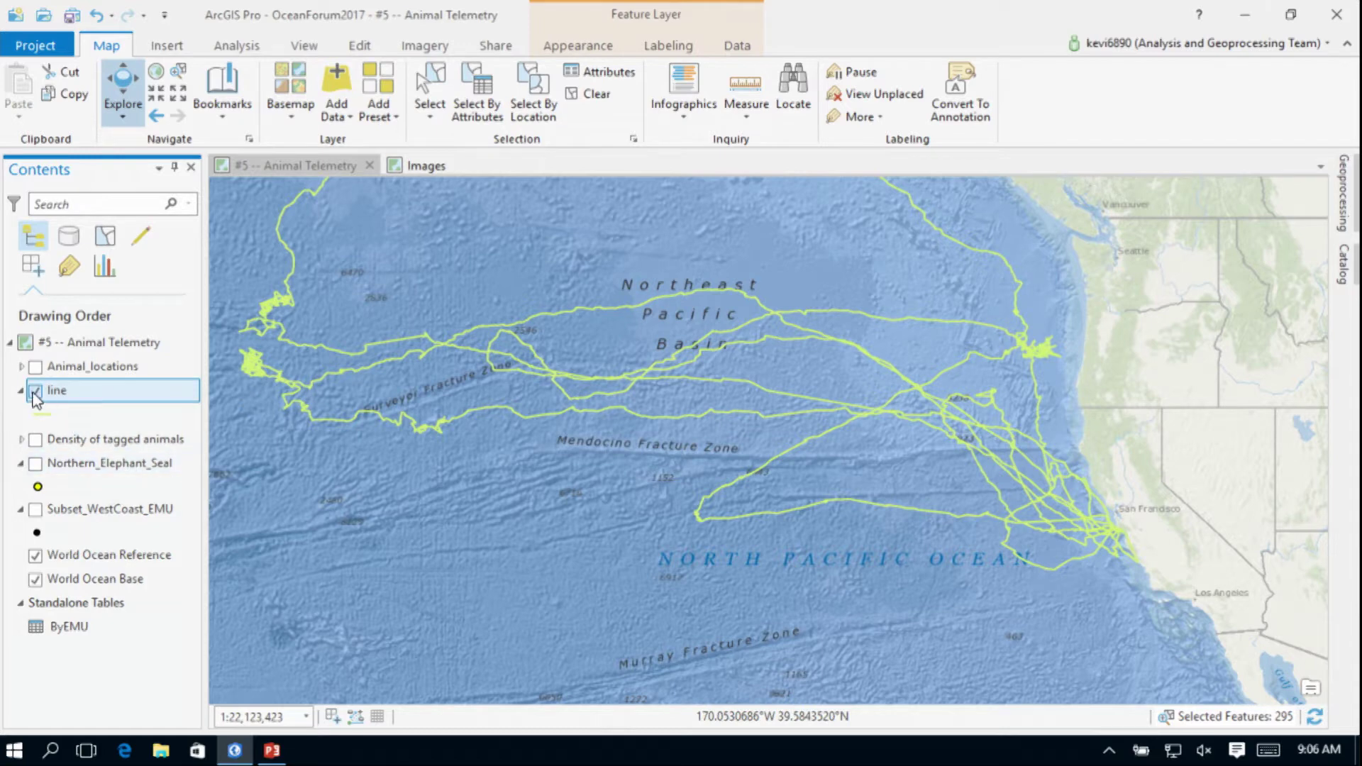
pyautogui.click(1346, 268)
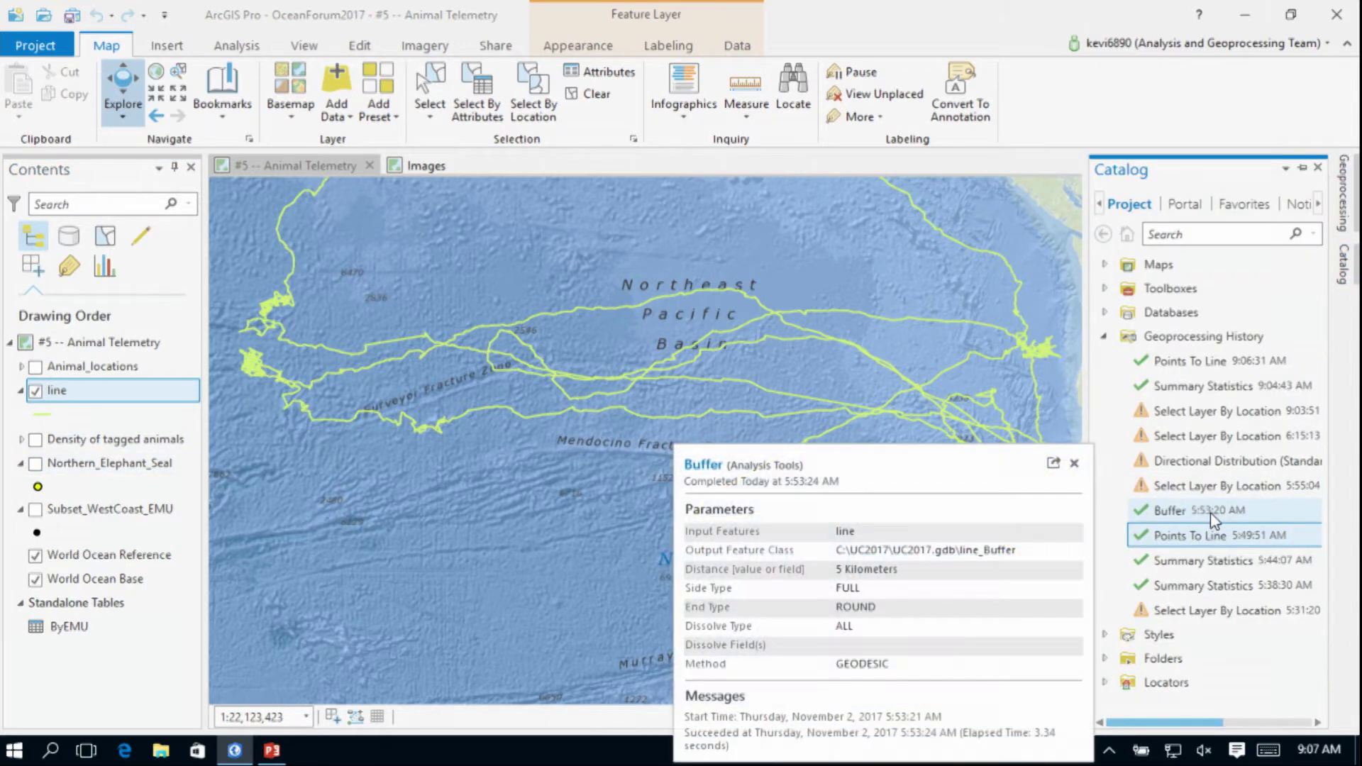
# Step: Buffer the 'line' tracks by 5 Kilometers with dissolve all, then hide the line layer
pyautogui.doubleClick(1210, 513)
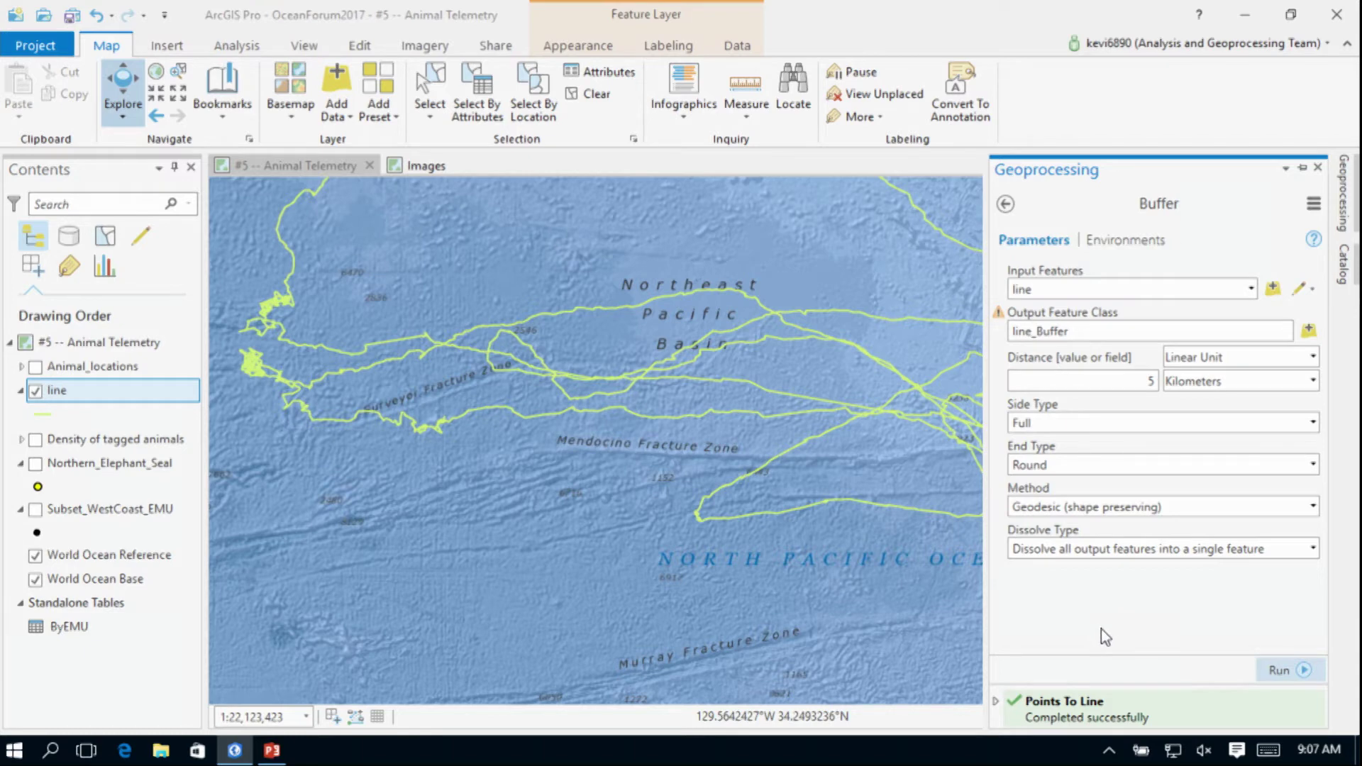
pyautogui.click(1297, 668)
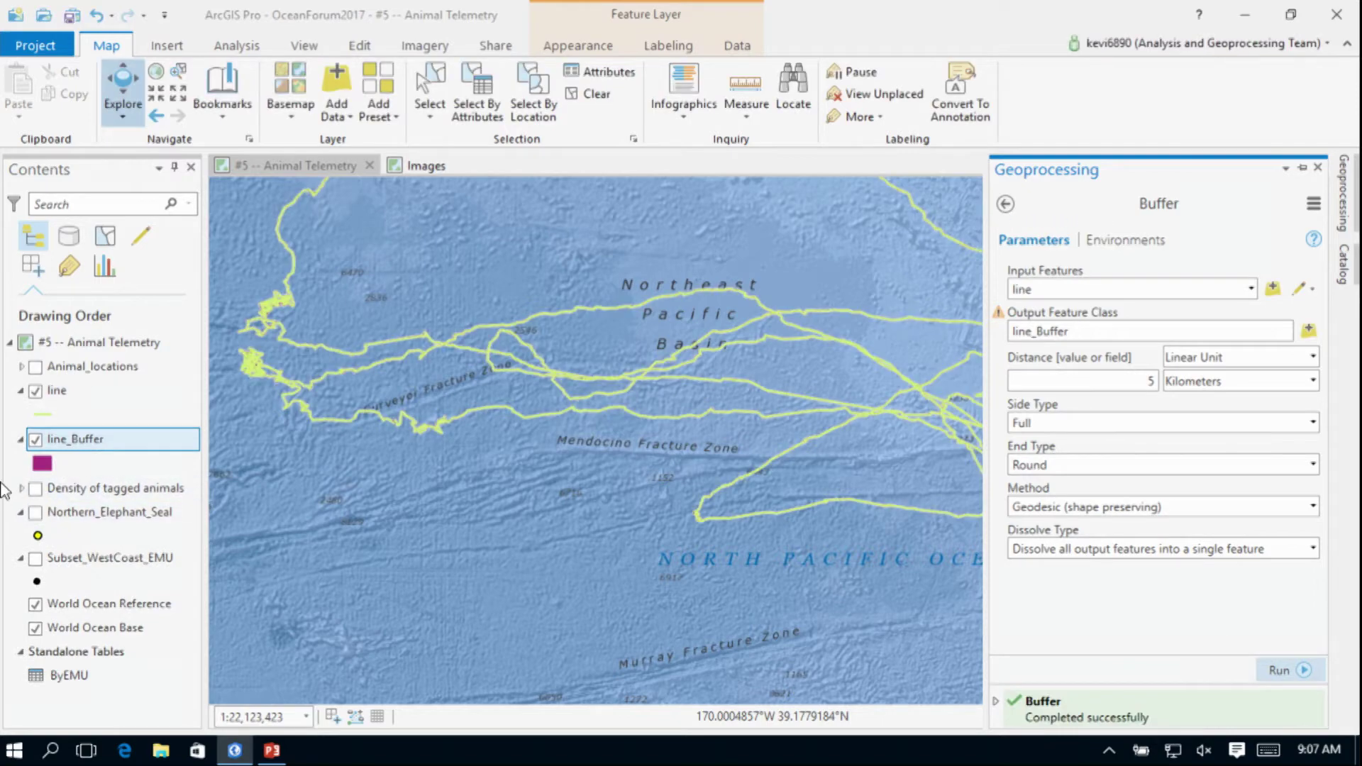
pyautogui.click(35, 390)
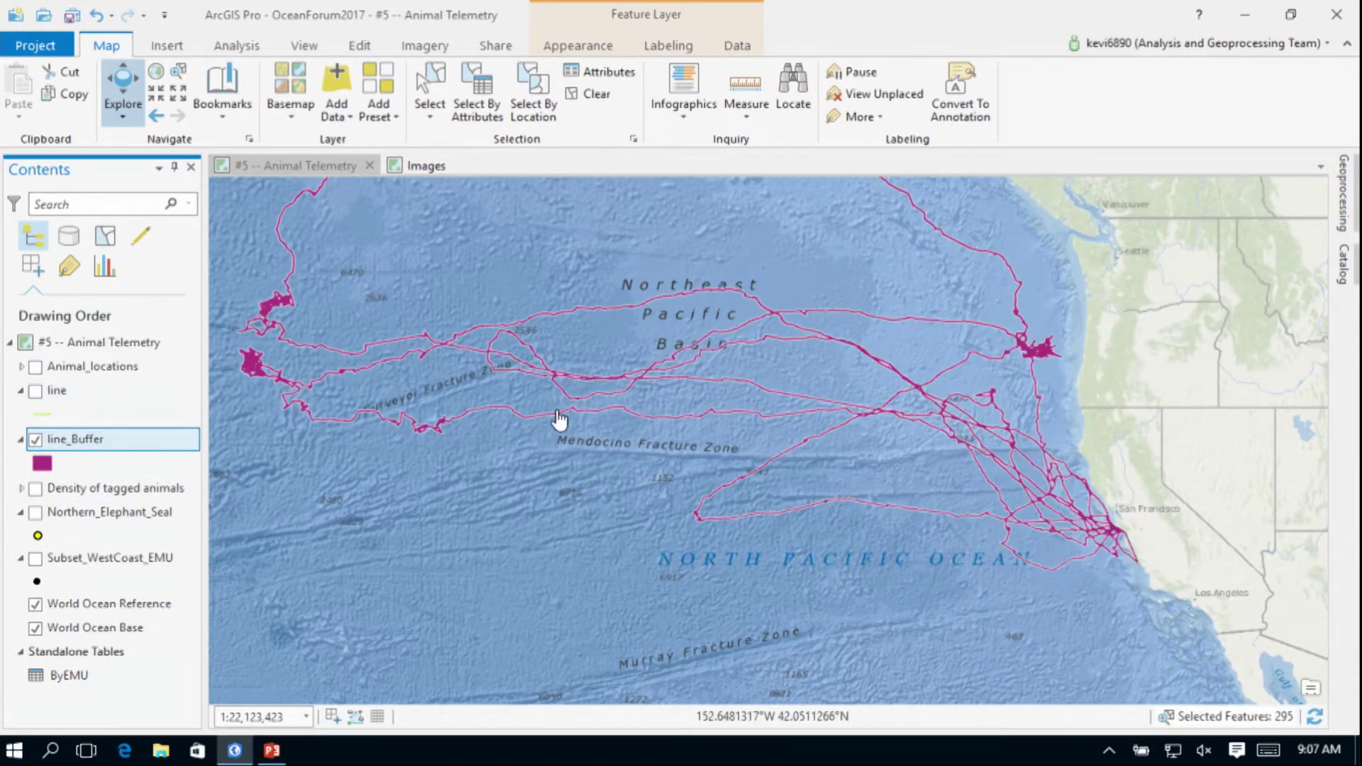
# Step: Show Subset_WestCoast_EMU and move line_Buffer beneath it in Contents
pyautogui.scroll(5, 561, 422)
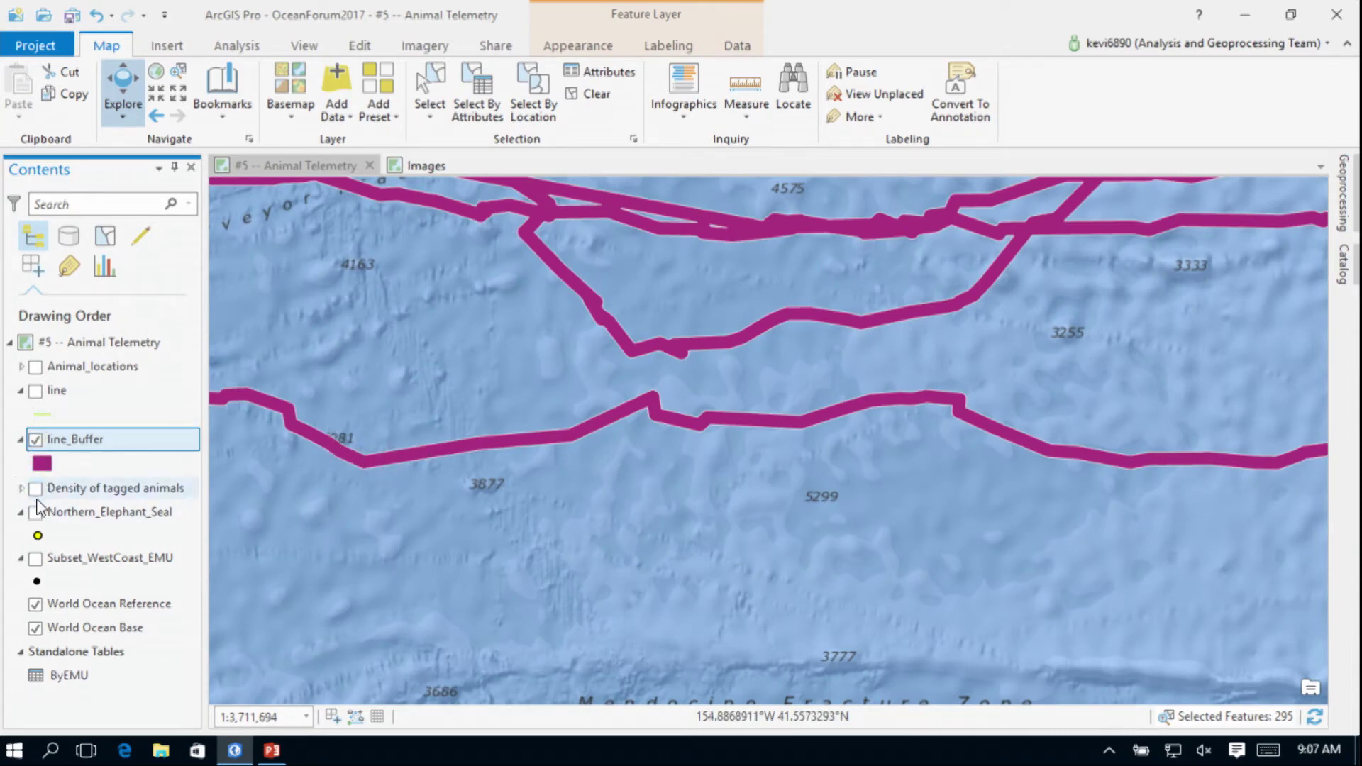
pyautogui.click(36, 560)
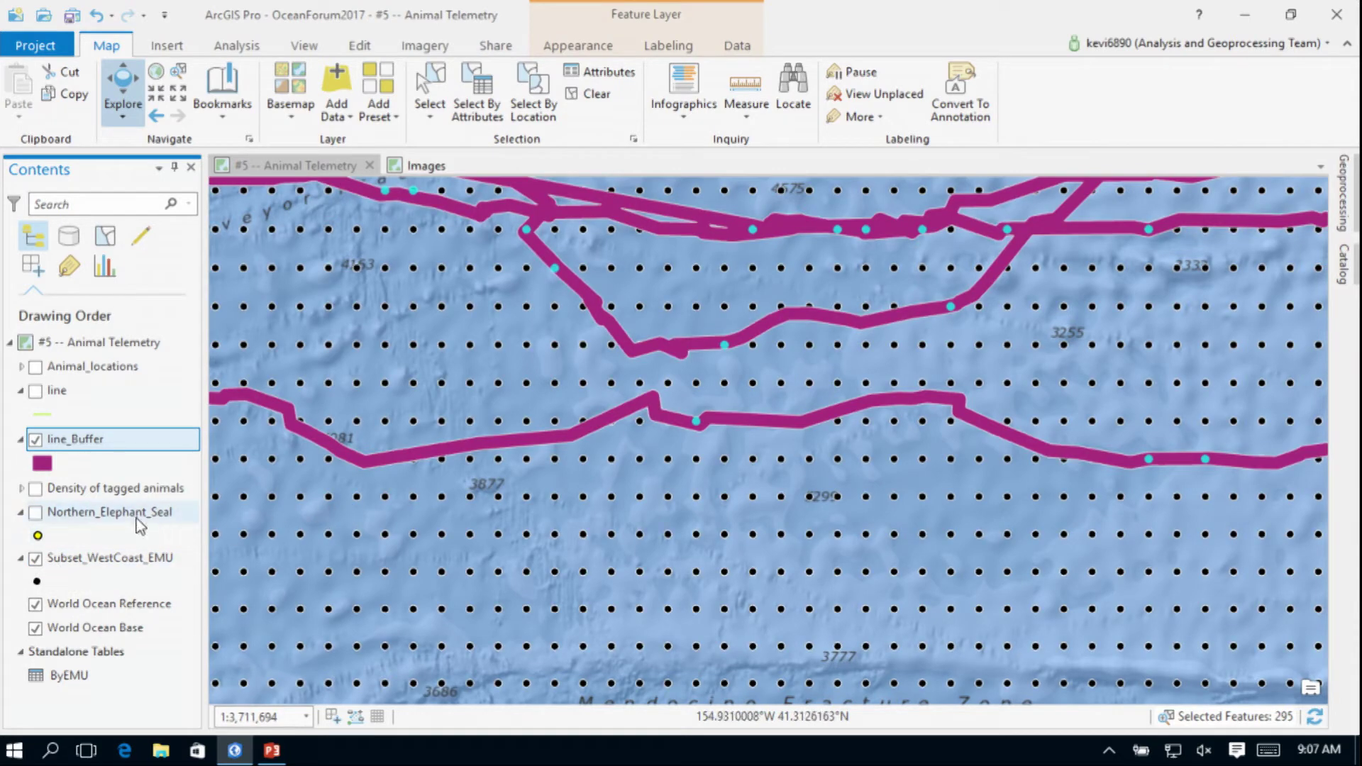
pyautogui.moveTo(105, 444)
pyautogui.mouseDown()
pyautogui.moveTo(93, 460)
pyautogui.moveTo(93, 586)
pyautogui.mouseUp()
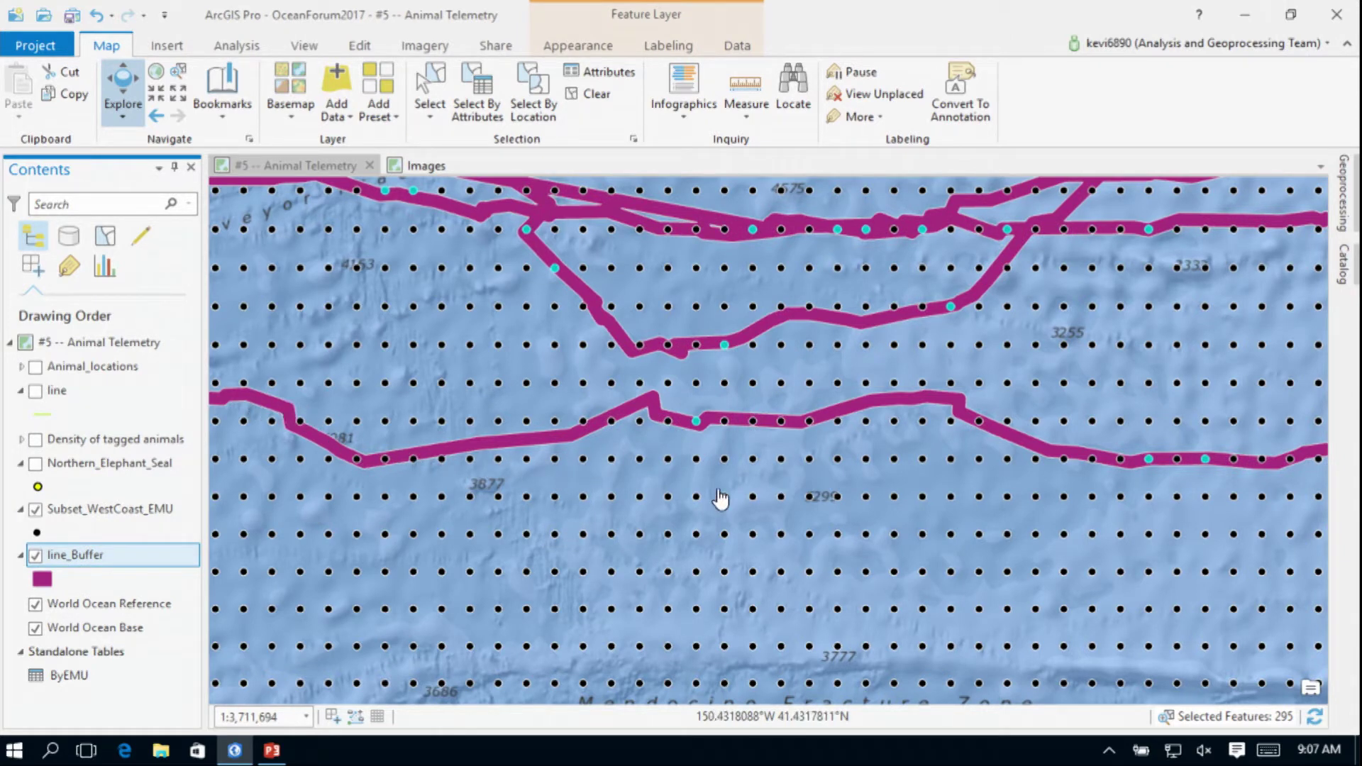
pyautogui.click(1343, 268)
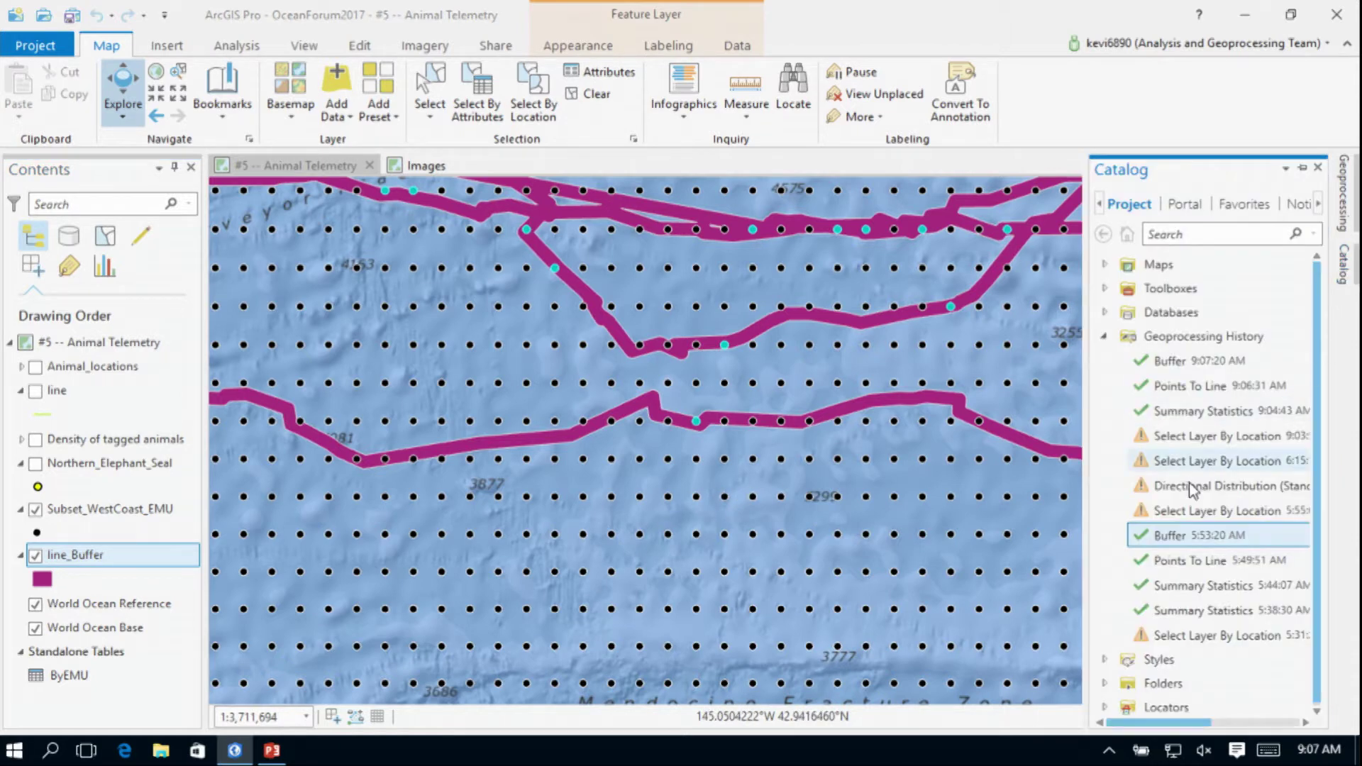
# Step: Rerun Select Layer By Location to select Subset_WestCoast_EMU points intersecting line_Buffer as a new selection
pyautogui.doubleClick(1206, 514)
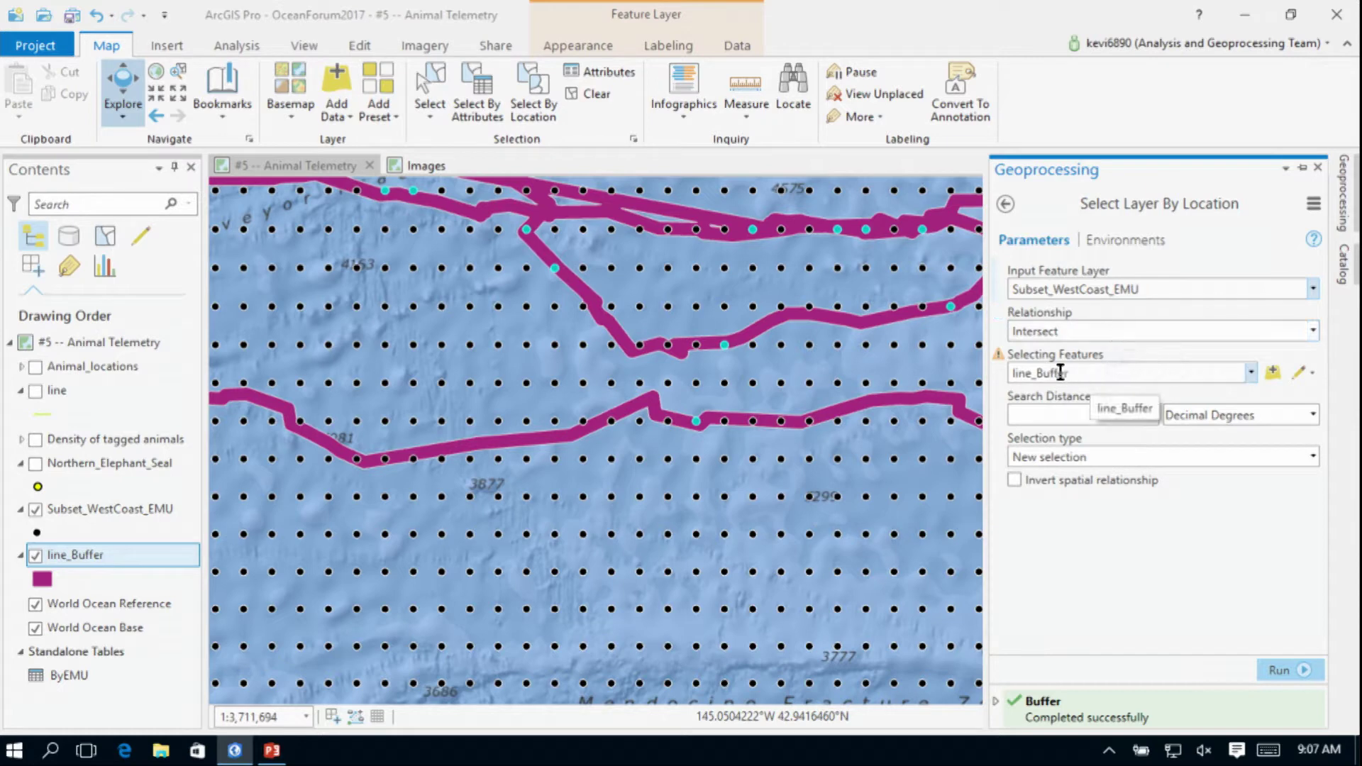
pyautogui.click(1298, 670)
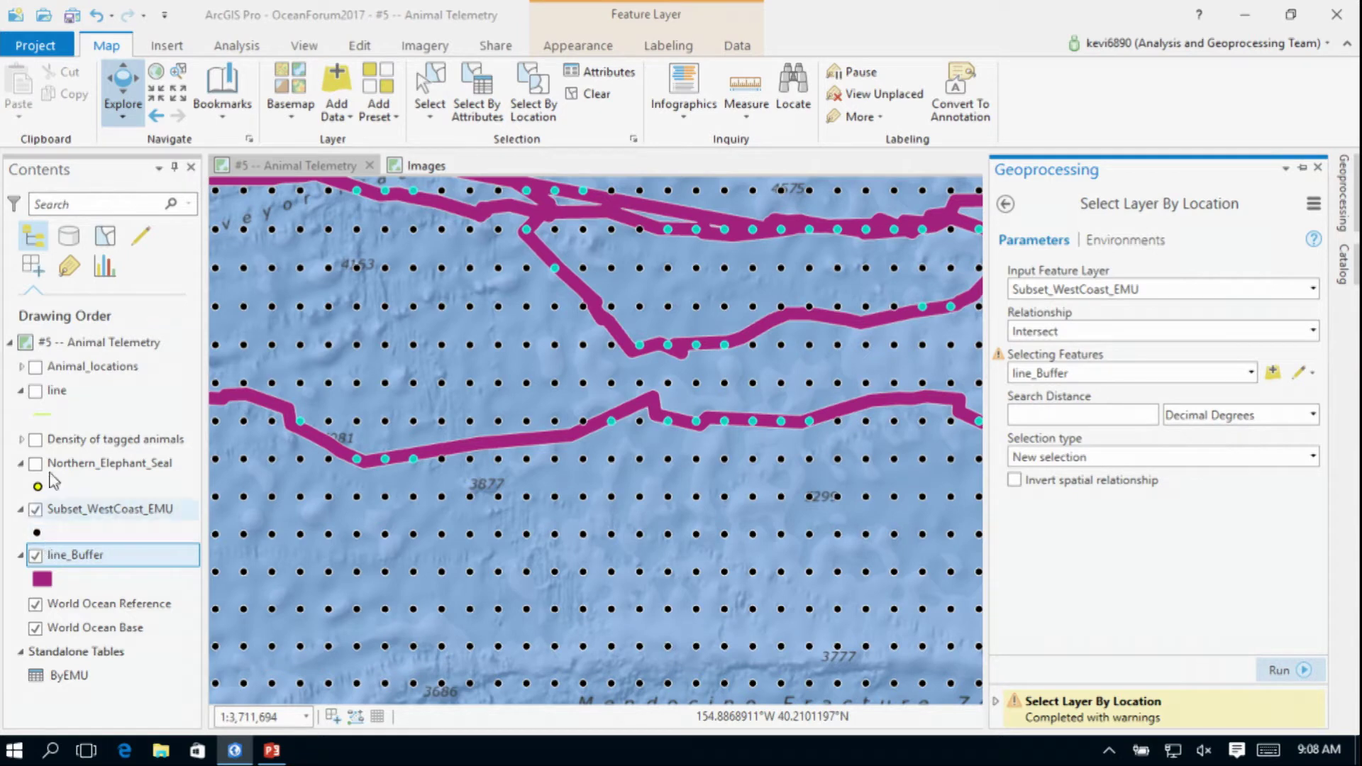
# Step: Create a histogram of temp for Subset_WestCoast_EMU, showing mean 12.13 and median 11.88
pyautogui.rightClick(74, 520)
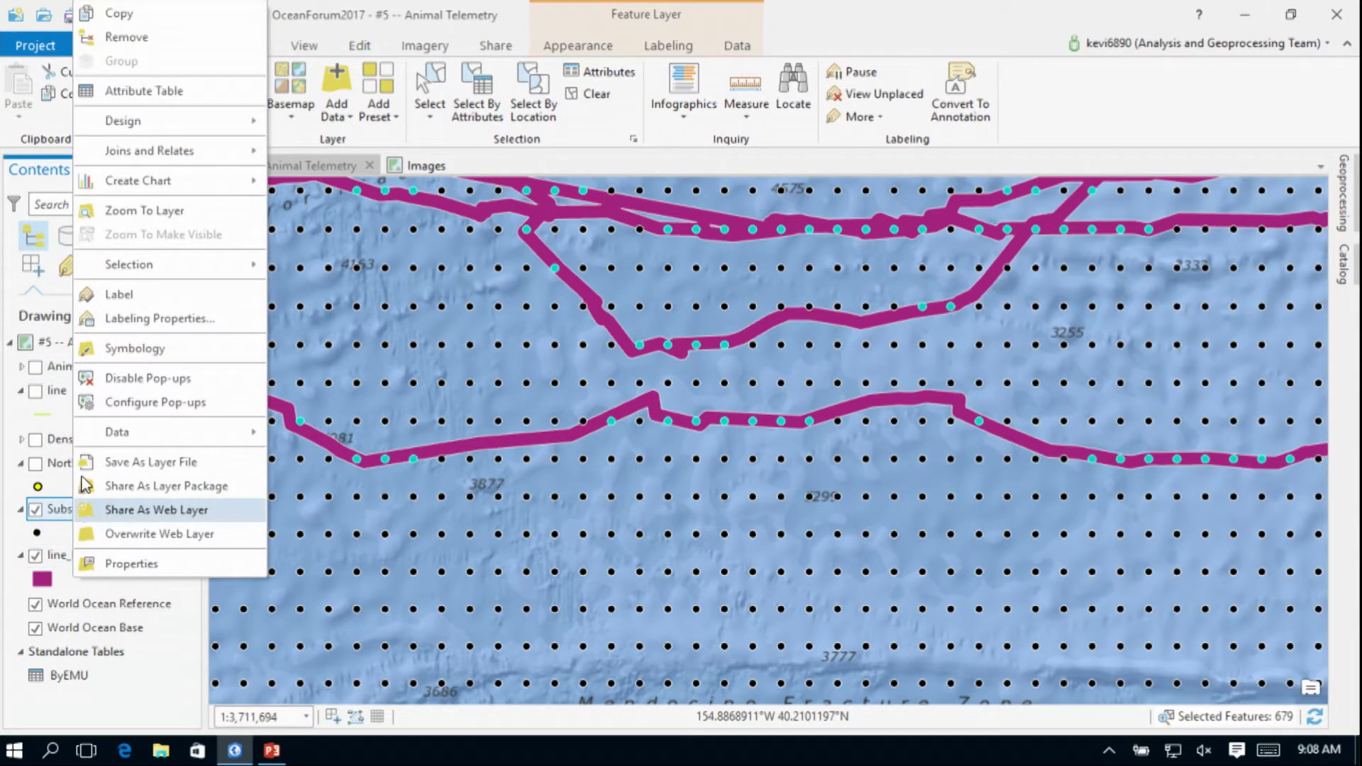
pyautogui.moveTo(163, 182)
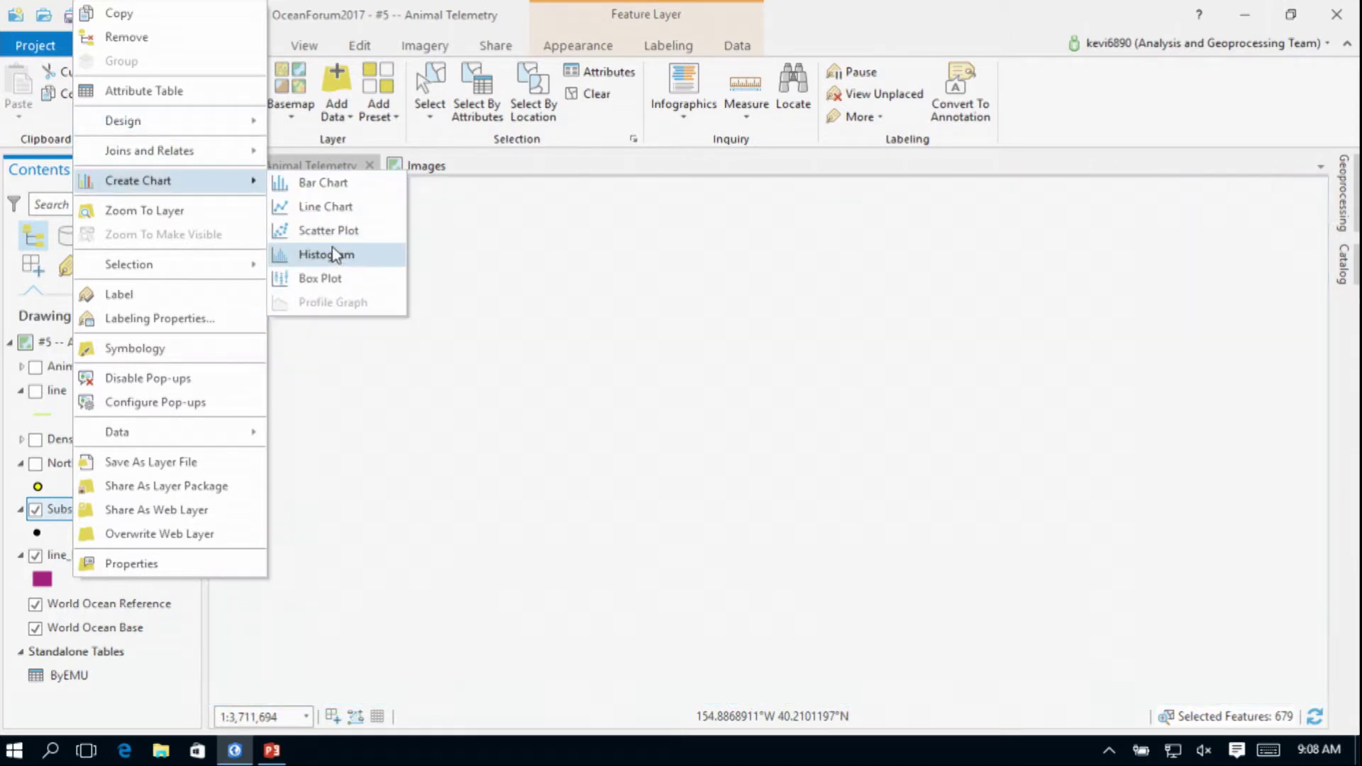
pyautogui.click(332, 254)
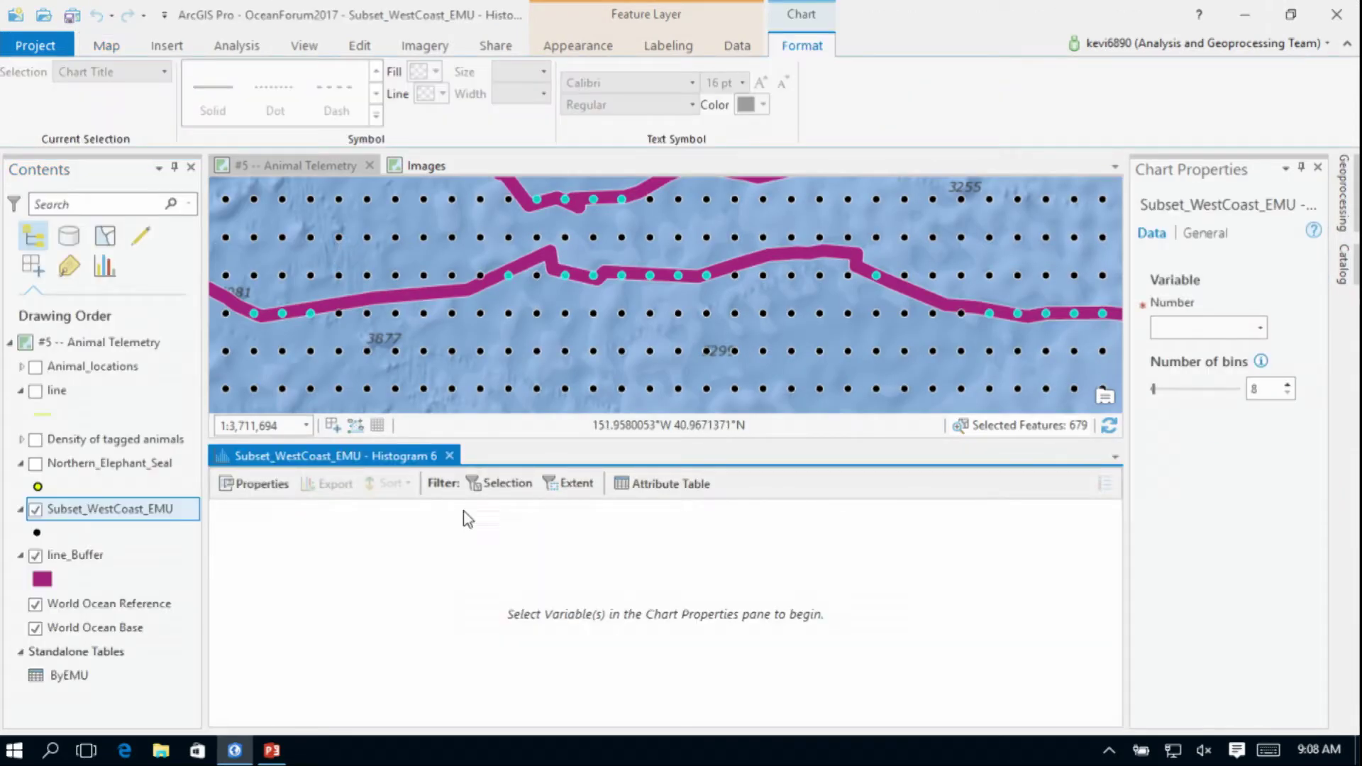
pyautogui.click(1259, 328)
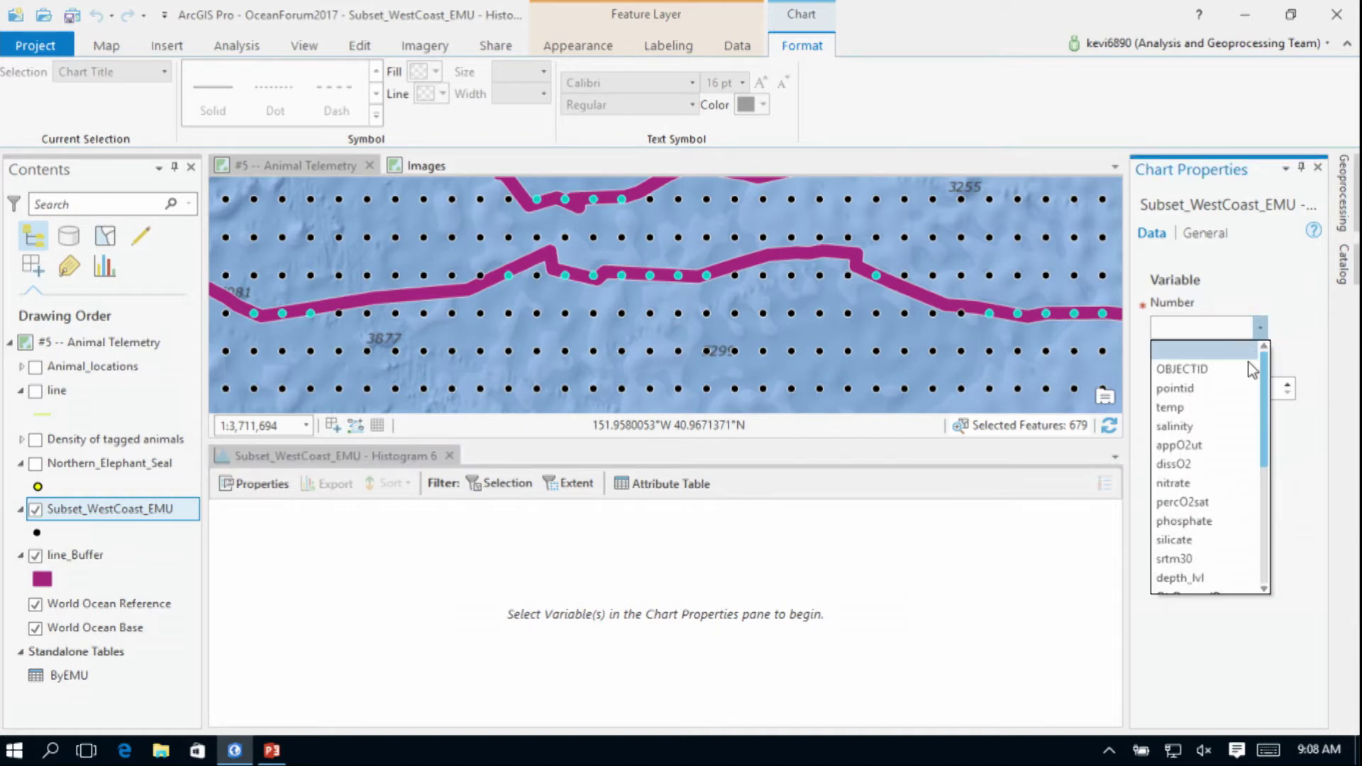
pyautogui.click(1210, 410)
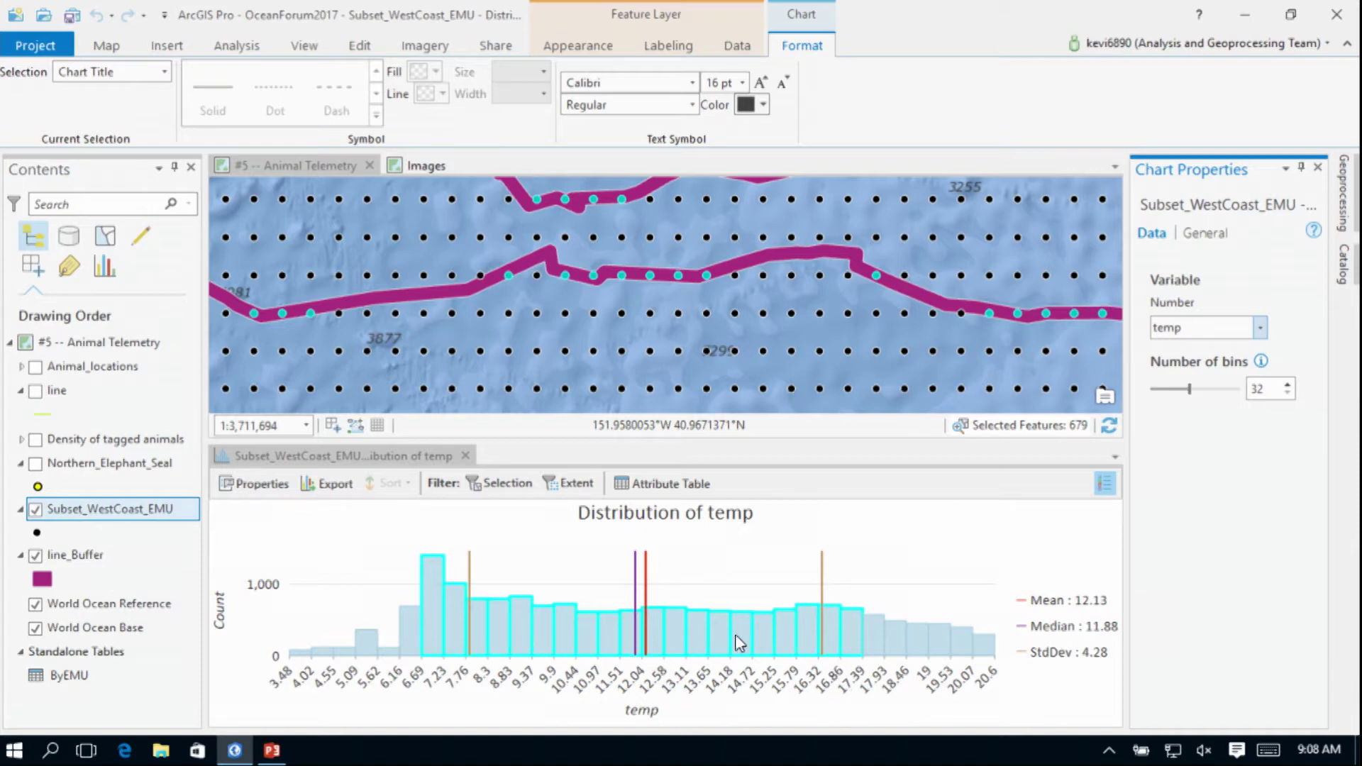
pyautogui.moveTo(590, 656)
pyautogui.moveTo(461, 653)
pyautogui.moveTo(317, 659)
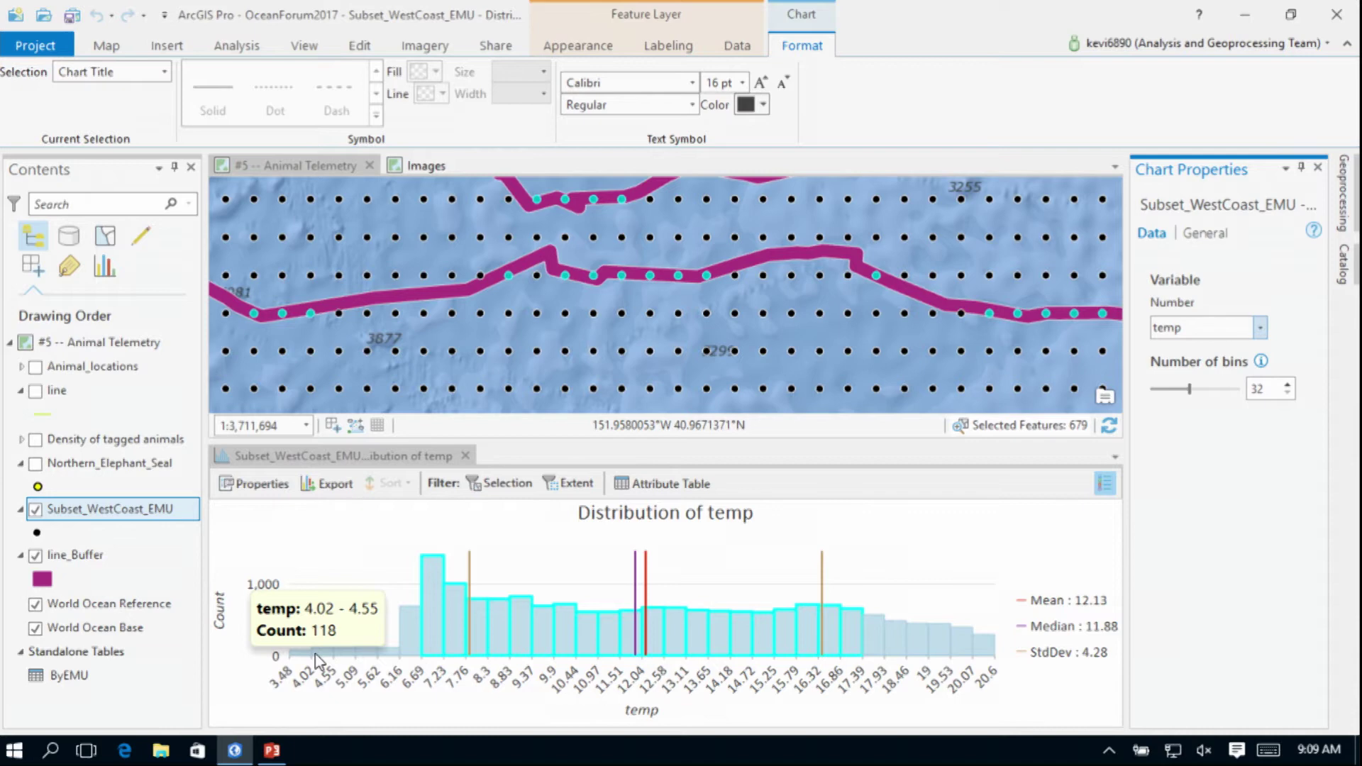
# Step: Switch the histogram variable to salinity (mean 33.06), then close the chart
pyautogui.click(1261, 327)
pyautogui.click(1227, 368)
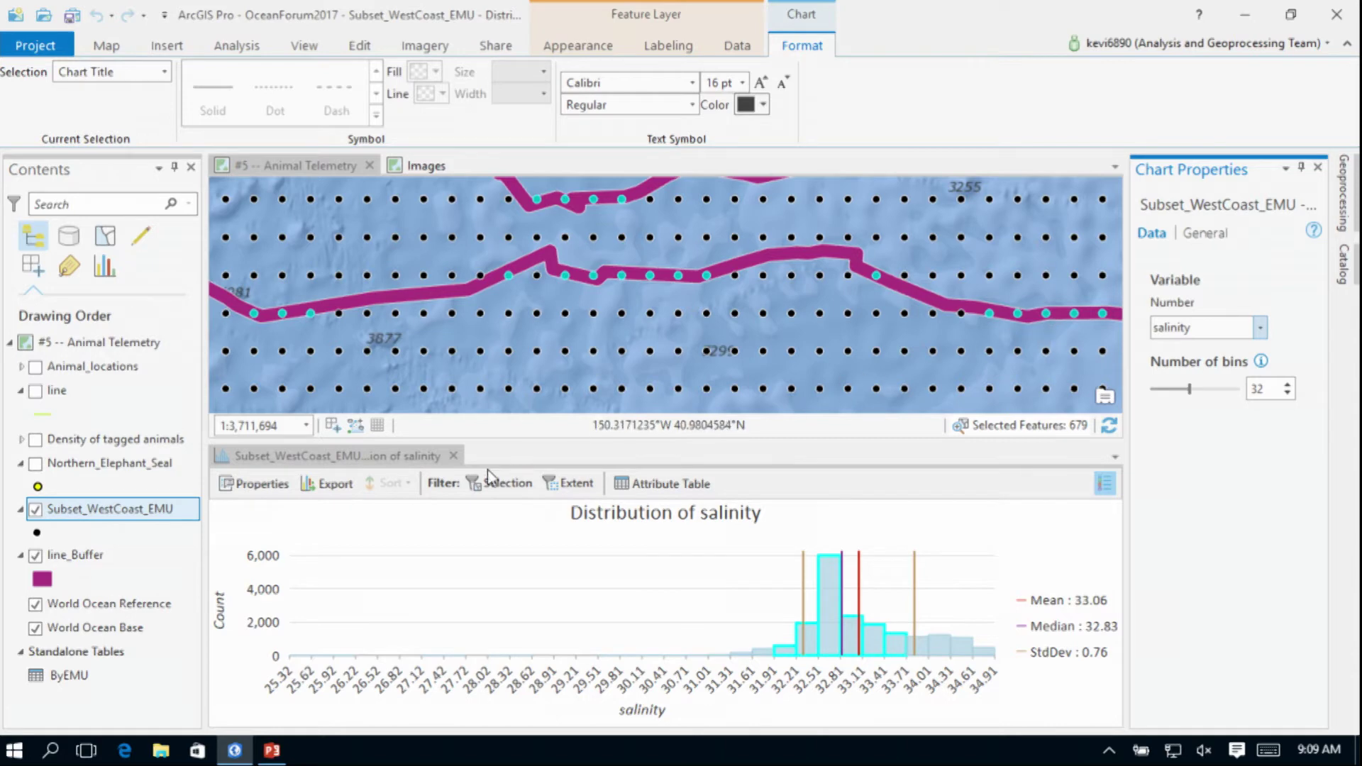
pyautogui.click(456, 457)
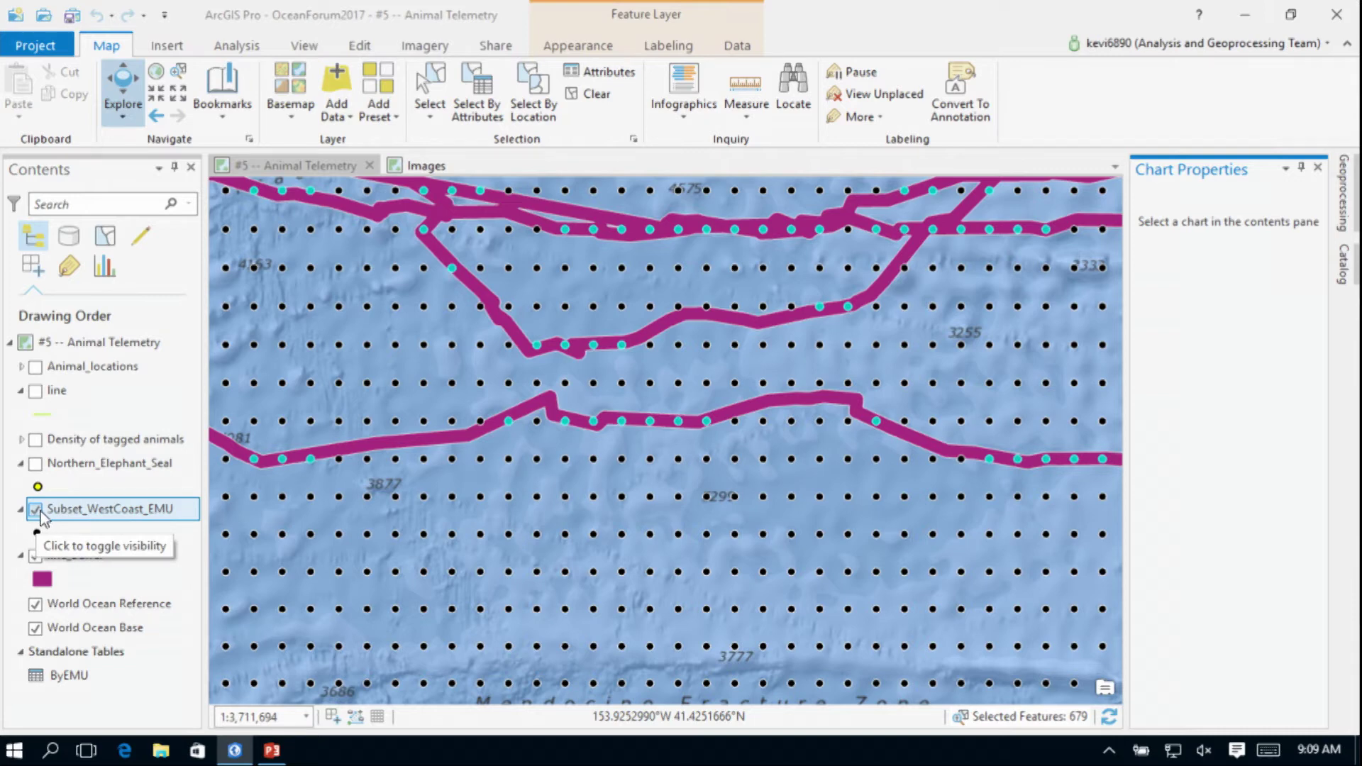
# Step: Hide line_Buffer and Subset_WestCoast_EMU, show Northern_Elephant_Seal, and reopen Directional Distribution from history
pyautogui.click(37, 558)
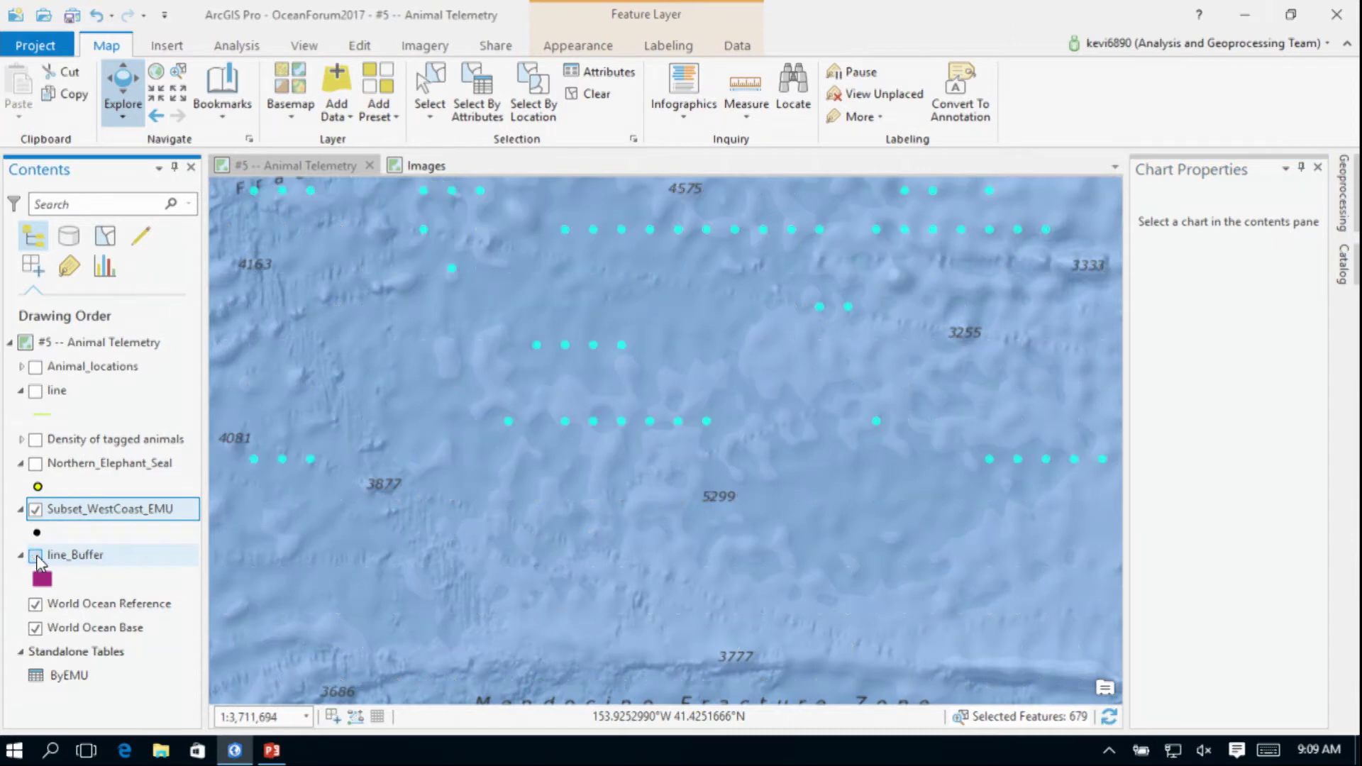
pyautogui.click(35, 510)
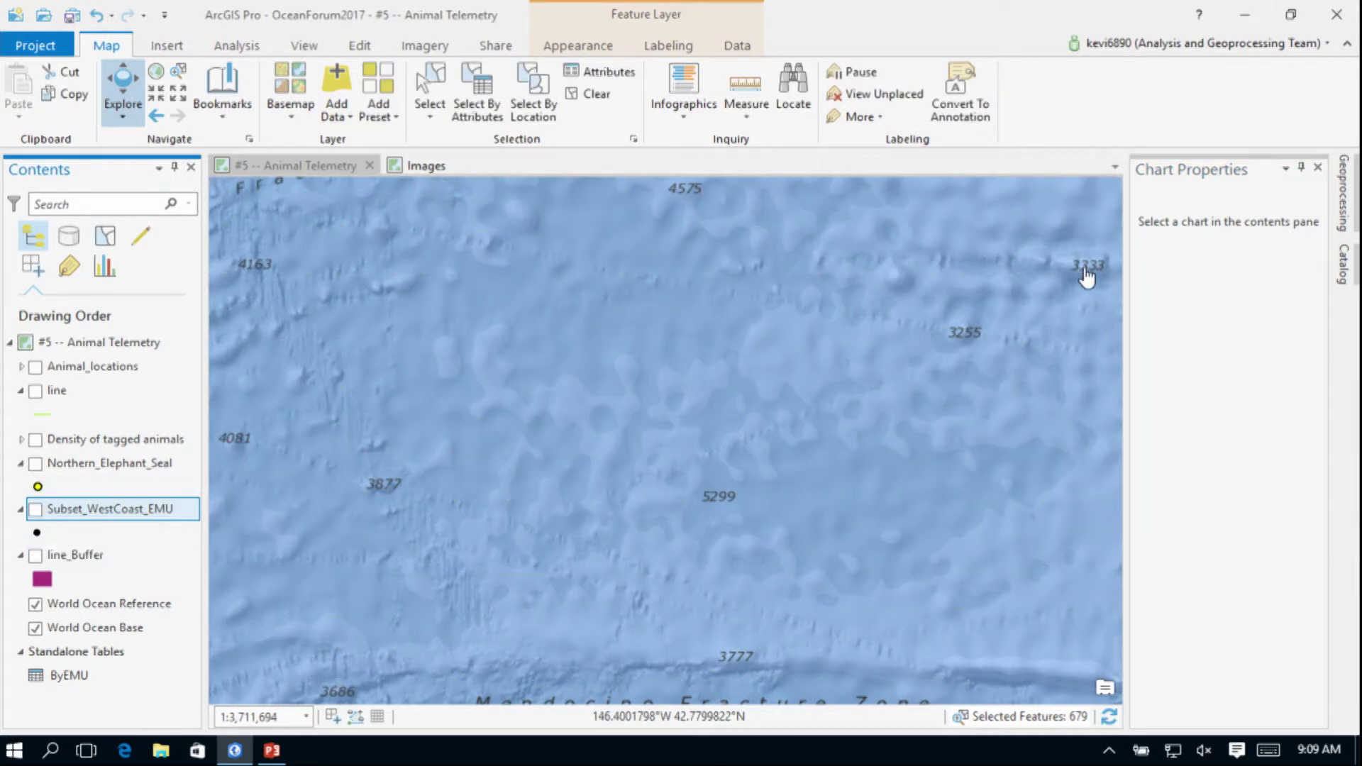
pyautogui.click(35, 464)
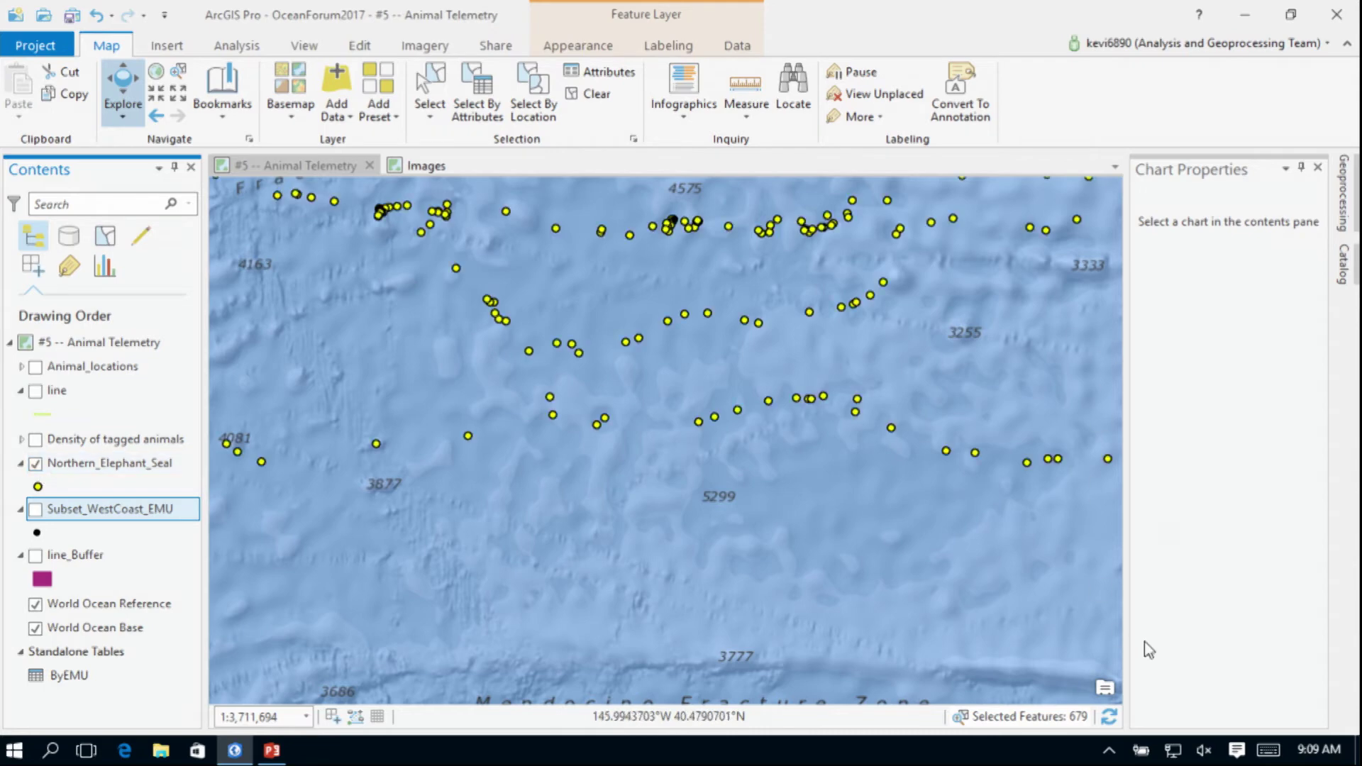
pyautogui.click(1344, 268)
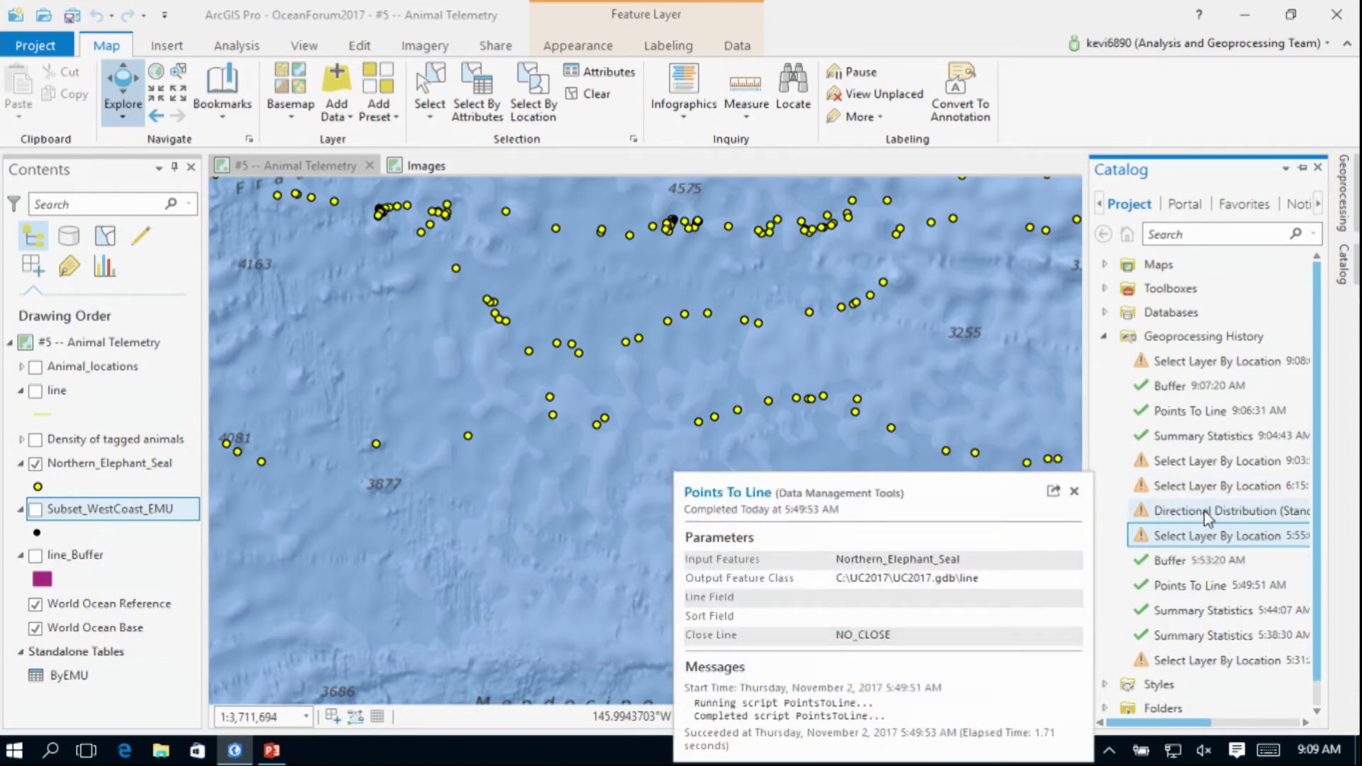
pyautogui.doubleClick(1203, 509)
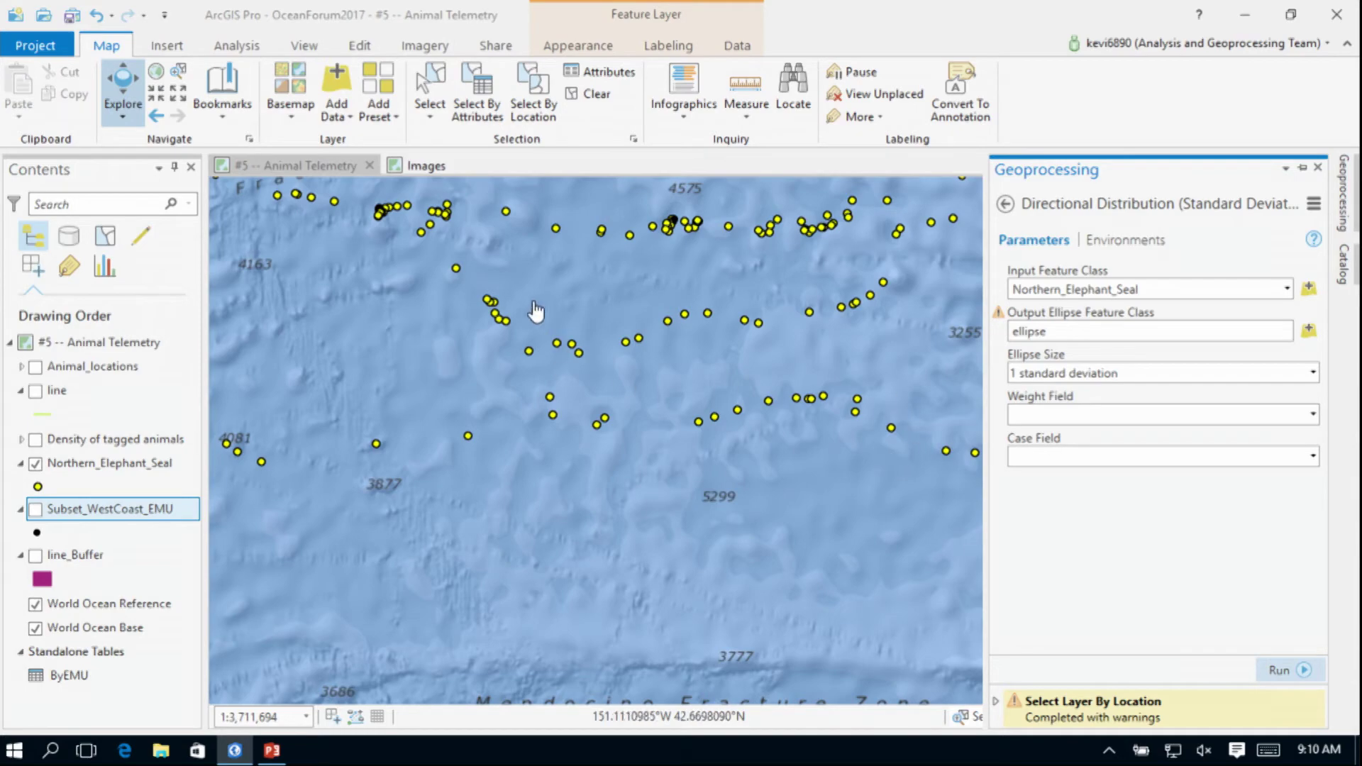
# Step: Zoom out to the full seal extent and run Directional Distribution for a one-standard-deviation ellipse
pyautogui.scroll(-3, 529, 342)
pyautogui.scroll(-5, 524, 346)
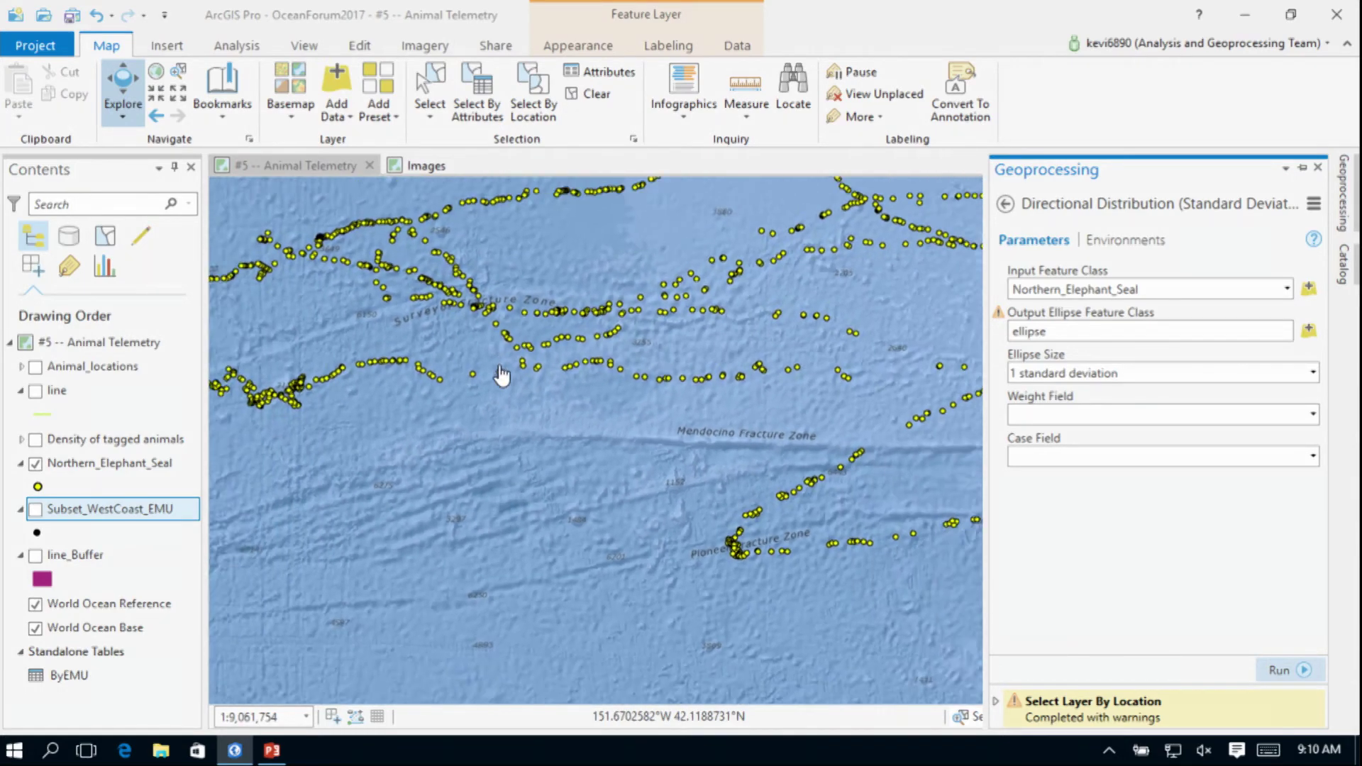
pyautogui.scroll(-1, 651, 301)
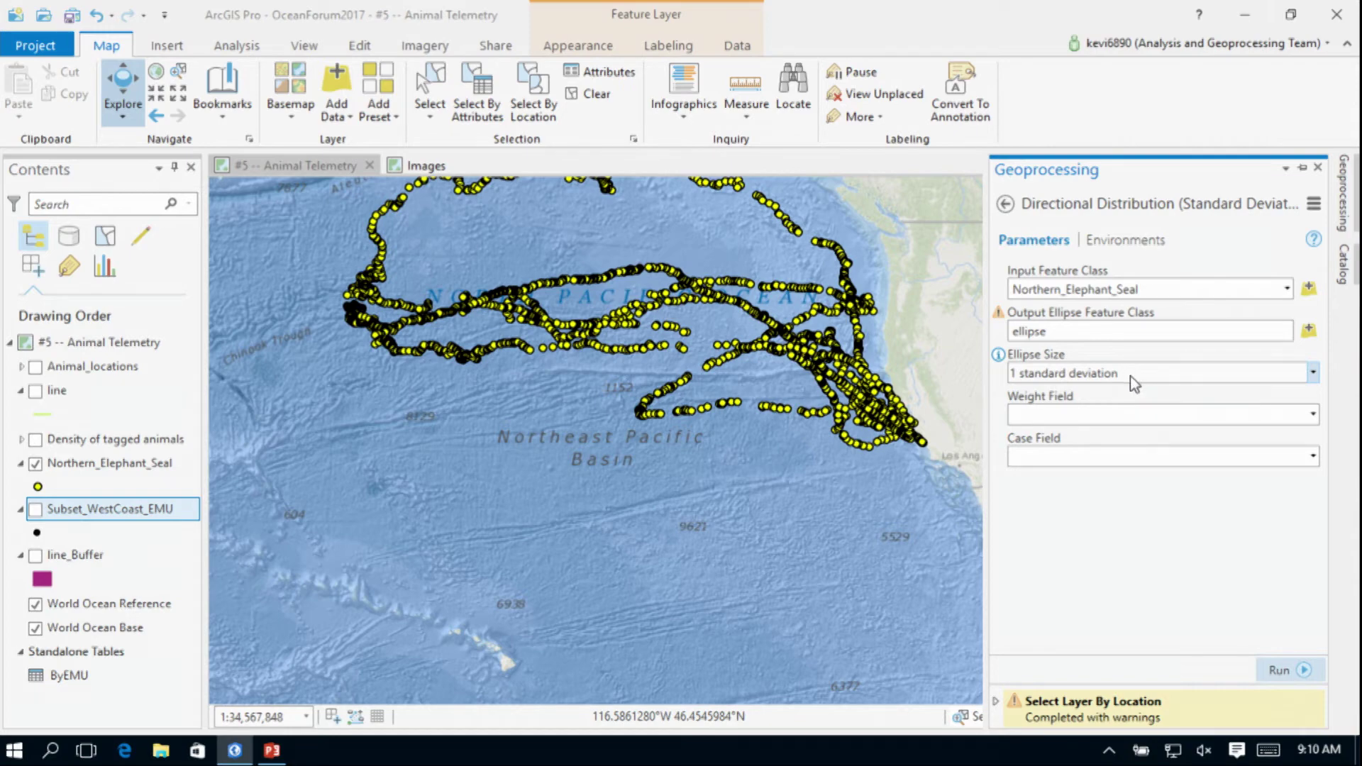
pyautogui.moveTo(1270, 710)
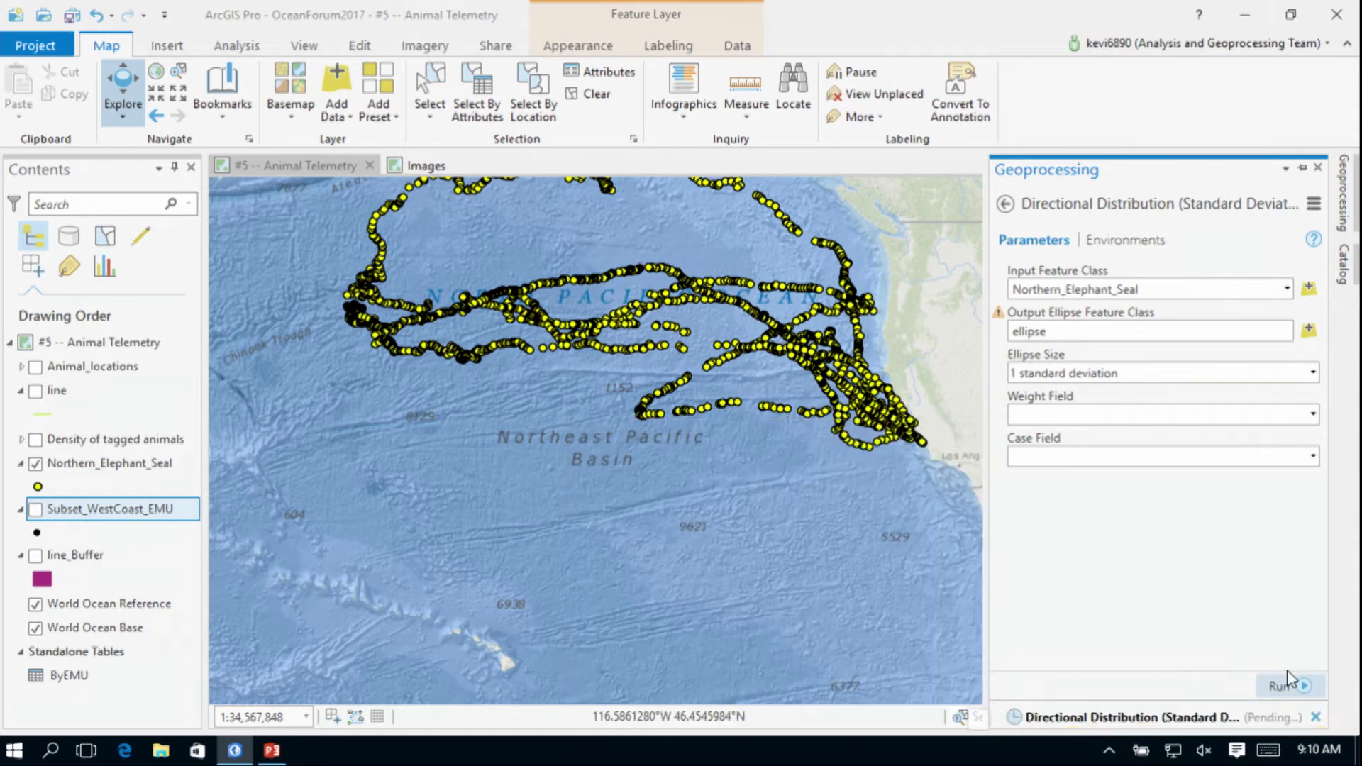
pyautogui.click(1287, 669)
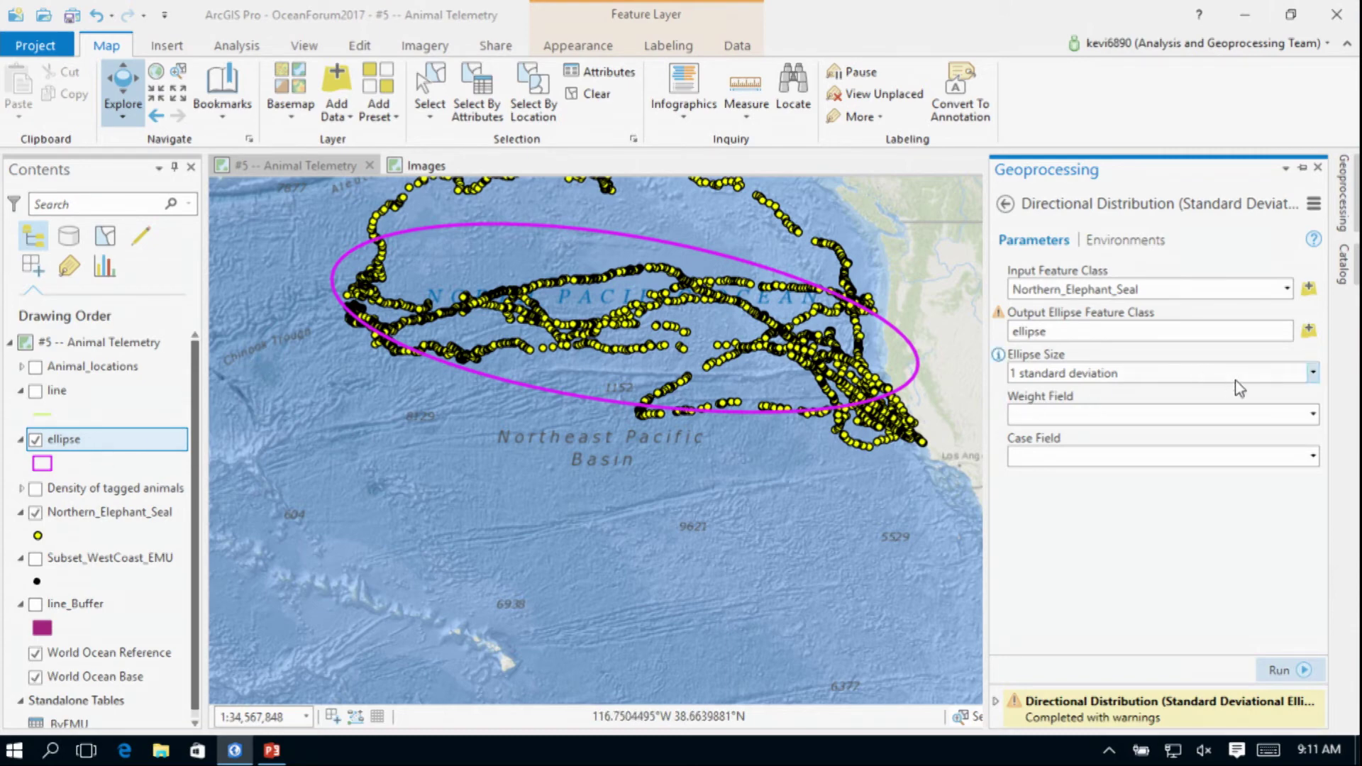
pyautogui.click(1344, 268)
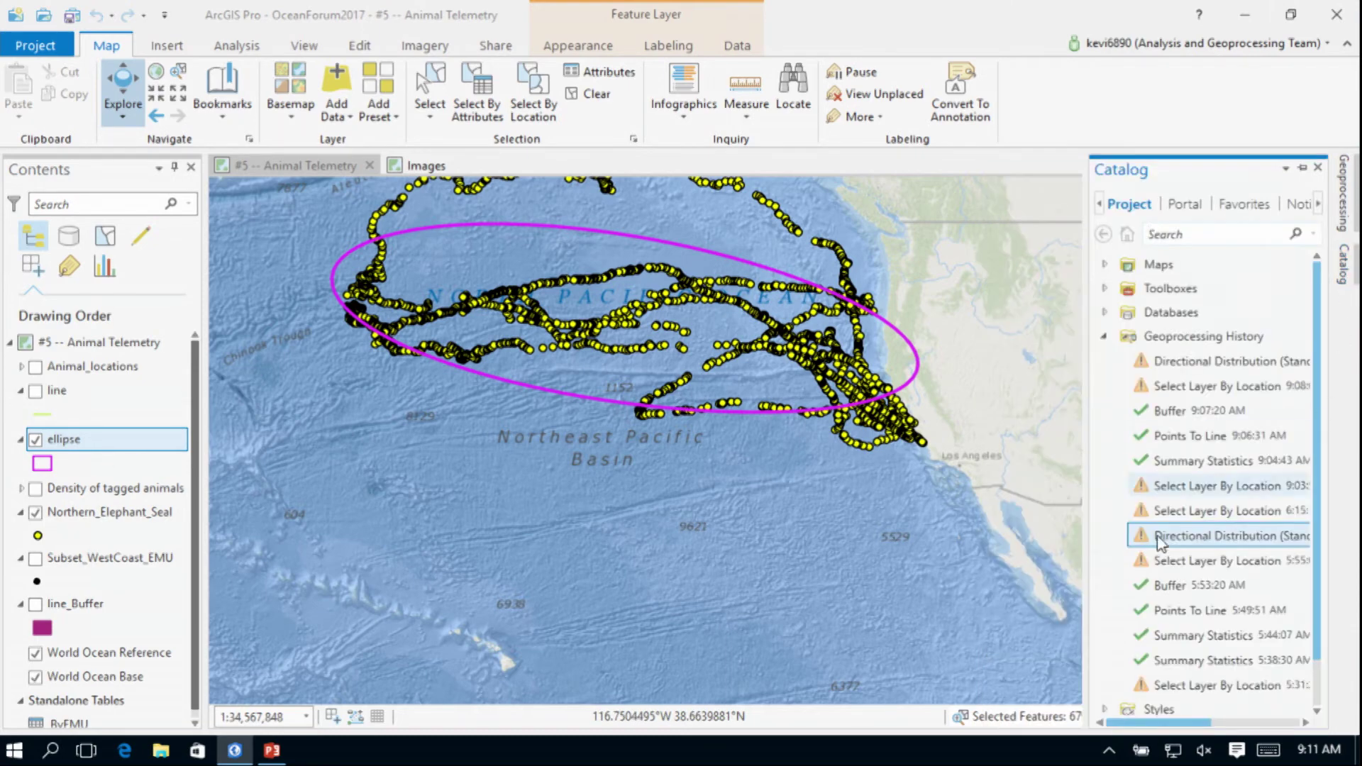
# Step: Rerun Select Layer By Location to select Subset_WestCoast_EMU points intersecting the ellipse, then select that layer
pyautogui.moveTo(1172, 518)
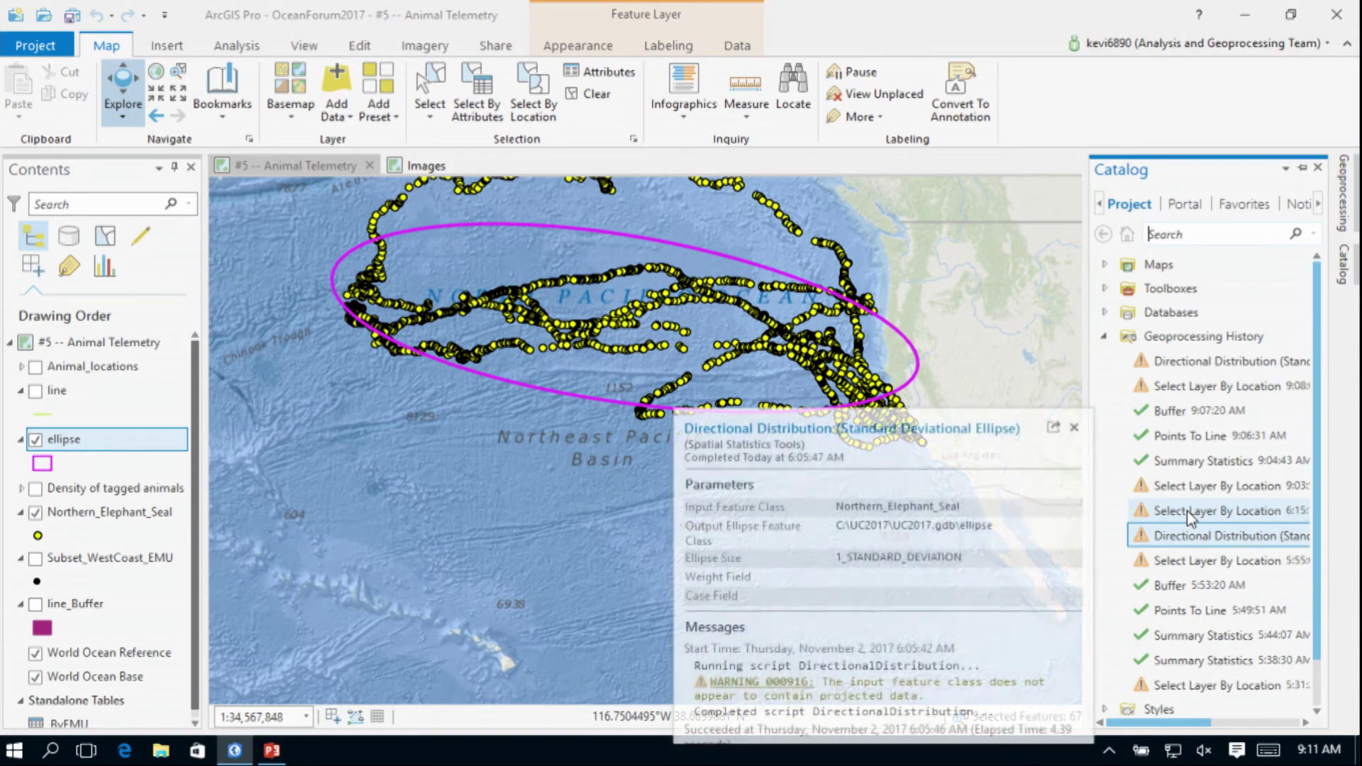
pyautogui.doubleClick(1186, 510)
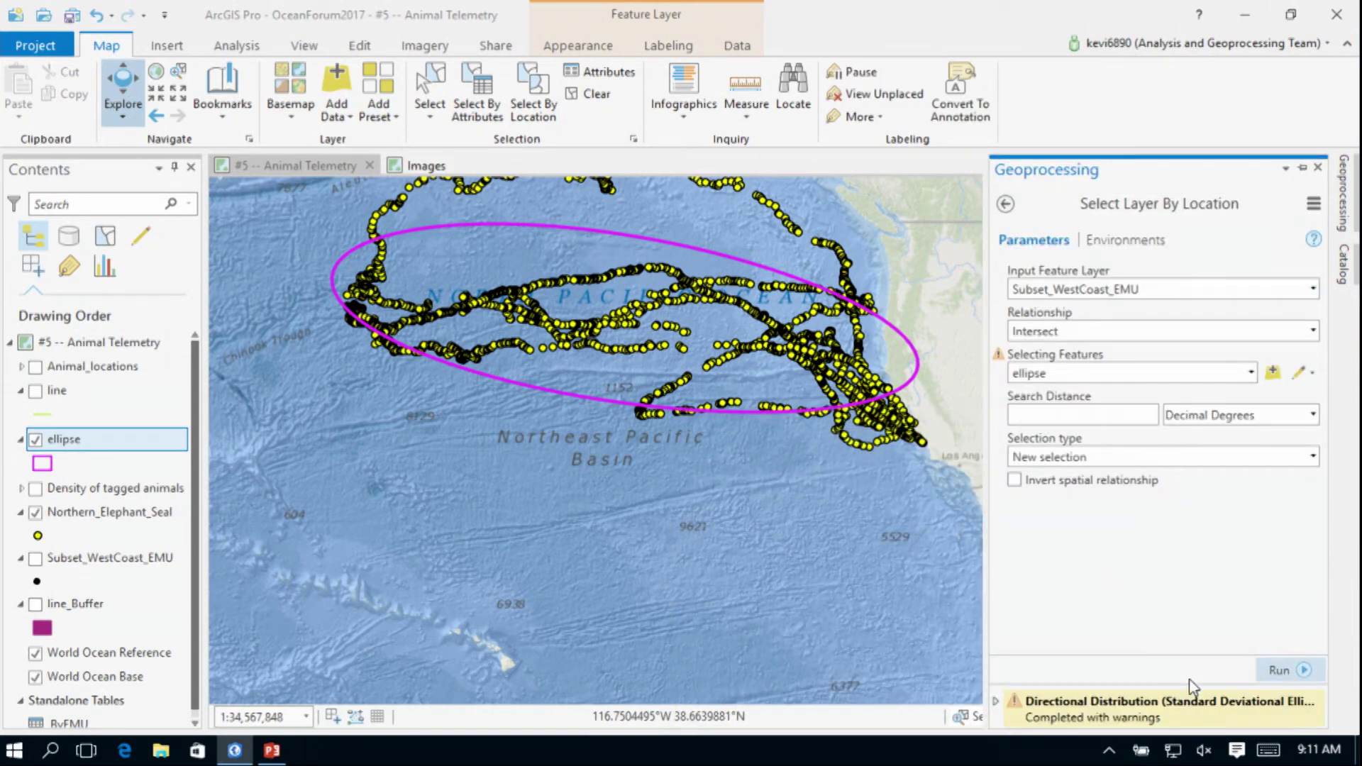
pyautogui.click(1297, 671)
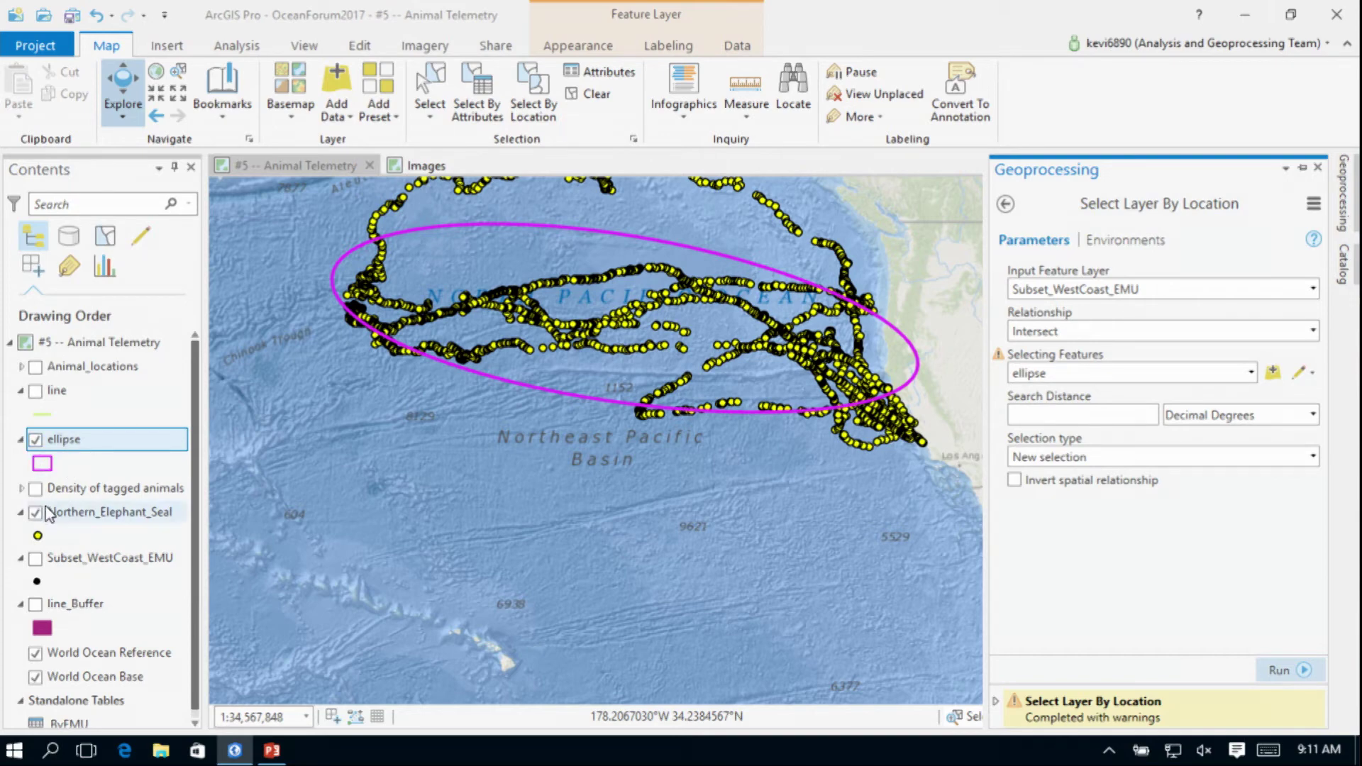
pyautogui.click(76, 560)
# Step: Create a histogram of the temp field for Subset_WestCoast_EMU, then bring up the Images map
pyautogui.rightClick(77, 562)
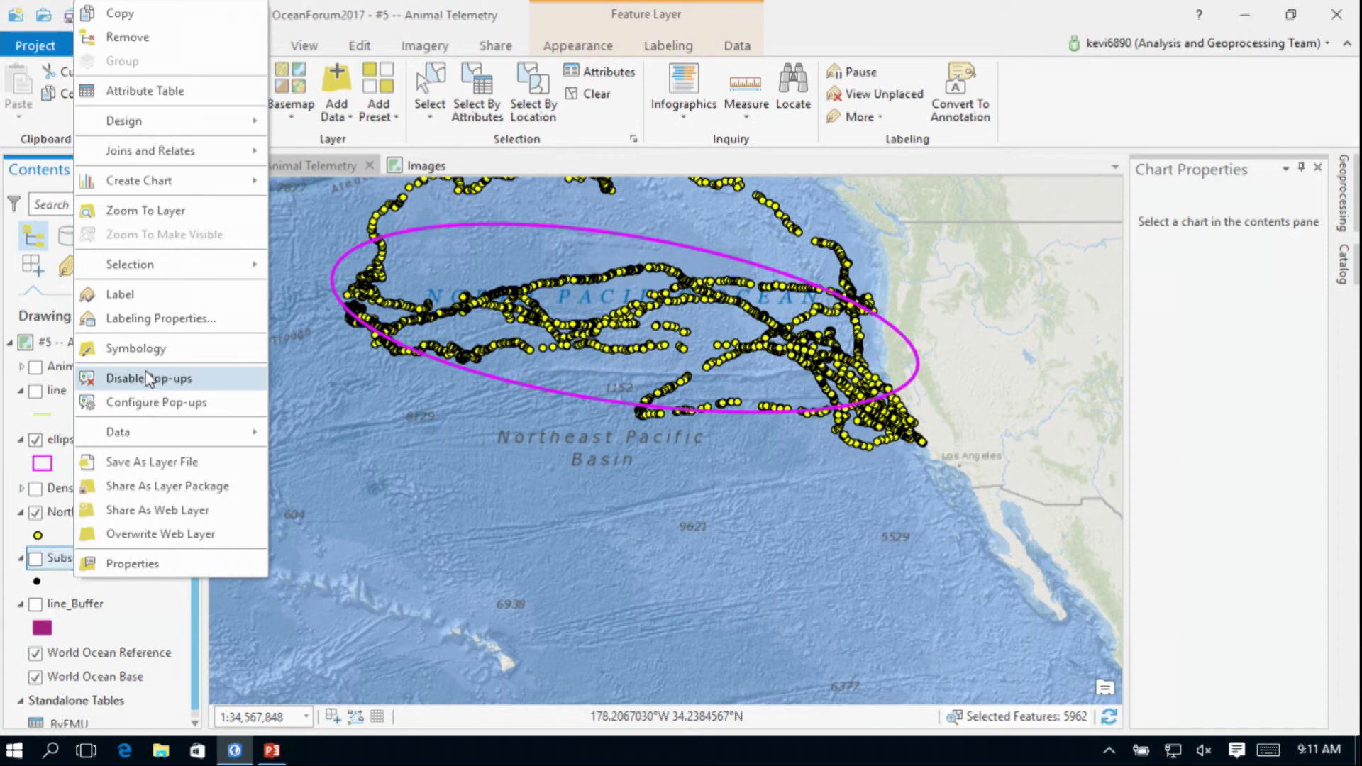
pyautogui.moveTo(193, 186)
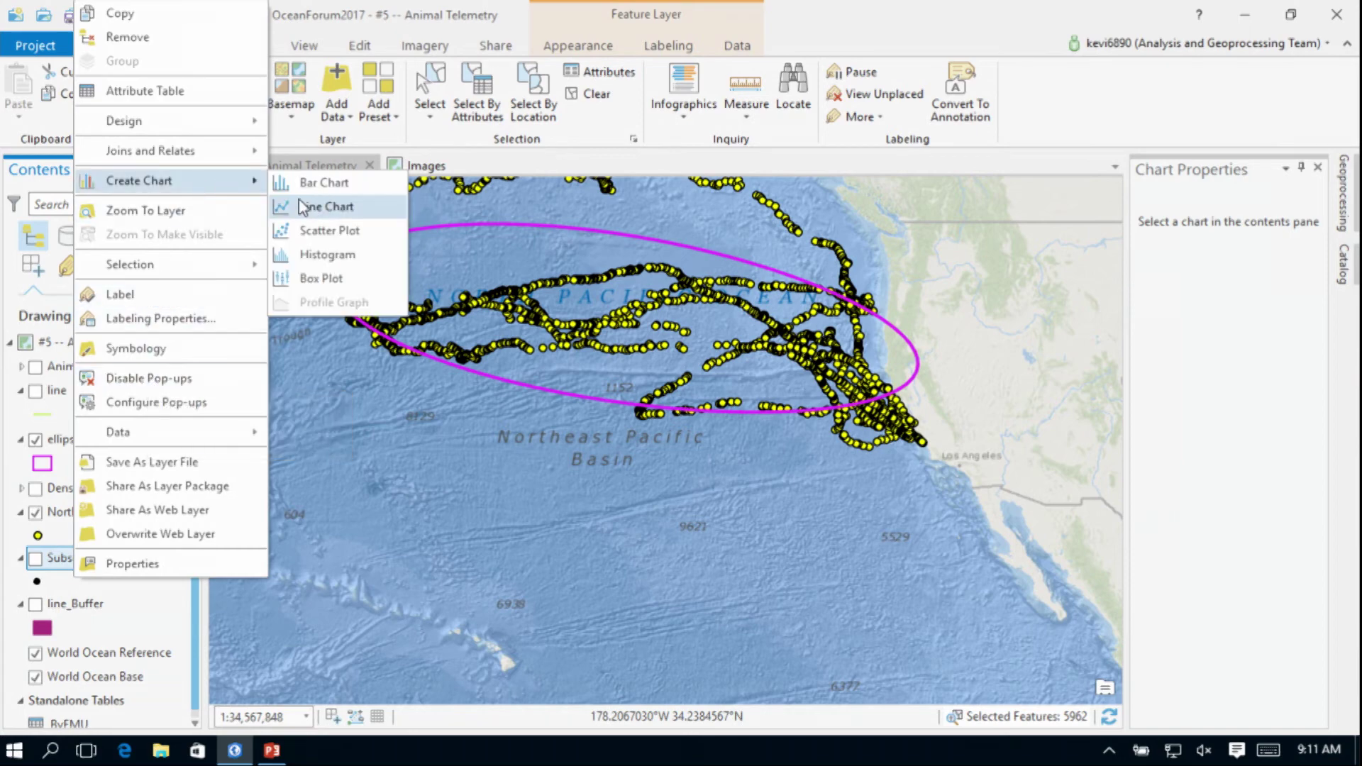
pyautogui.click(310, 255)
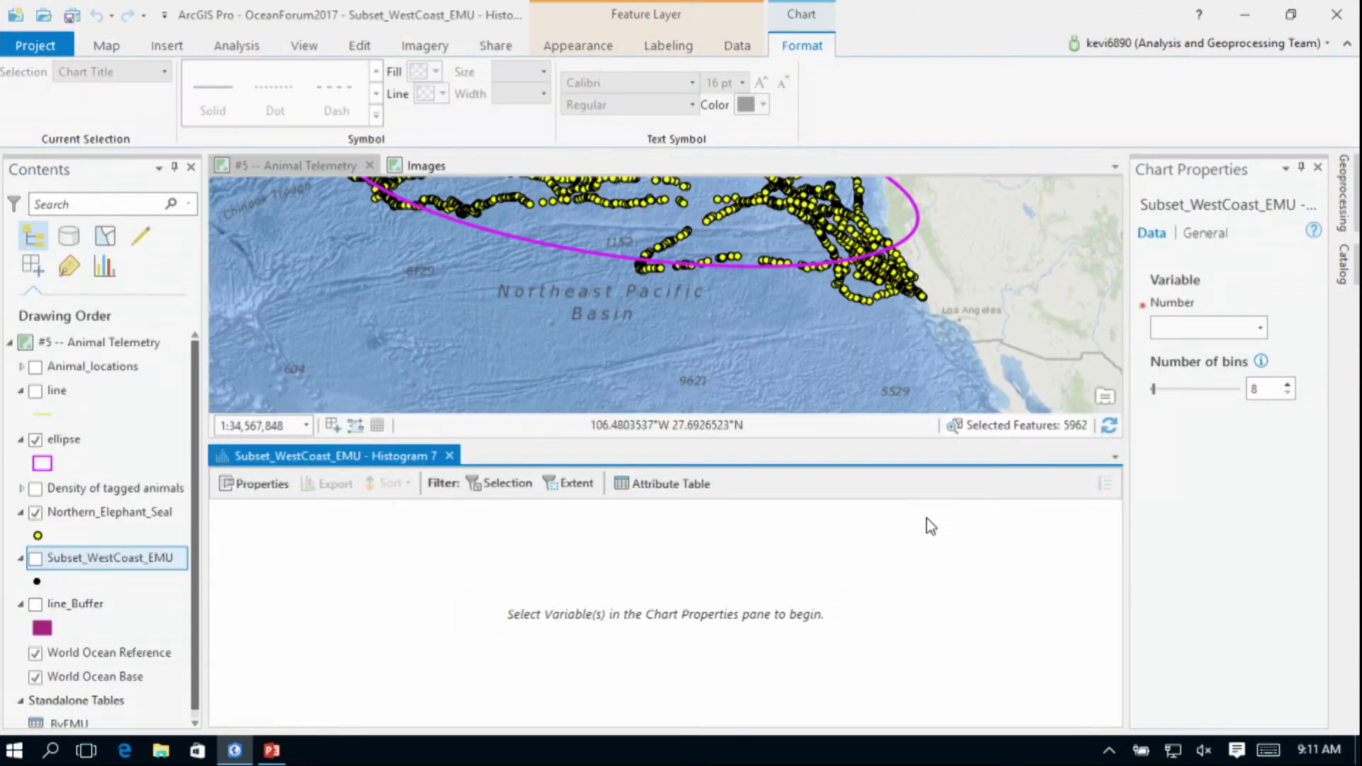
pyautogui.click(1260, 327)
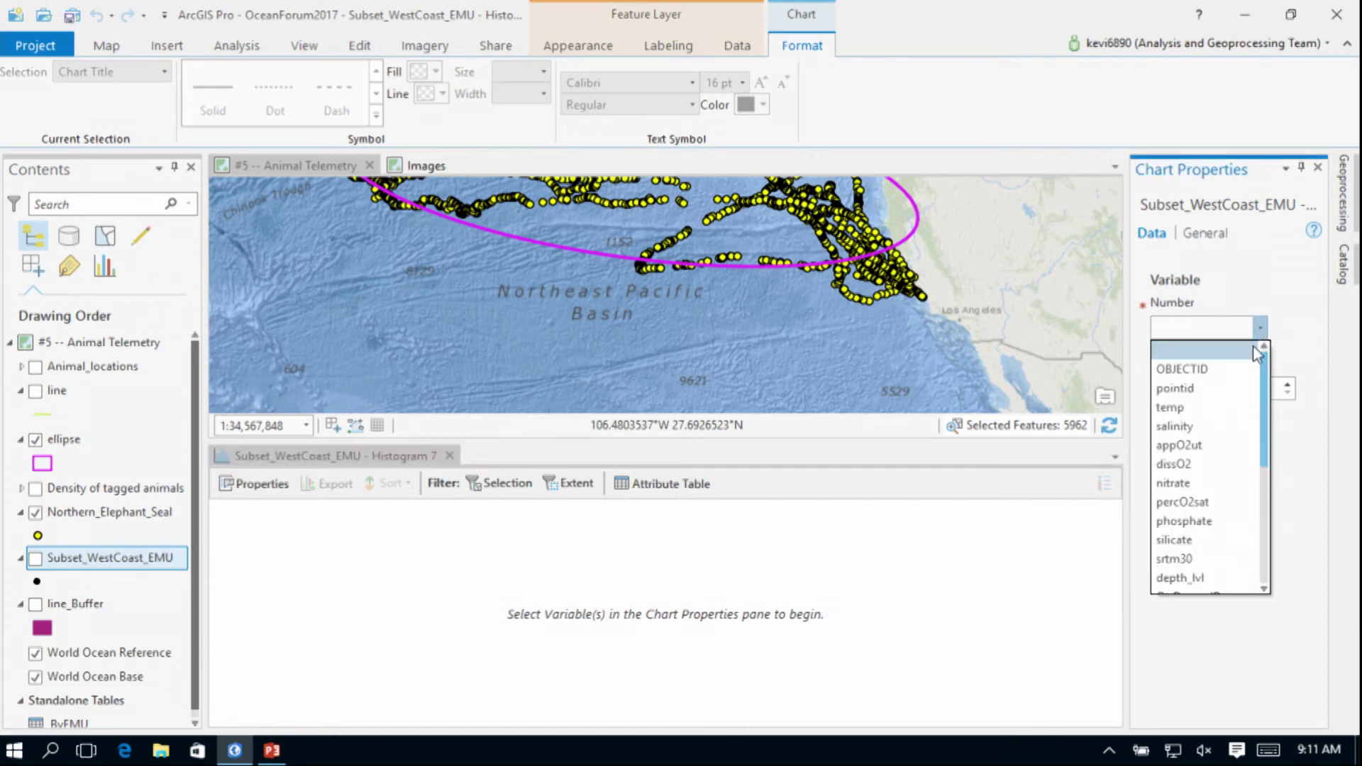
pyautogui.click(1230, 407)
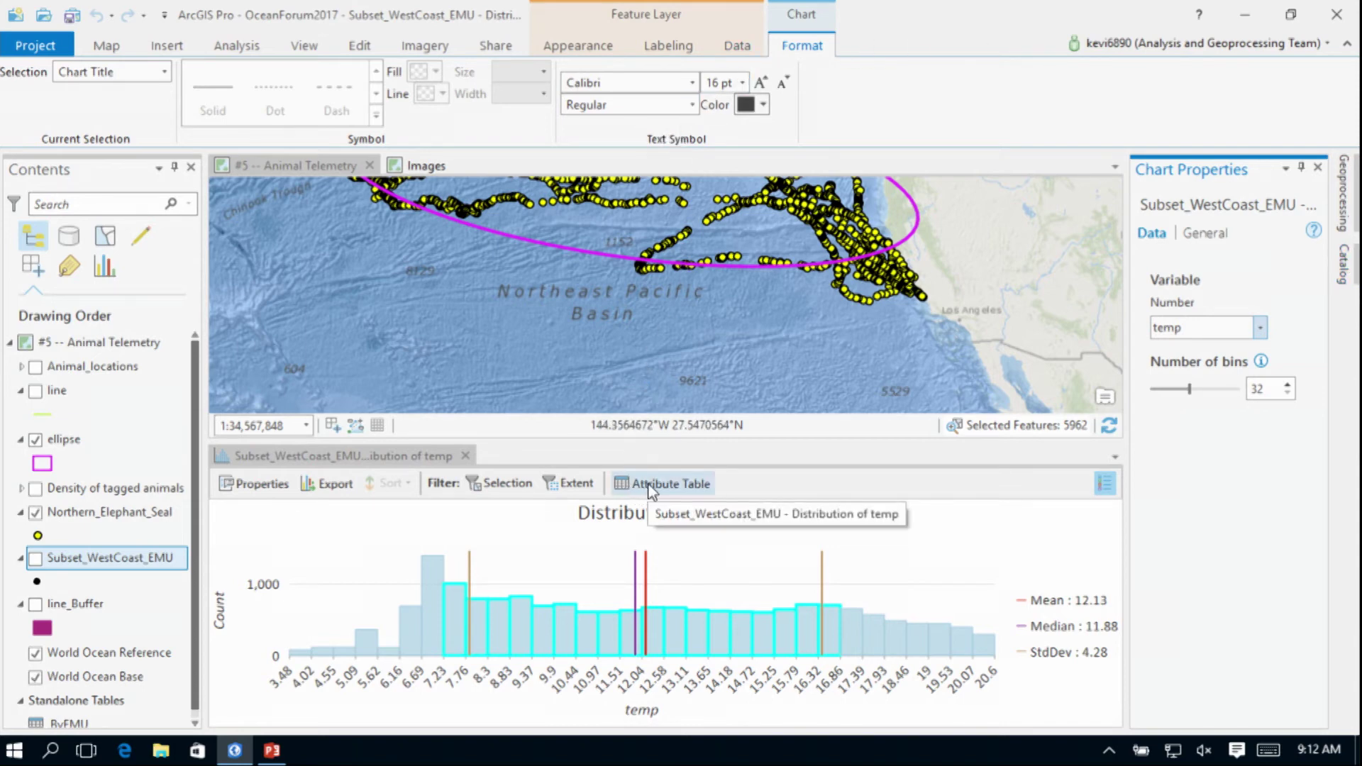
pyautogui.click(426, 165)
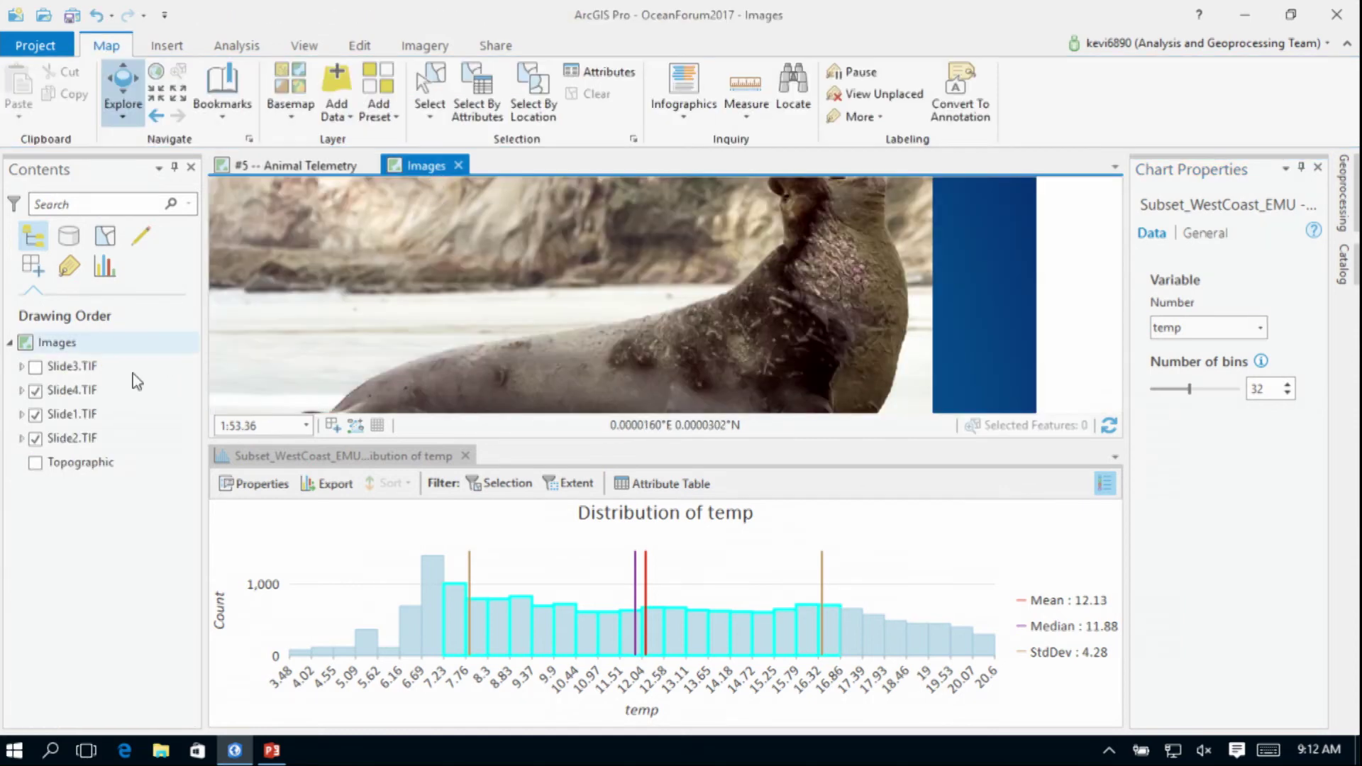
# Step: Hide Slide4.TIF and Slide1.TIF, close the temp histogram, and zoom to the Slide2.TIF layer
pyautogui.click(35, 390)
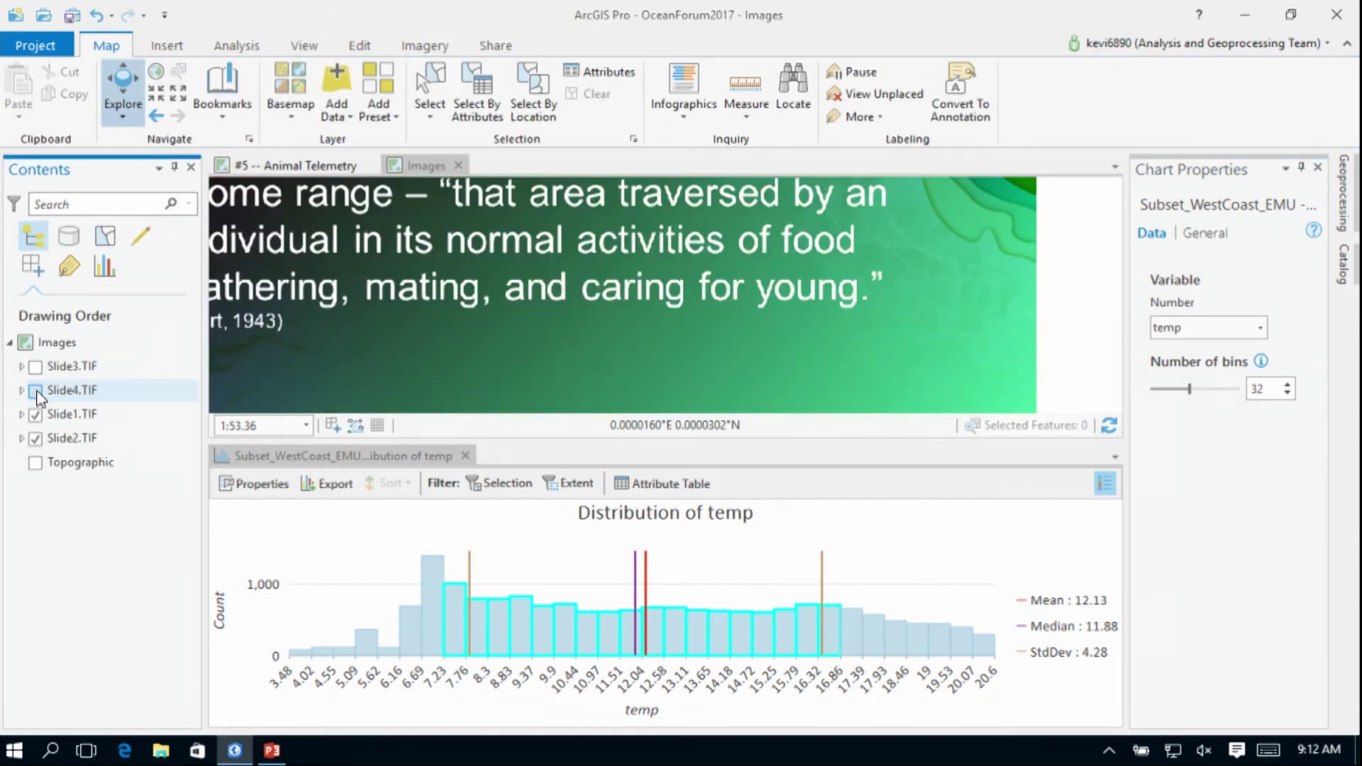
pyautogui.click(466, 456)
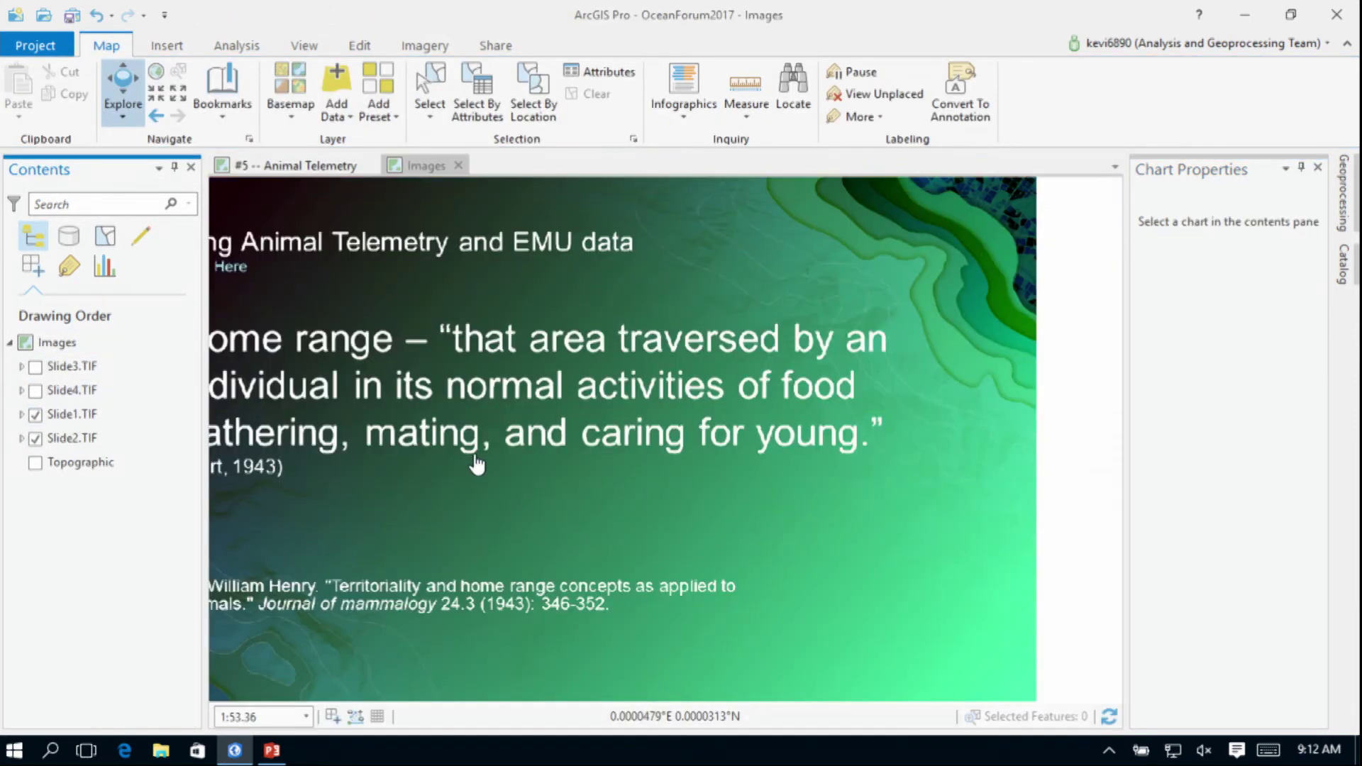
pyautogui.click(41, 415)
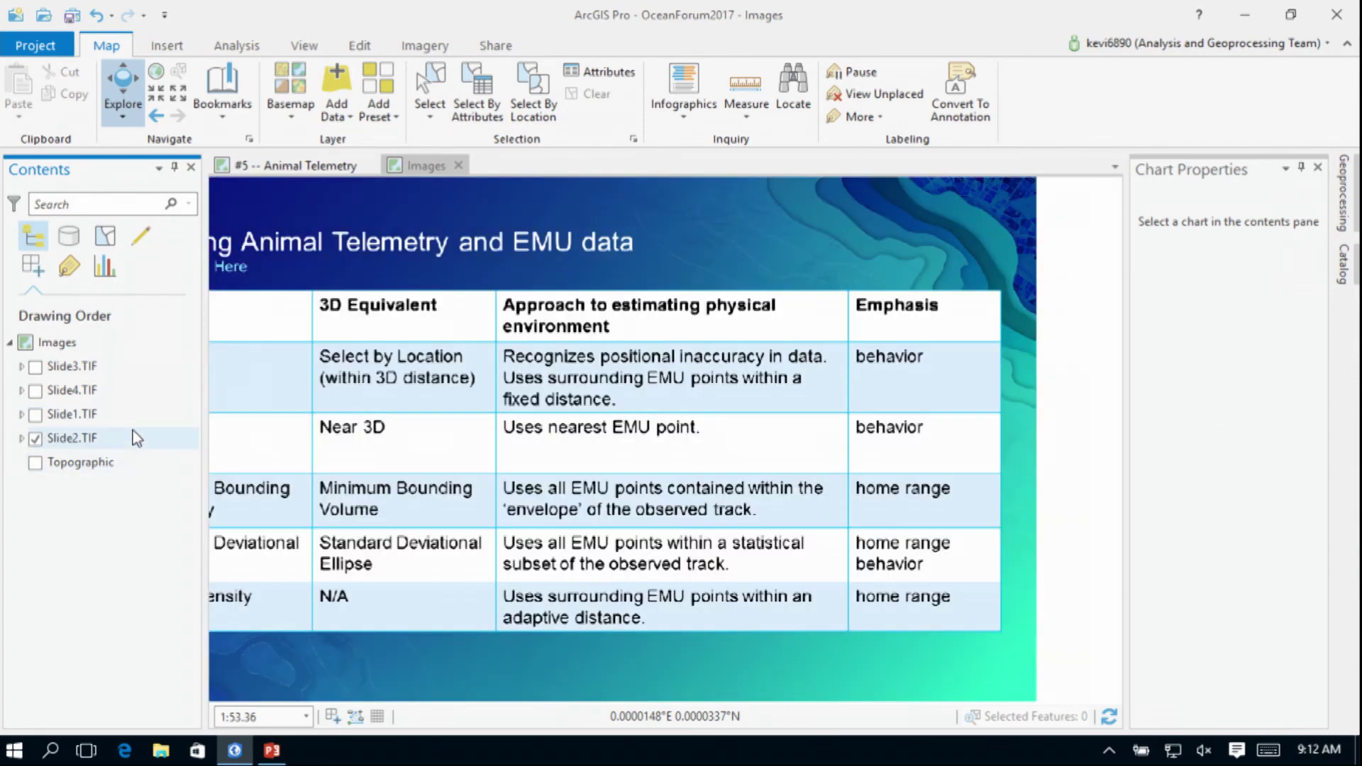
pyautogui.rightClick(86, 439)
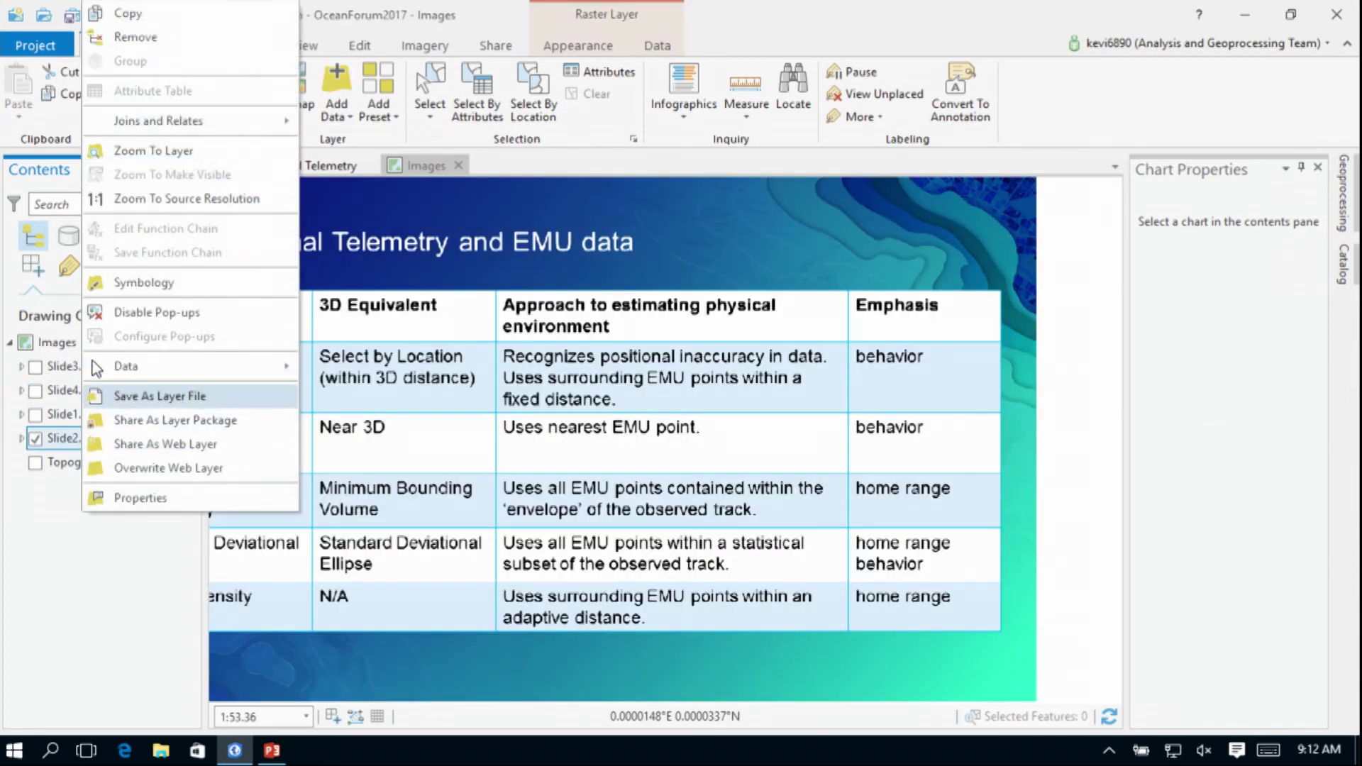
pyautogui.click(147, 161)
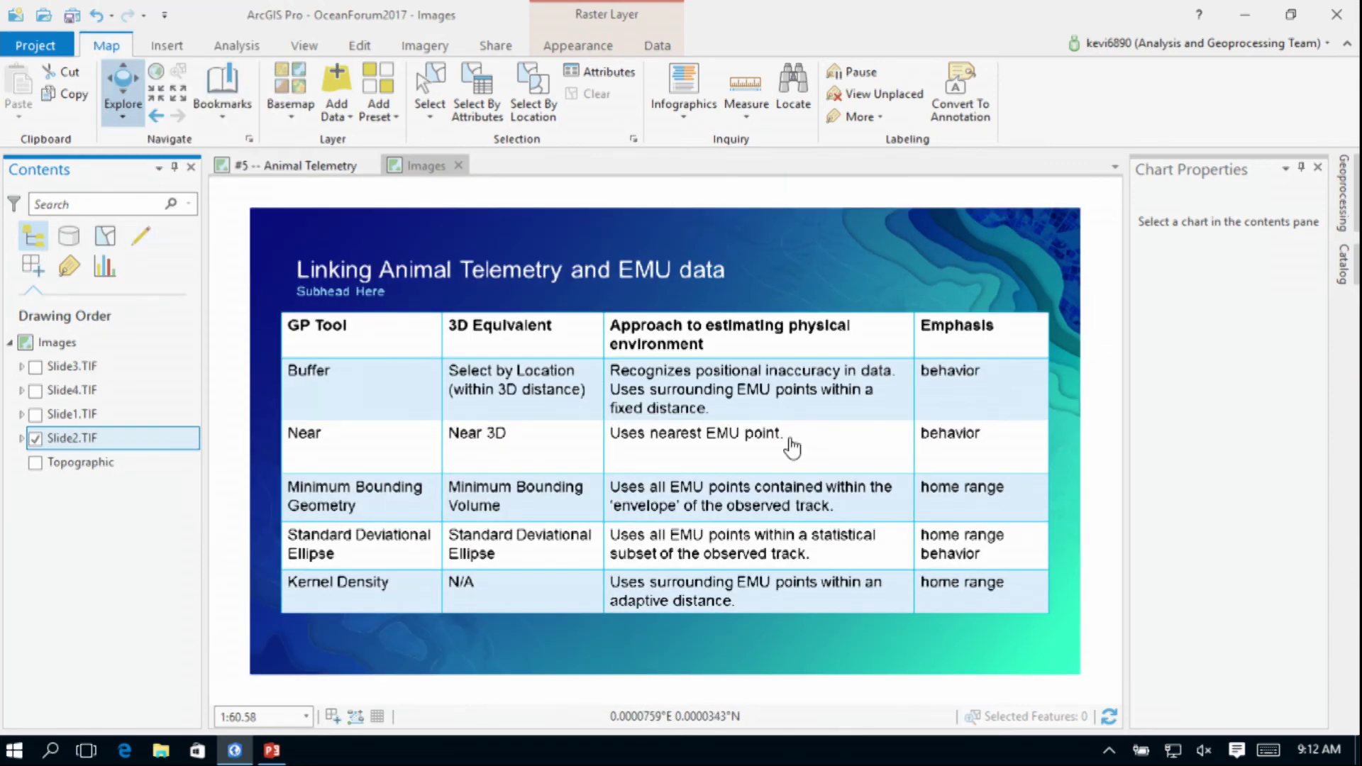